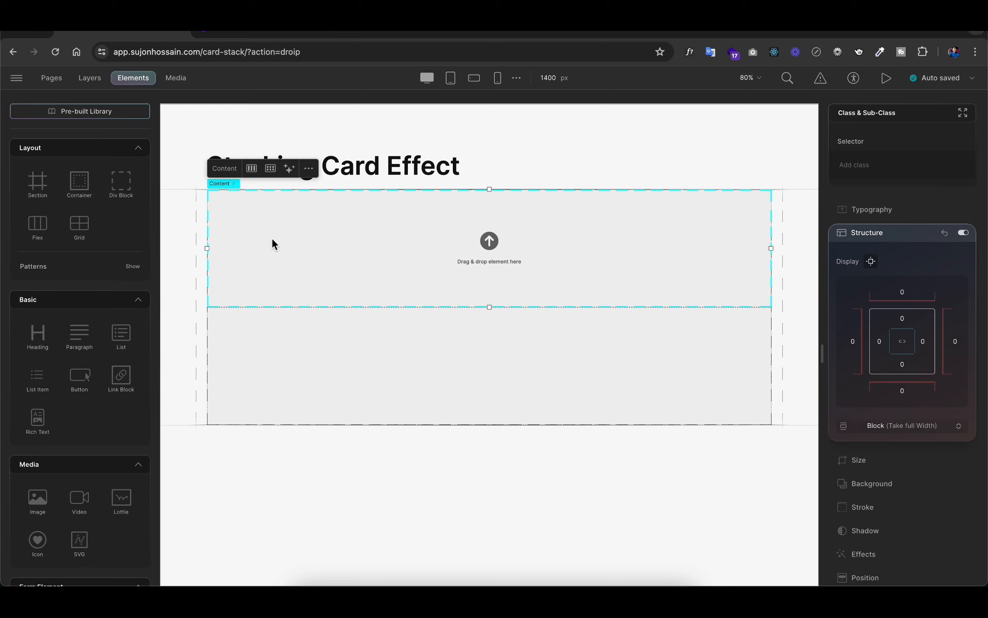
# Add a div block inside the Content block and fill it with a paragraph followed by a heading
pyautogui.moveTo(230, 184)
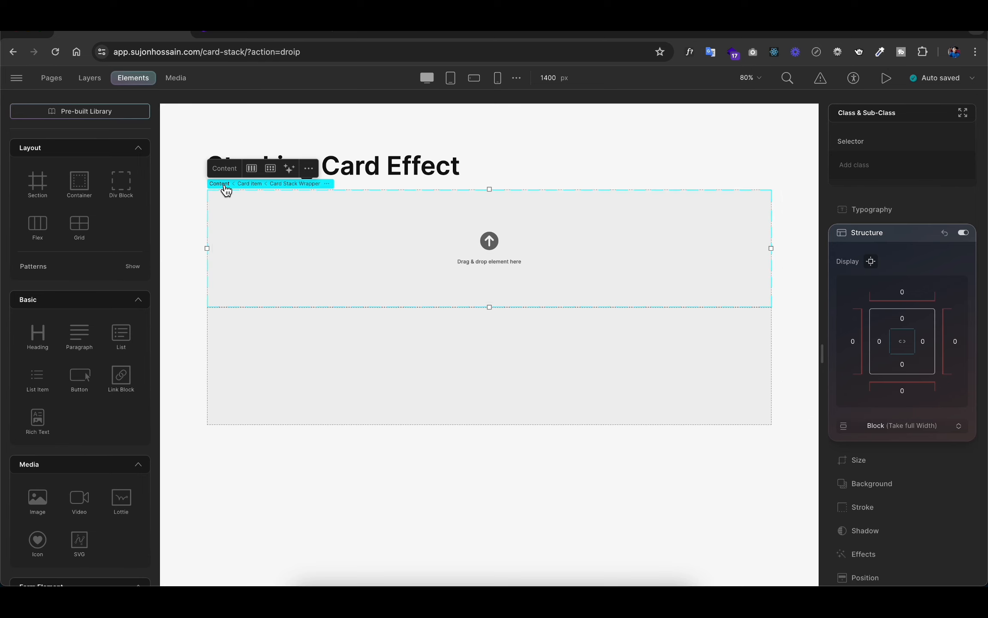
pyautogui.moveTo(123, 186); pyautogui.dragTo(308, 241)
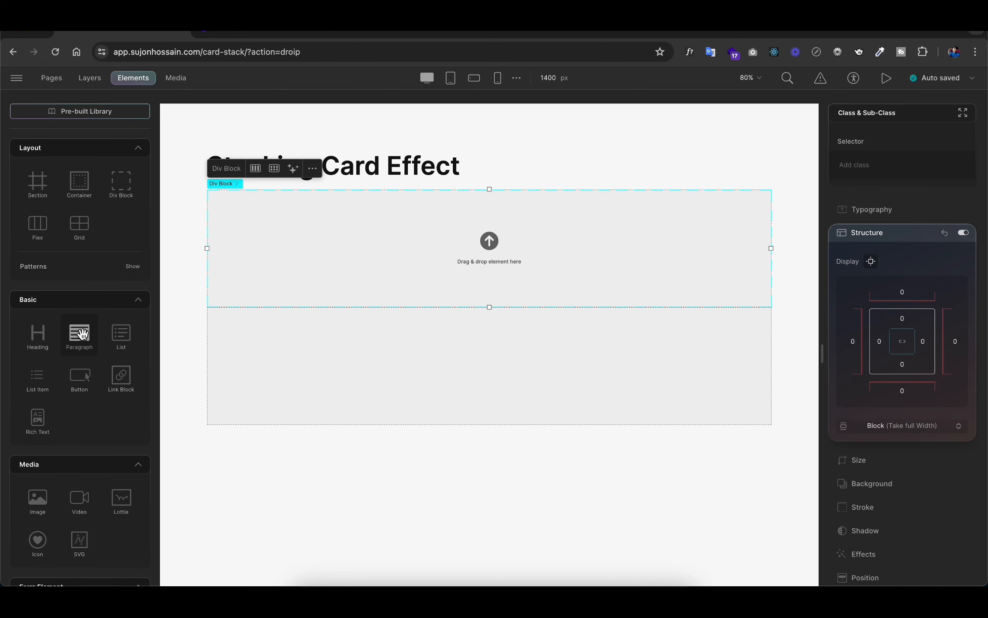
pyautogui.click(83, 334)
pyautogui.click(37, 336)
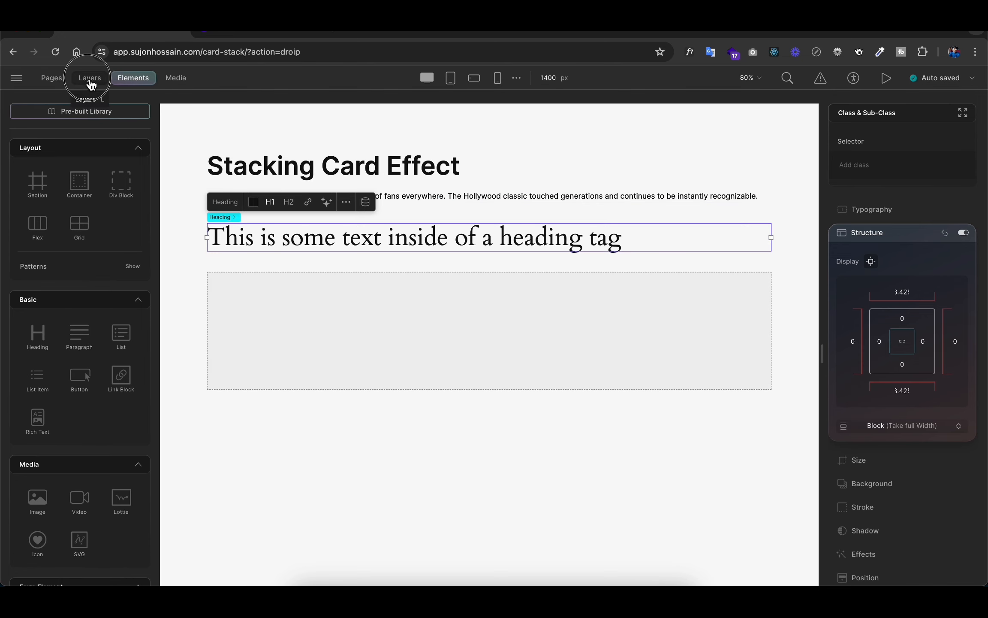
# Add another paragraph directly inside the Content block, below the div block holding the heading
pyautogui.click(90, 82)
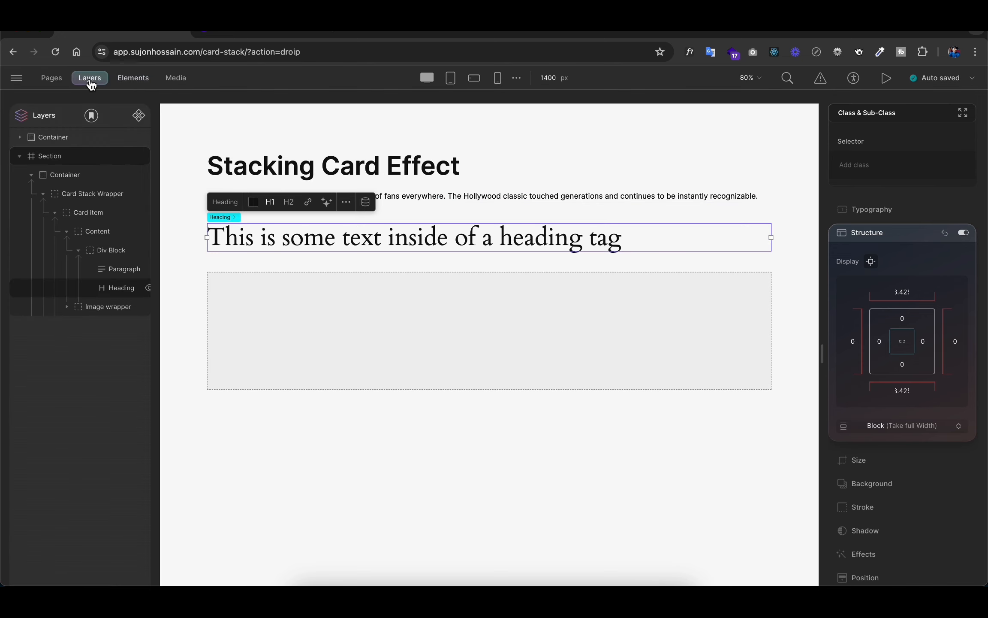
pyautogui.click(89, 232)
pyautogui.click(144, 81)
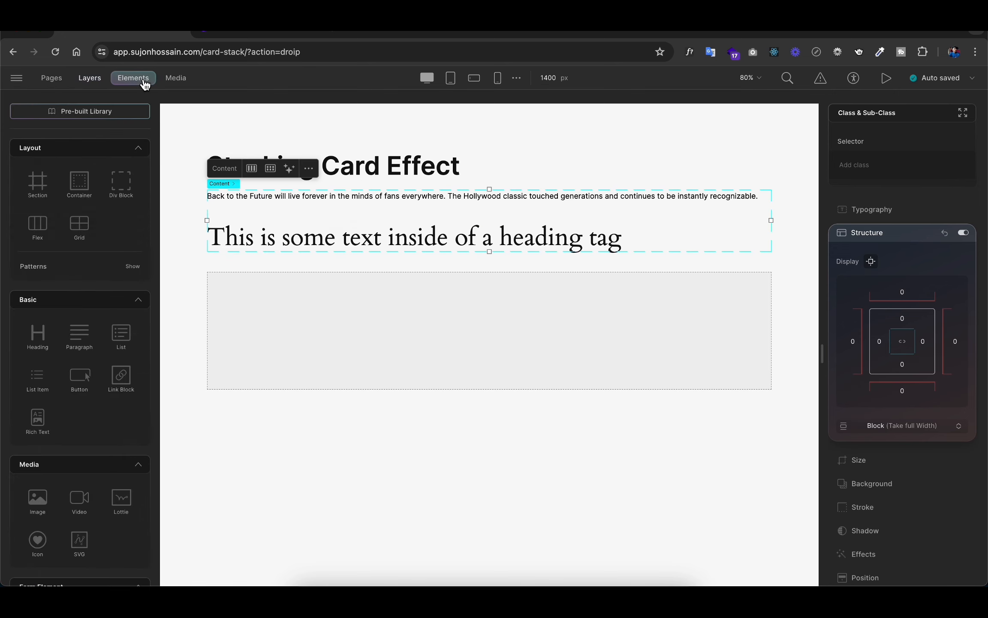
pyautogui.click(79, 335)
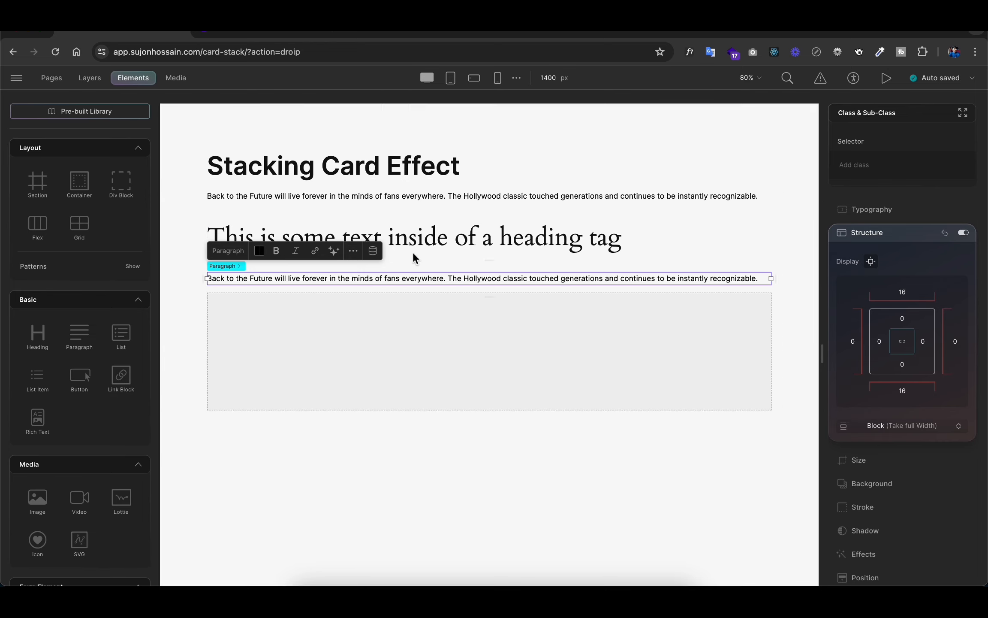
pyautogui.click(387, 373)
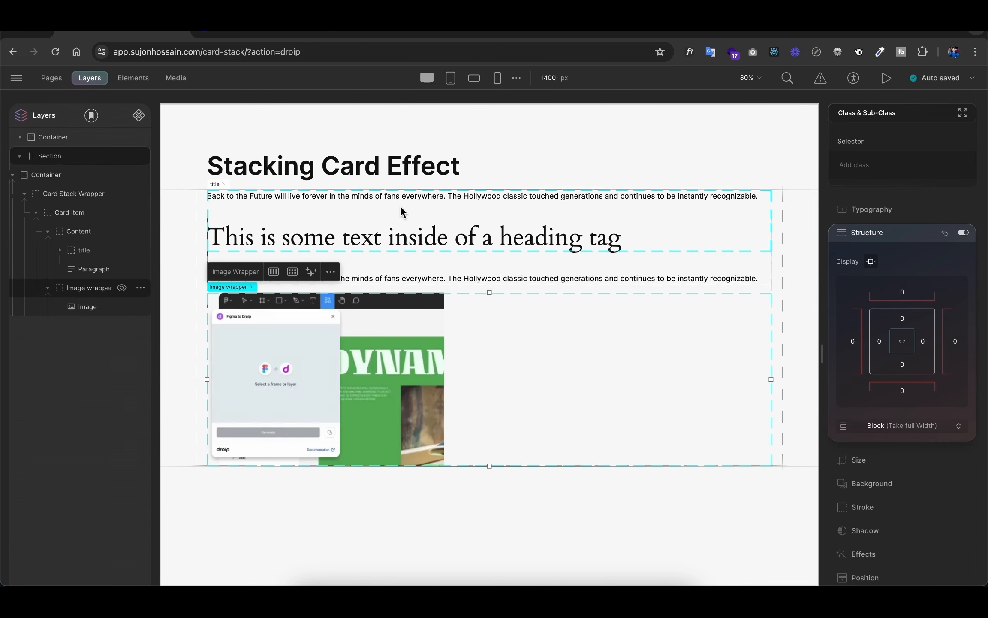
# Switch to Figma and hide the Card Item Wrapper, Content, Title, Description and Image Wrapper annotation frames
pyautogui.click(374, 588)
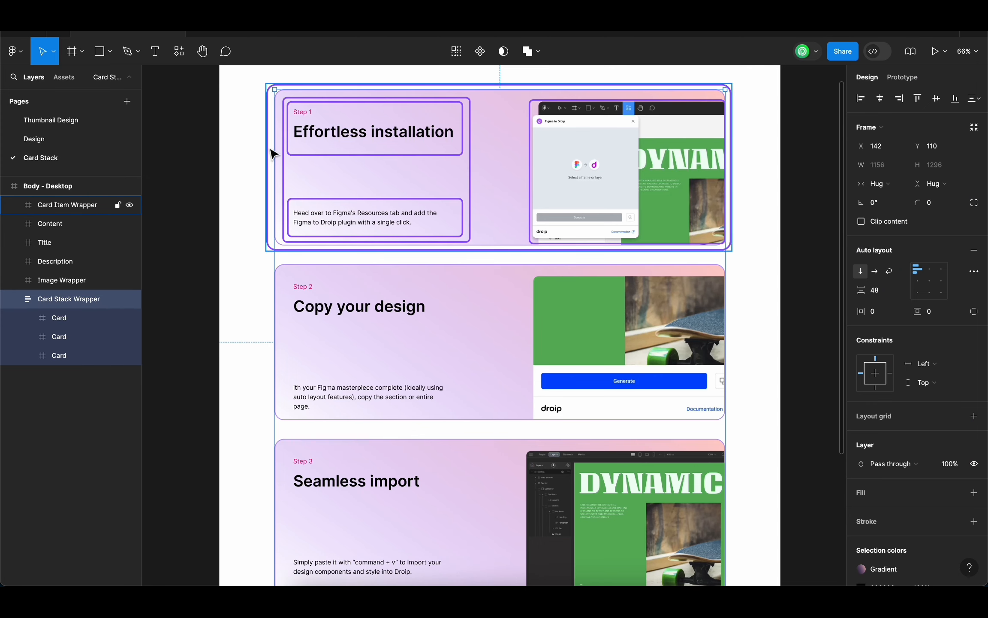
pyautogui.click(129, 205)
pyautogui.click(129, 224)
pyautogui.click(129, 243)
pyautogui.click(130, 261)
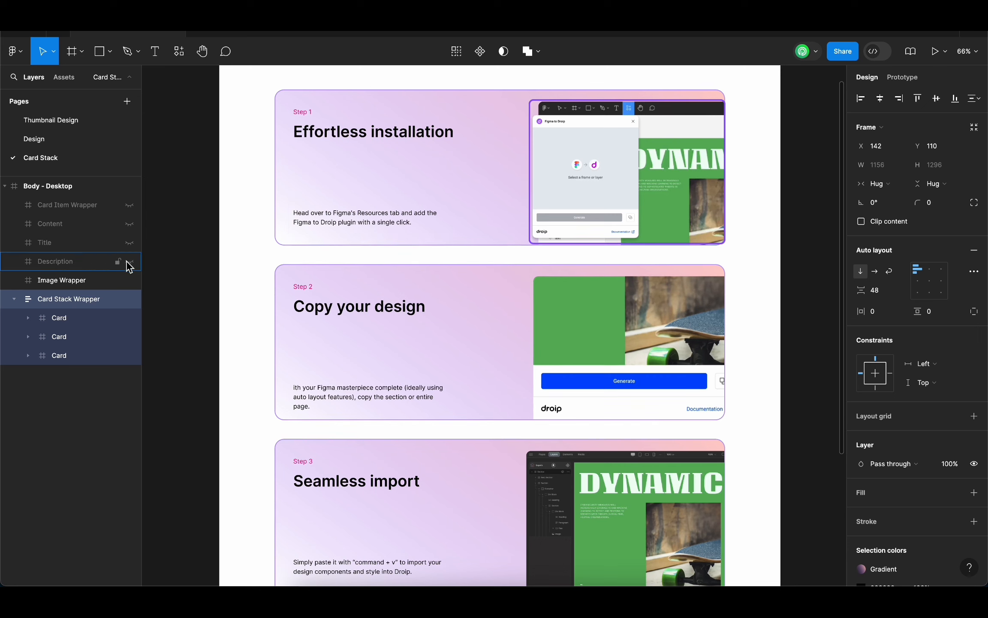
pyautogui.click(129, 280)
# Copy the title "Effortless installation" from the first Figma card and replace the heading text in the Droip card with it
pyautogui.keyDown('super'); pyautogui.doubleClick(329, 133); pyautogui.keyUp('super')
pyautogui.press('super+c')
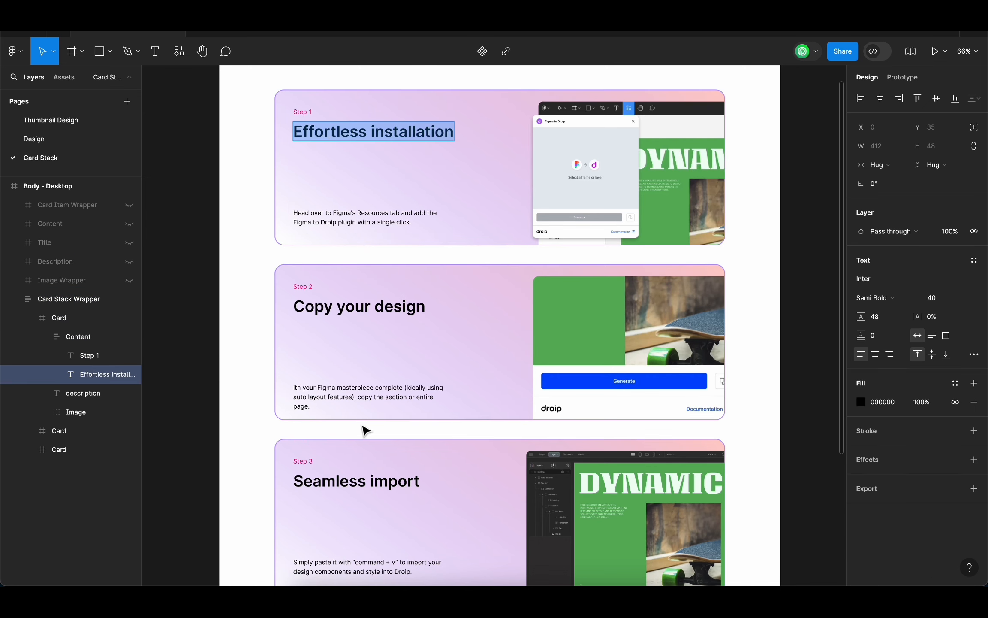
pyautogui.click(351, 591)
pyautogui.doubleClick(323, 243)
pyautogui.press('super+v')
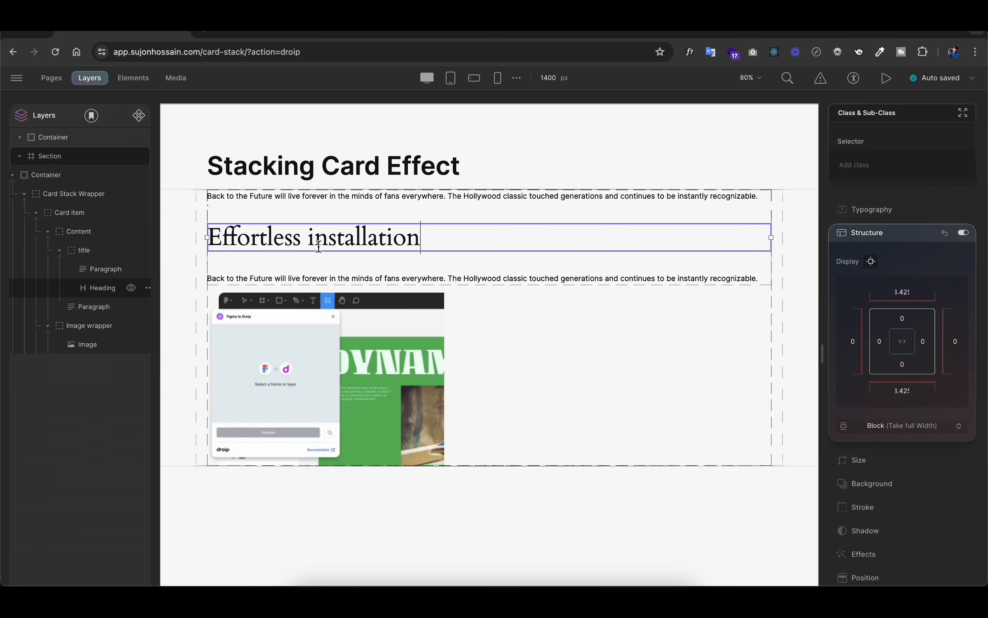
# Replace the lower paragraph with the Figma card's description: "Head over to Figma's Resources tab and add the Figma to Droip plugin with a single click."
pyautogui.doubleClick(386, 195)
pyautogui.click(375, 592)
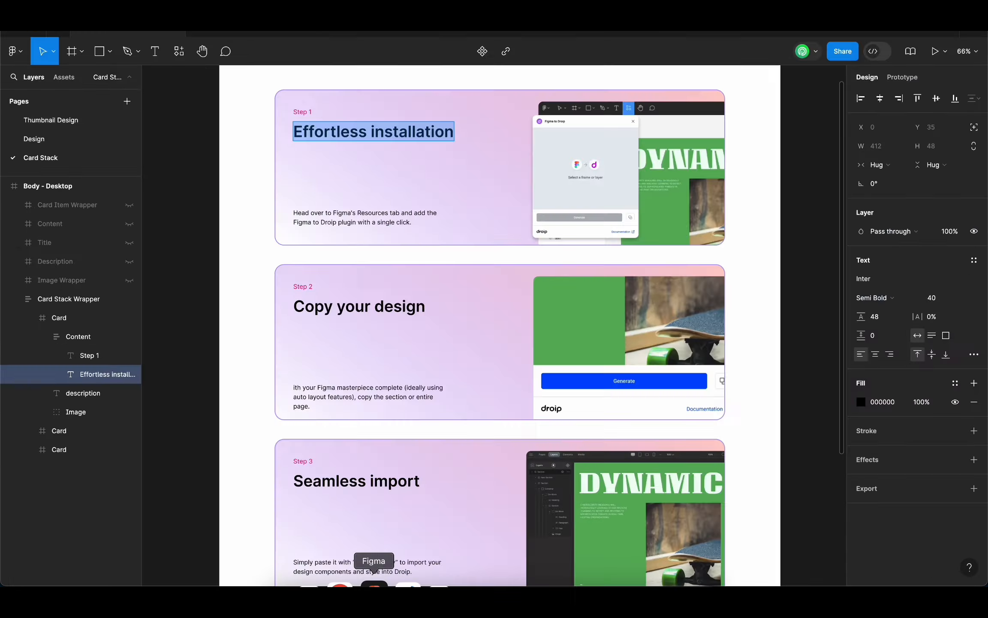
pyautogui.keyDown('super'); pyautogui.doubleClick(375, 219); pyautogui.keyUp('super')
pyautogui.click(351, 591)
pyautogui.doubleClick(411, 278)
pyautogui.write("Head over to Figma's Resources tab and add the Figma to Droip plugin with a single click.")
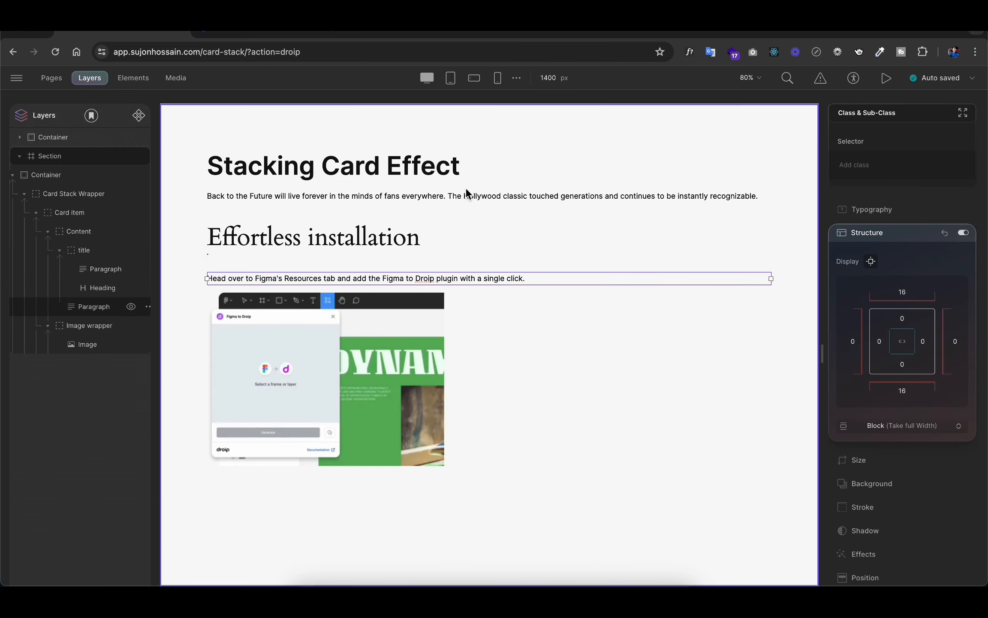
# Replace the paragraph above the heading with the "Step 1" label copied from the first Figma card
pyautogui.doubleClick(464, 196)
pyautogui.press('BackSpace')
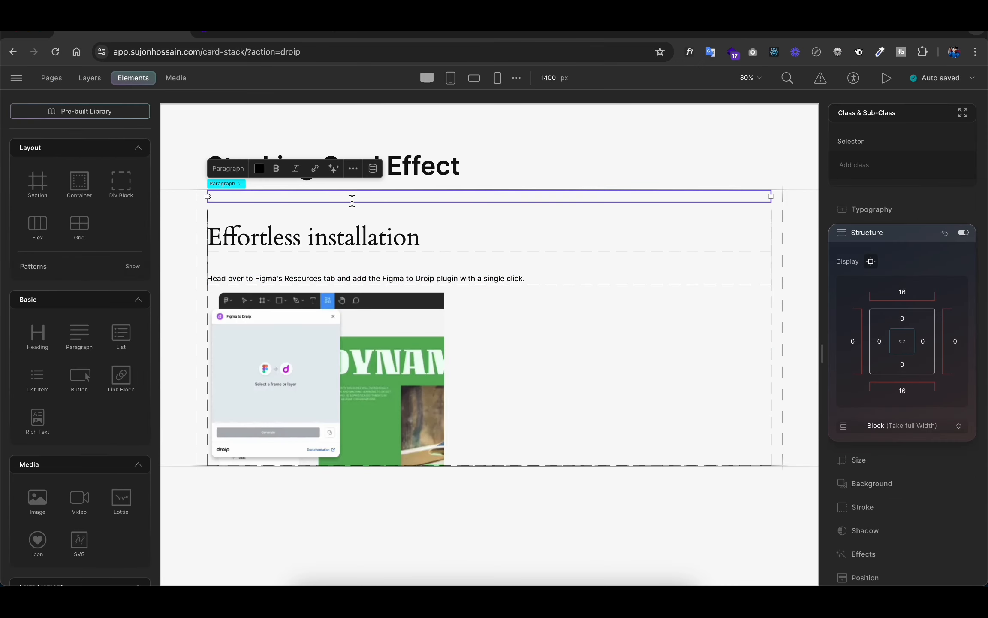
pyautogui.click(372, 592)
pyautogui.keyDown('super'); pyautogui.click(304, 111); pyautogui.keyUp('super')
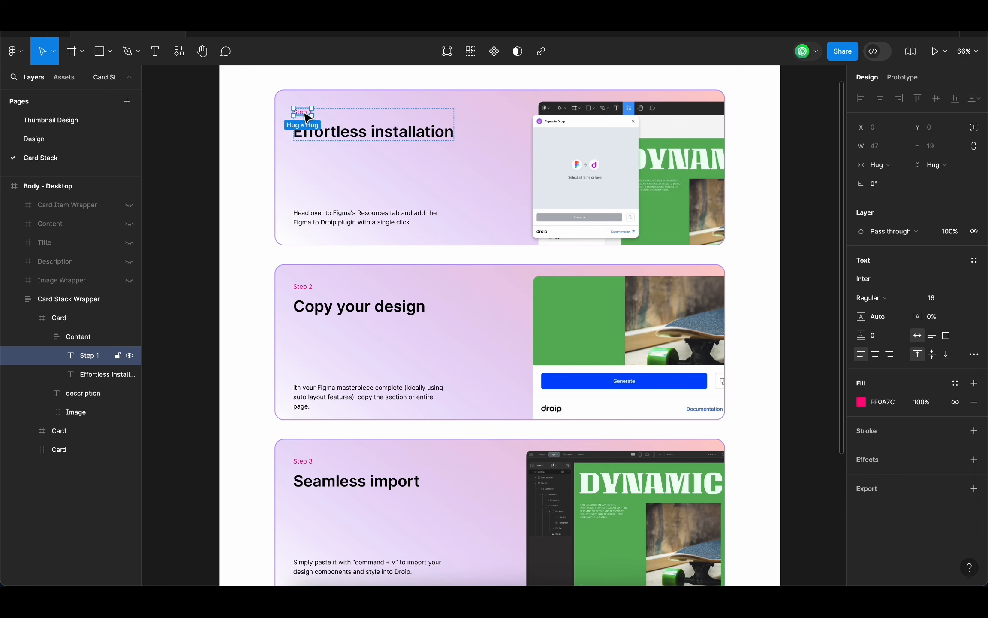
pyautogui.doubleClick(305, 113)
pyautogui.press('super+c')
pyautogui.click(351, 591)
pyautogui.doubleClick(232, 196)
pyautogui.press('super+v')
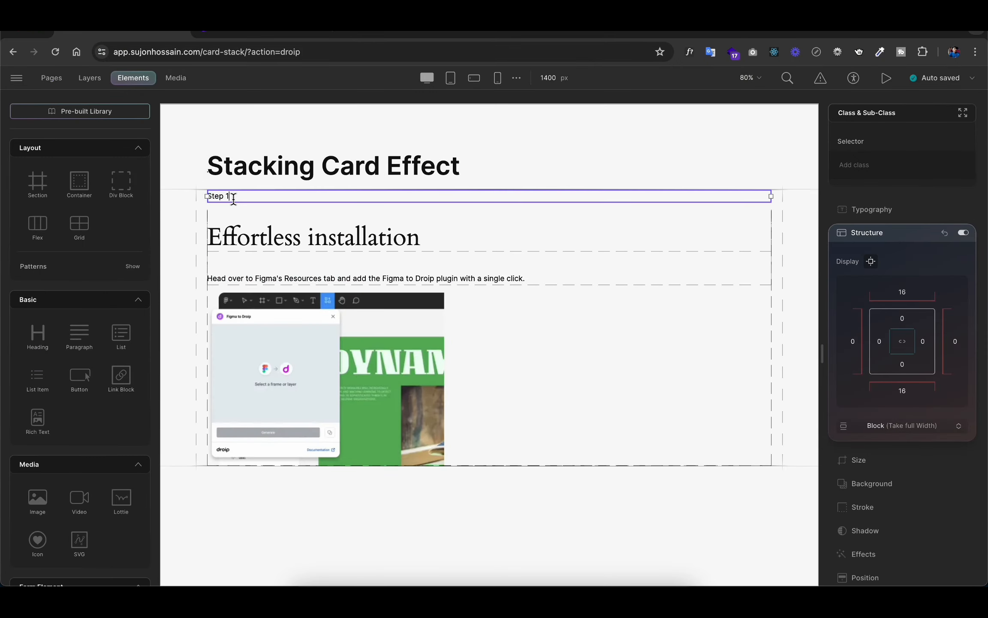
pyautogui.click(543, 425)
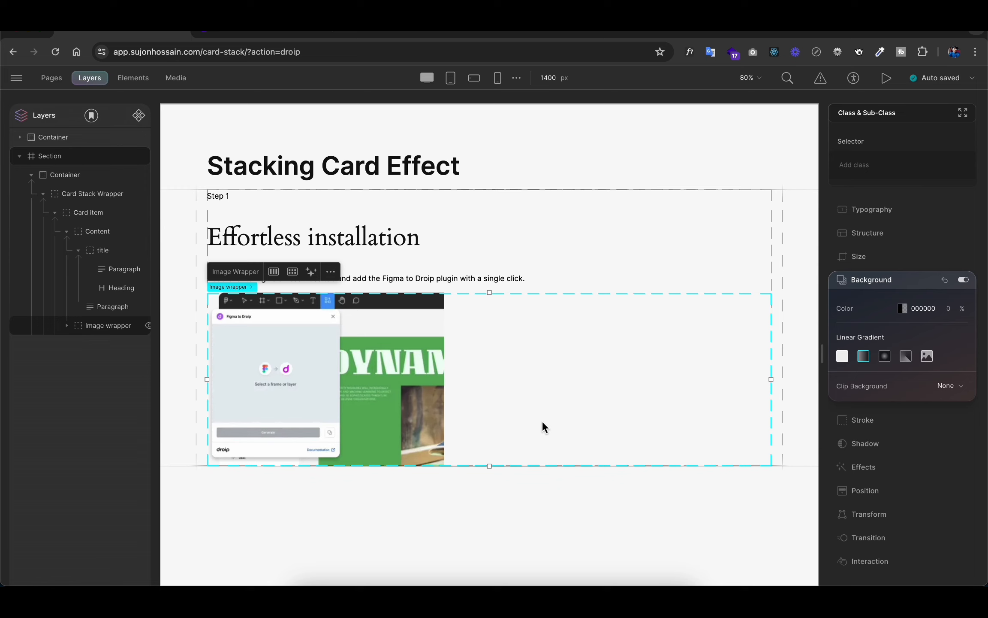
# Assign a new class named stack-card-item to the Card item block
pyautogui.click(90, 212)
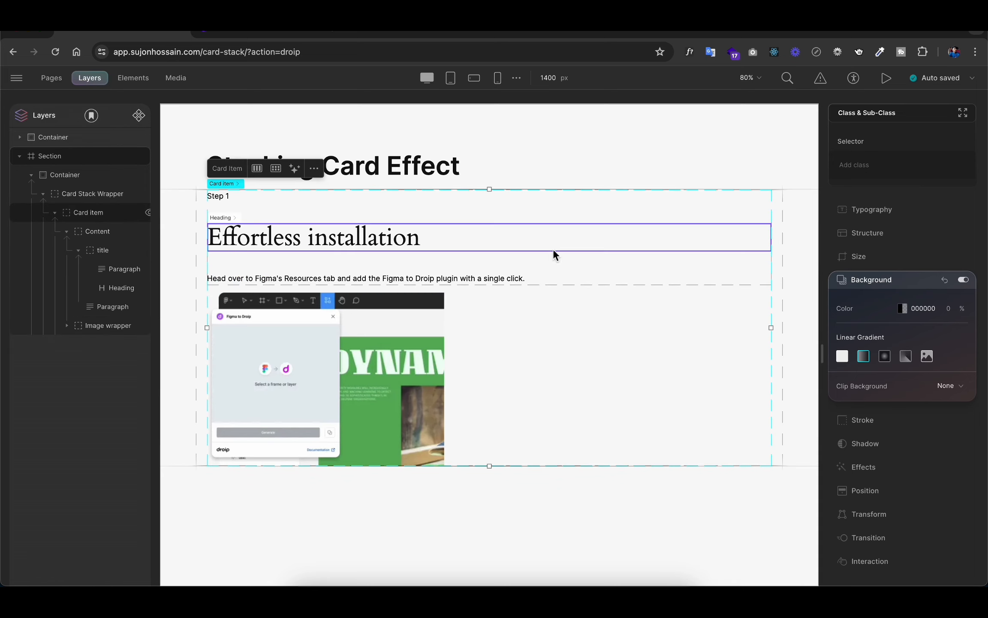
pyautogui.click(855, 171)
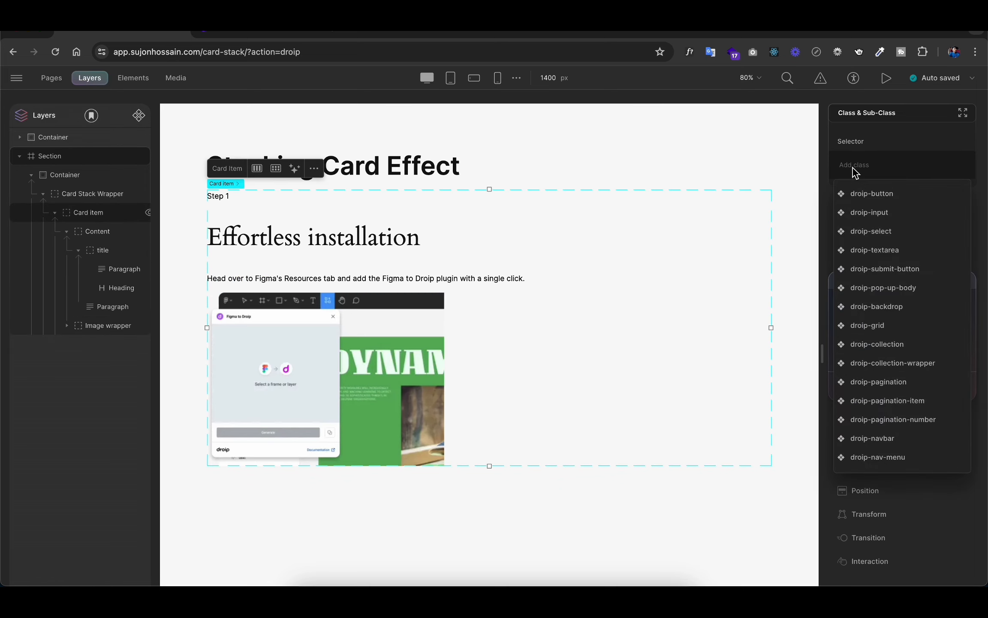
pyautogui.write('car')
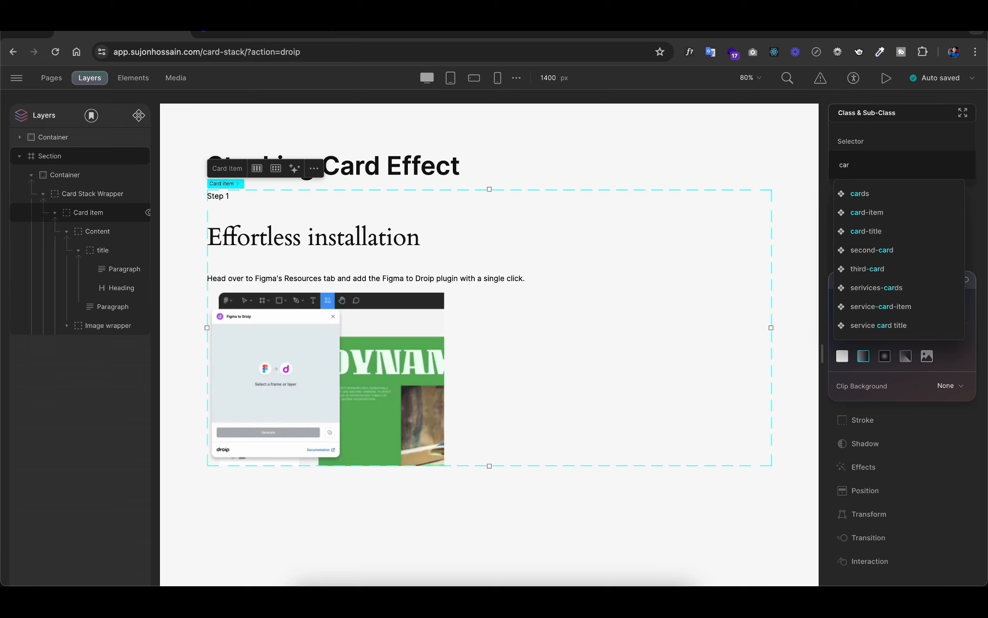
pyautogui.press('BackSpace')
pyautogui.press('BackSpace')
pyautogui.press('BackSpace')
pyautogui.write('stack-')
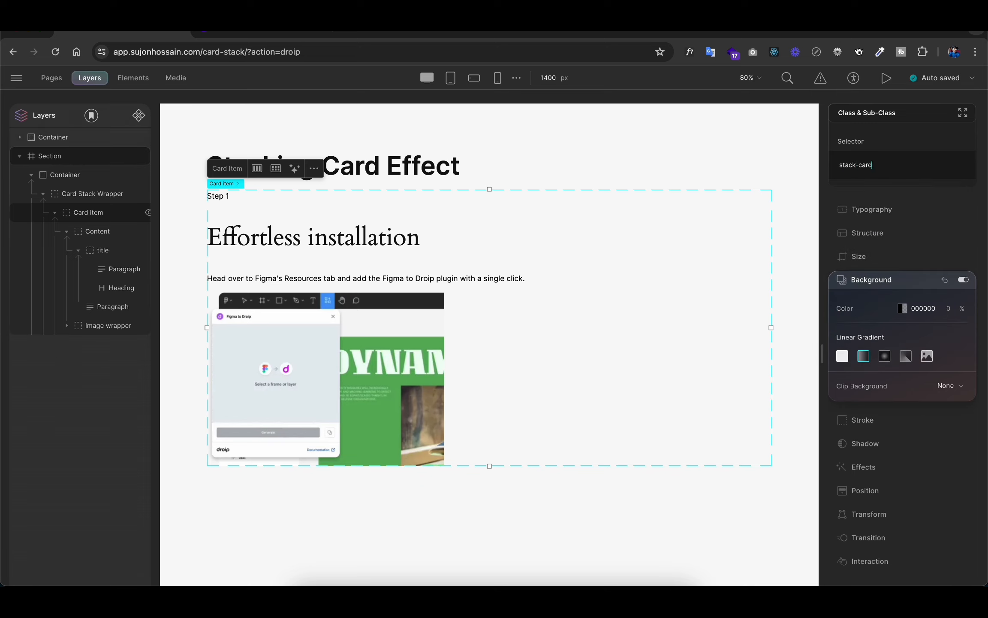
pyautogui.write('card-item')
pyautogui.press('Return')
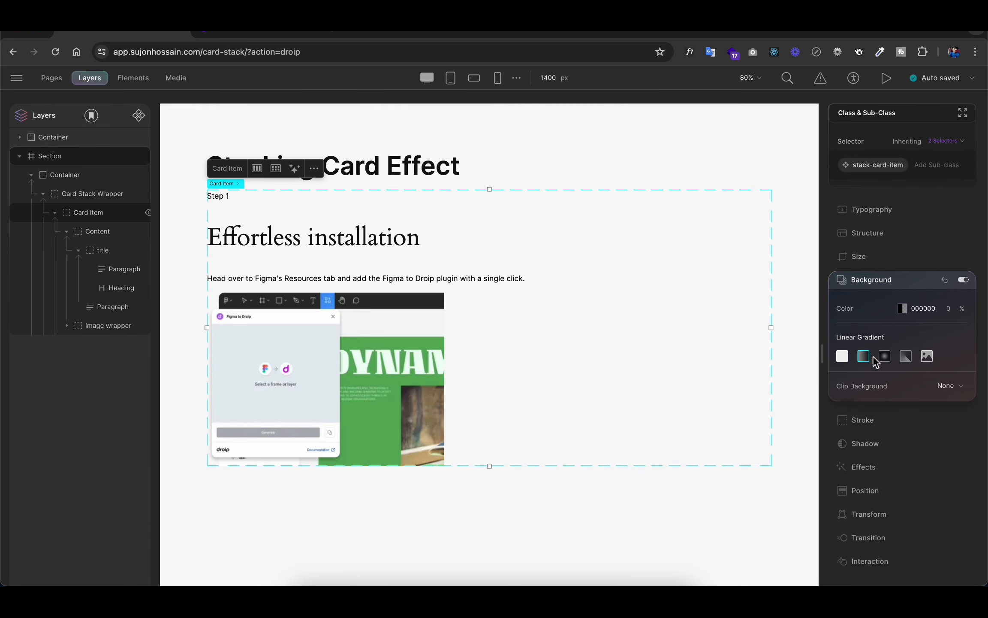
# Add a linear gradient background to the card item, its first stop using Figma's colour 9055FF at 20% opacity
pyautogui.click(864, 356)
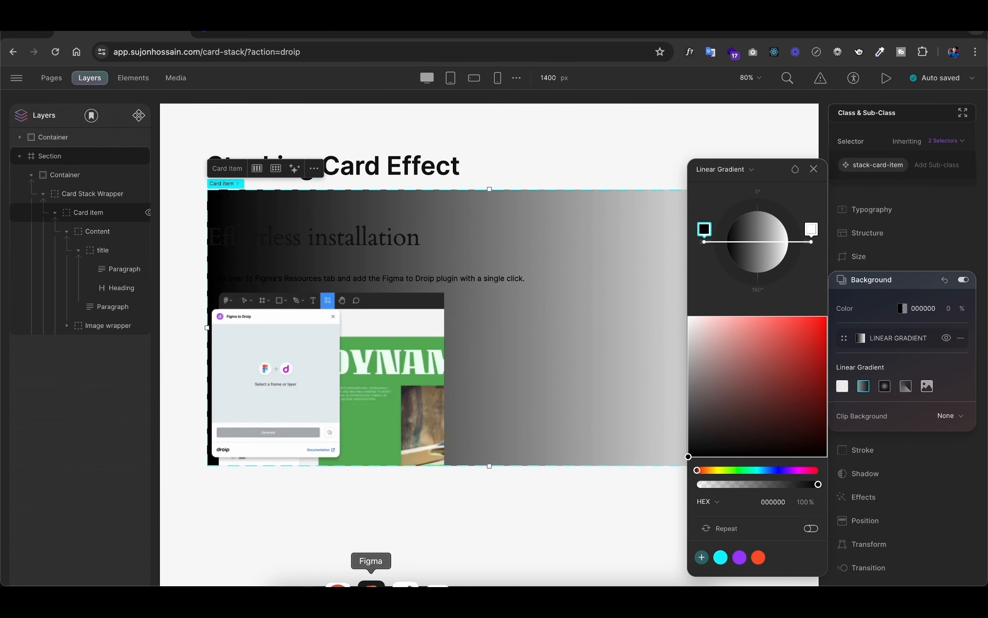
pyautogui.click(372, 577)
pyautogui.click(779, 513)
pyautogui.hotkey('ctrl', 'c')
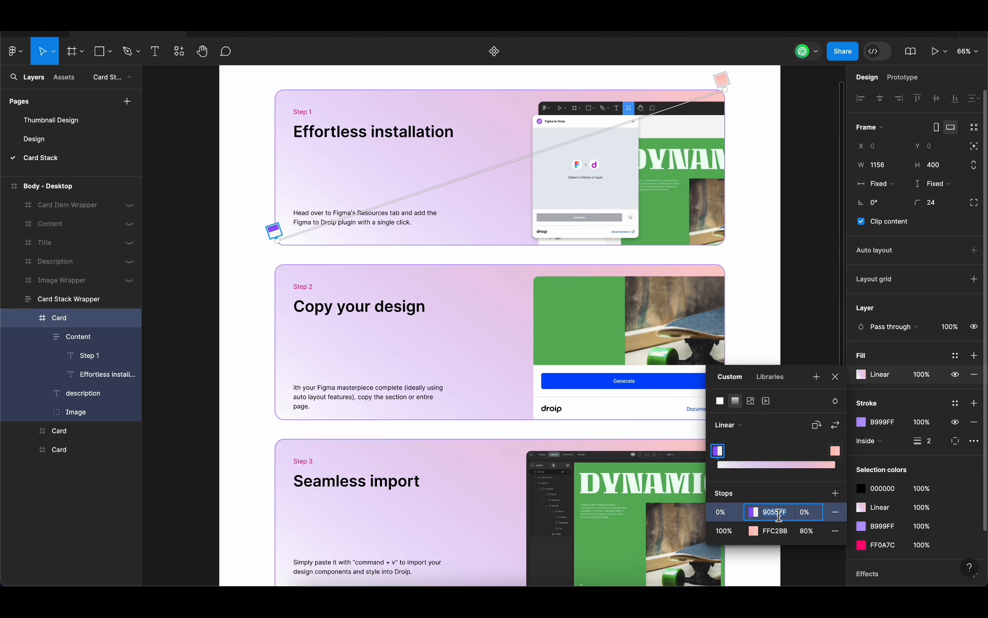
pyautogui.click(351, 583)
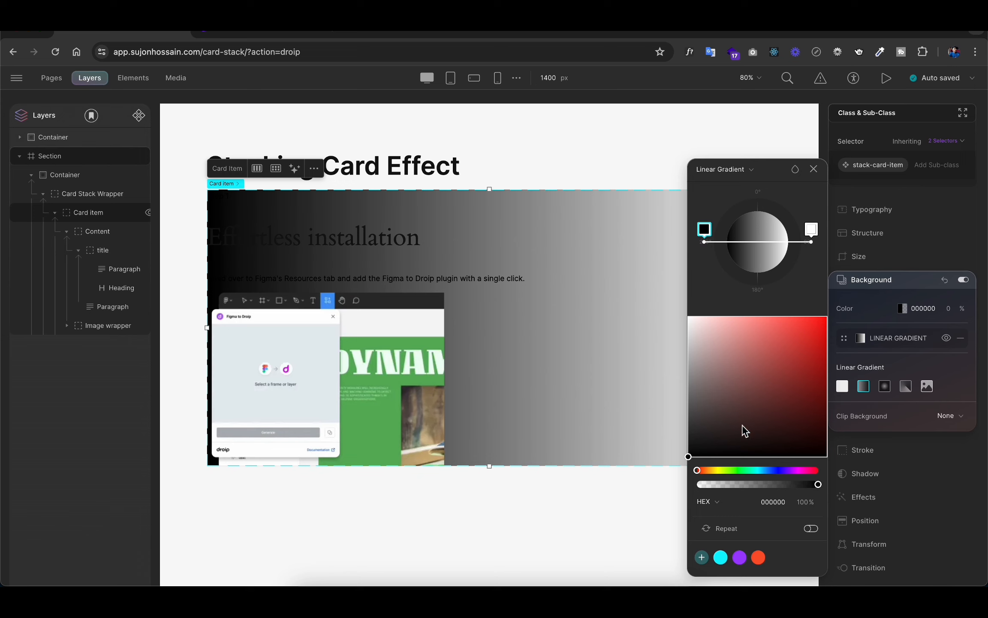
pyautogui.click(771, 500)
pyautogui.hotkey('ctrl', 'v')
pyautogui.press('Return')
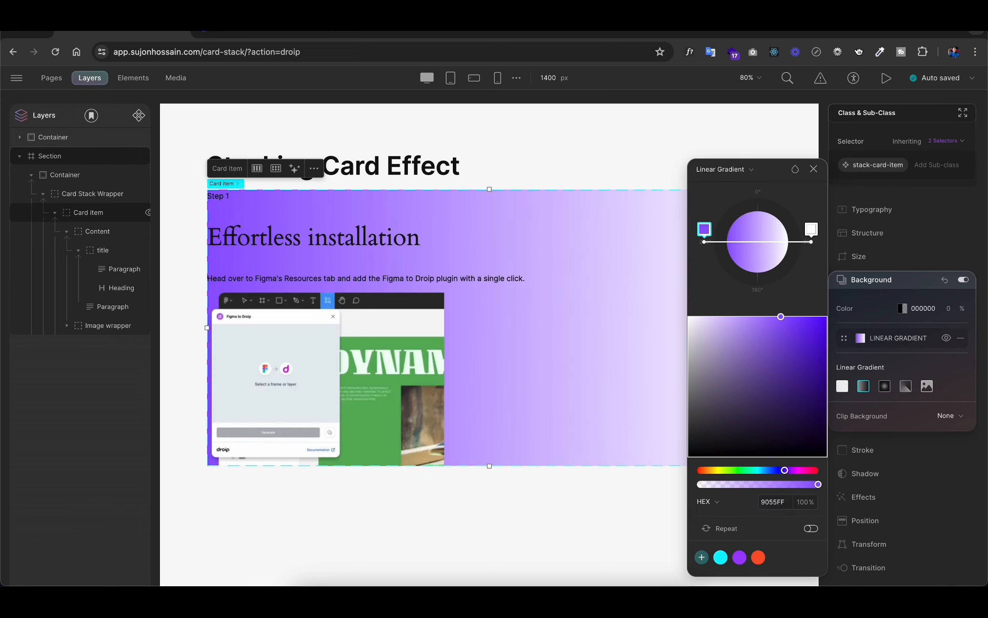
pyautogui.click(806, 501)
pyautogui.write('20')
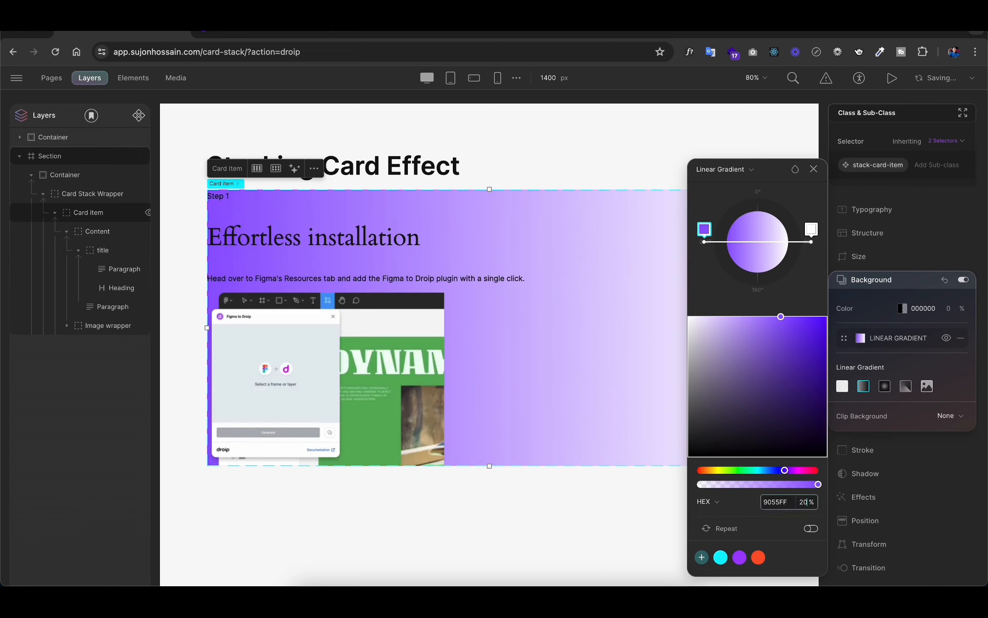
pyautogui.press('Return')
# Set the gradient's second stop to the colour FFC2BB copied from the Figma fill, at 80% opacity
pyautogui.click(382, 586)
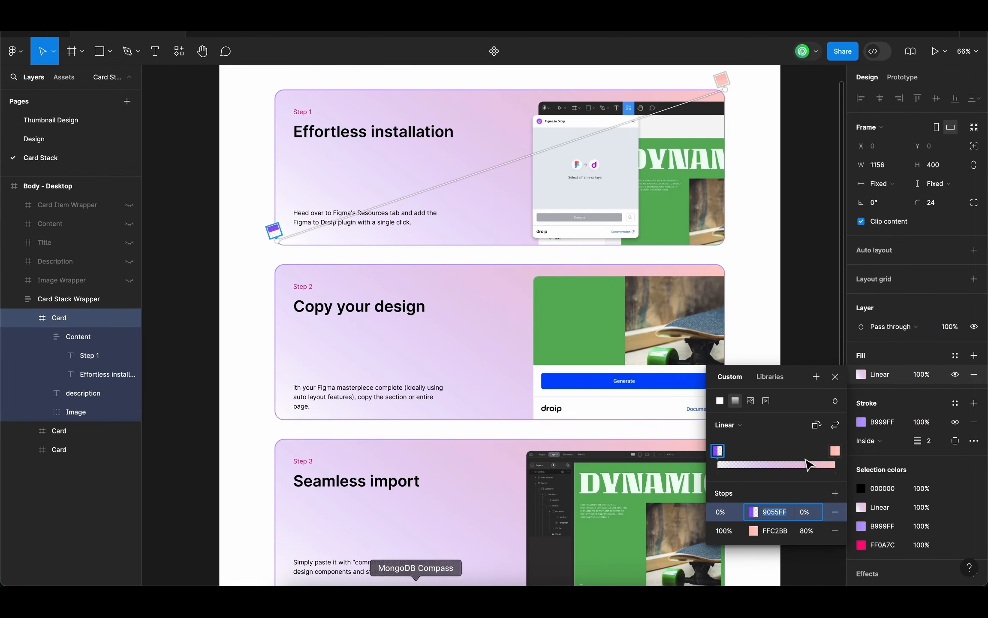
pyautogui.click(780, 531)
pyautogui.hotkey('ctrl', 'c')
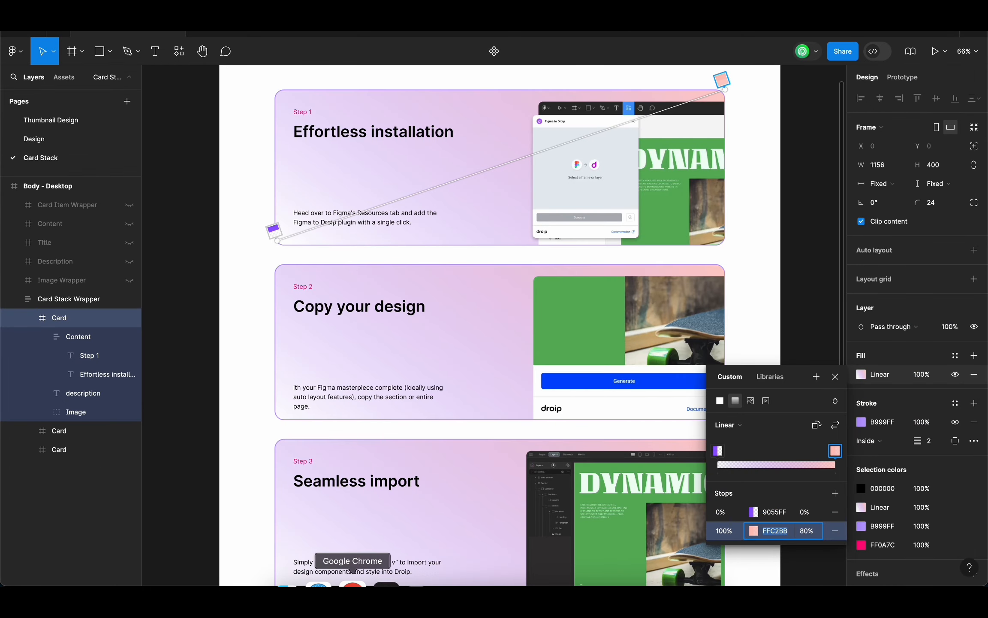
pyautogui.click(353, 583)
pyautogui.click(812, 231)
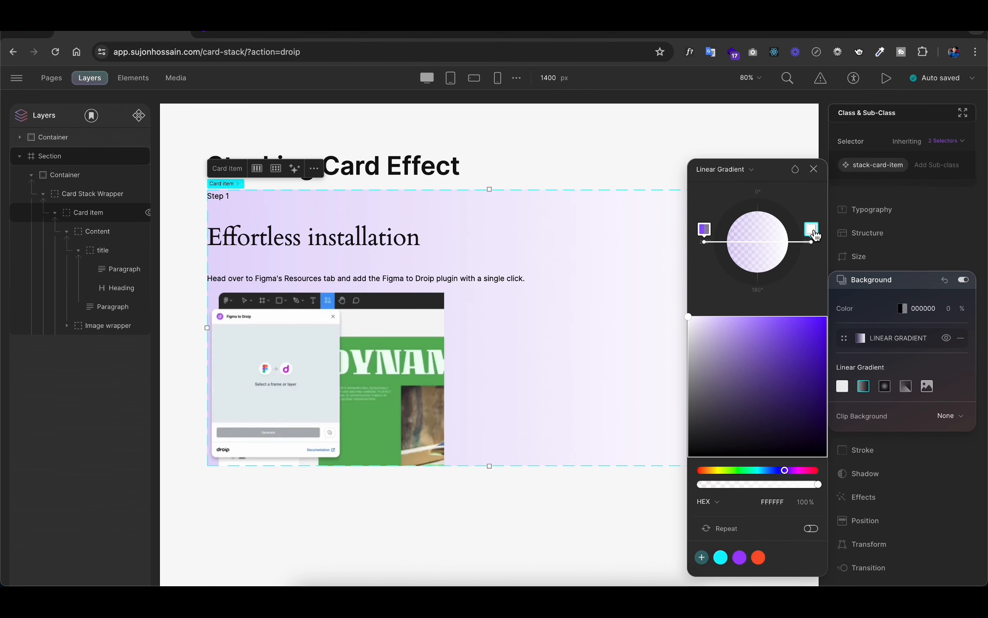
pyautogui.click(774, 503)
pyautogui.hotkey('ctrl', 'v')
pyautogui.press('Return')
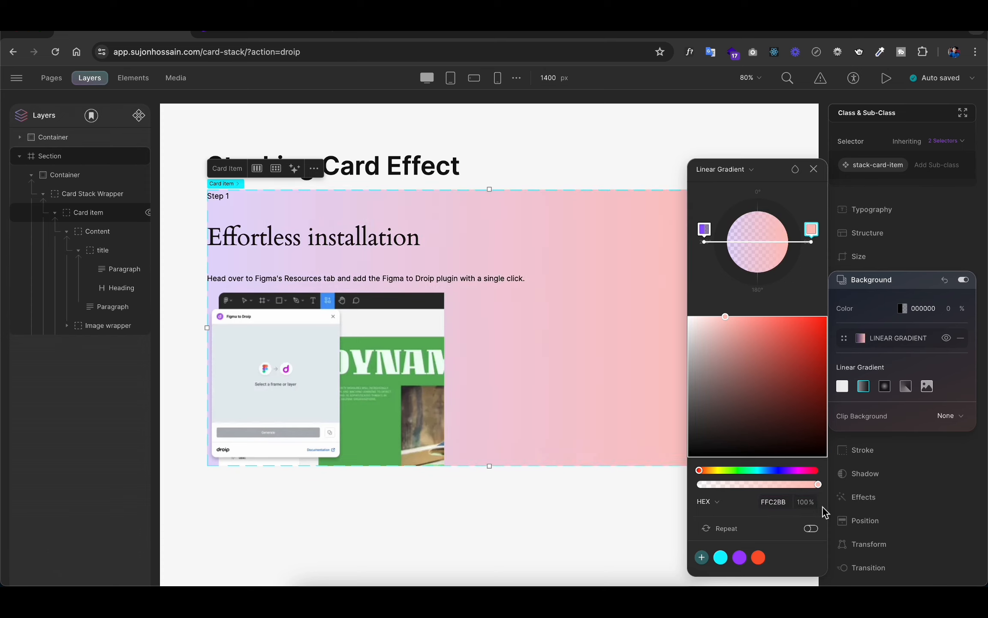
pyautogui.click(804, 503)
pyautogui.press('BackSpace')
pyautogui.write('80')
pyautogui.press('Return')
# Add a solid white (FFFFFF) background layer beneath the card item's linear gradient
pyautogui.click(842, 386)
pyautogui.click(843, 387)
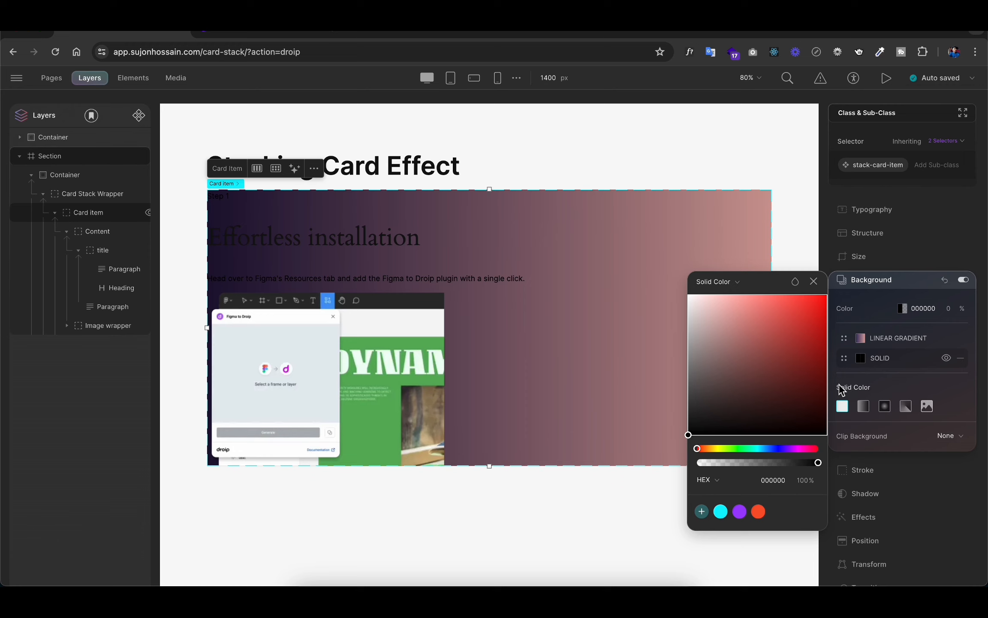
pyautogui.click(864, 362)
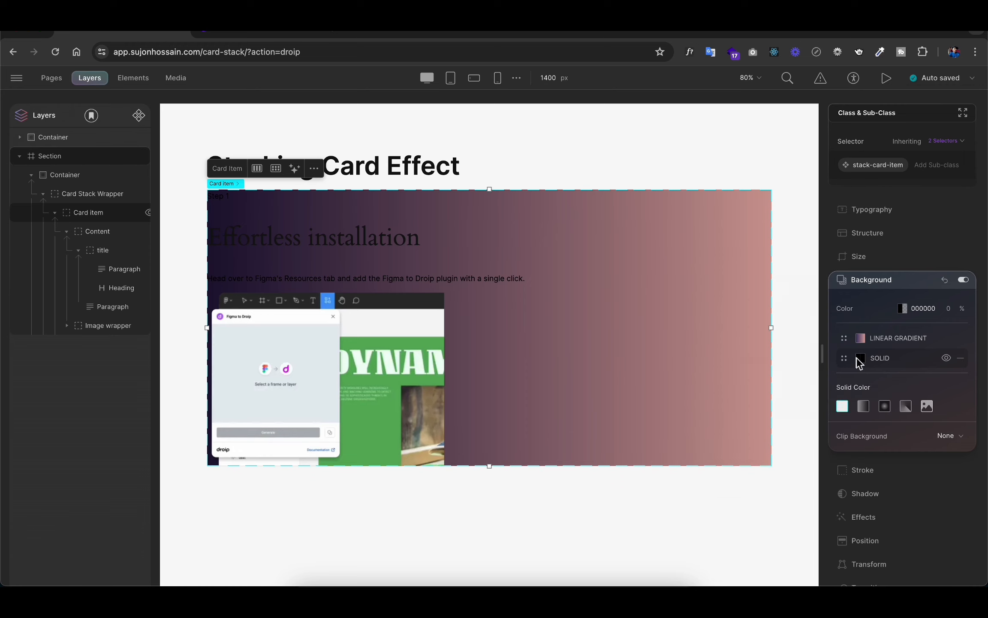
pyautogui.click(856, 360)
pyautogui.moveTo(777, 331); pyautogui.dragTo(629, 243)
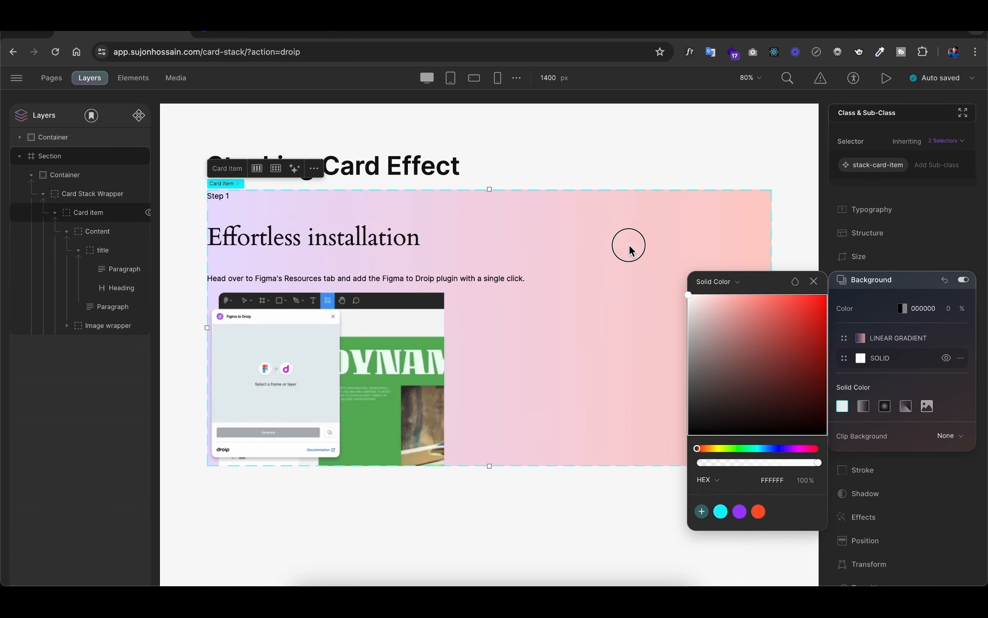
pyautogui.click(472, 495)
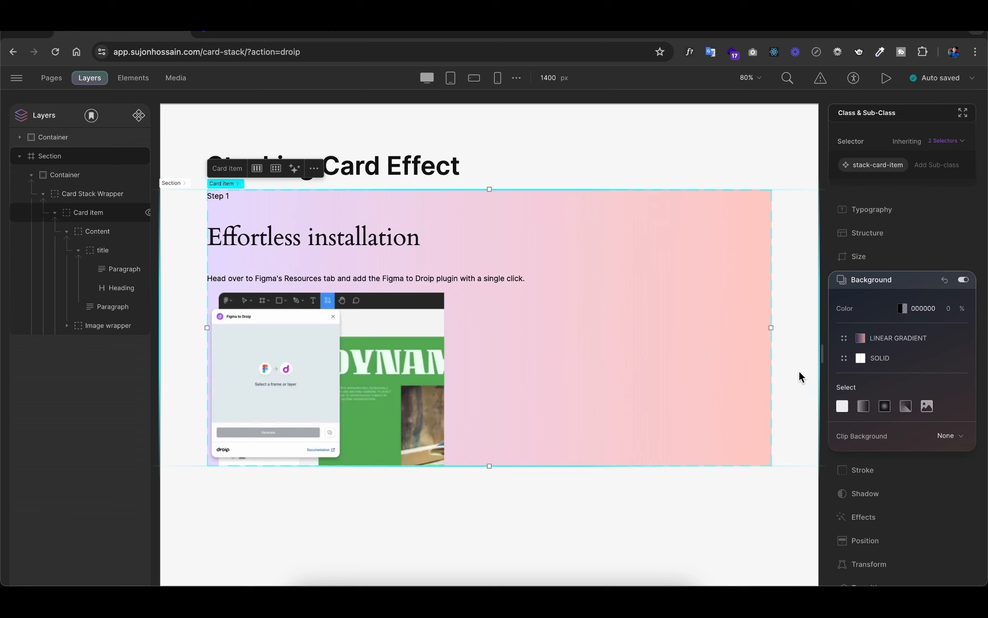
# Give the card item a border 2 px wide
pyautogui.click(872, 470)
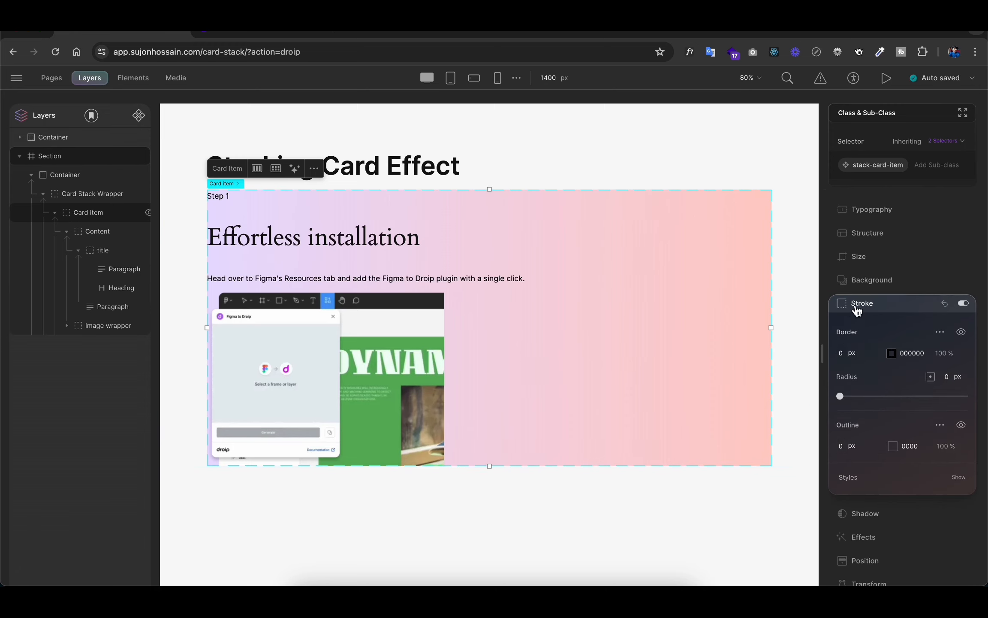
pyautogui.click(844, 353)
pyautogui.write('2')
pyautogui.press('Return')
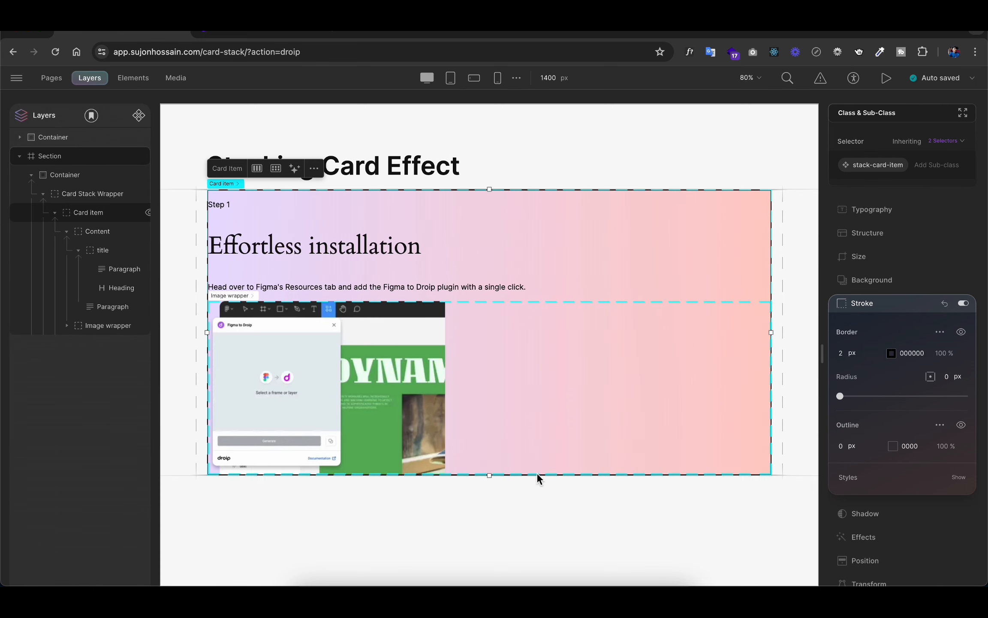
# Copy the card's stroke colour B999FF from Figma and apply it to the card item's border in Droip
pyautogui.click(372, 578)
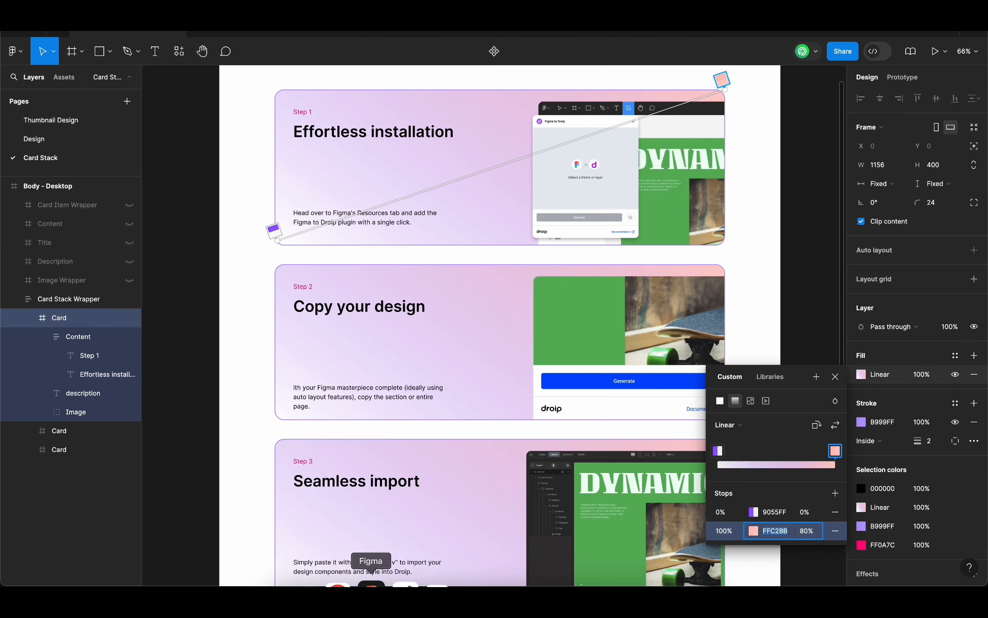
pyautogui.click(881, 422)
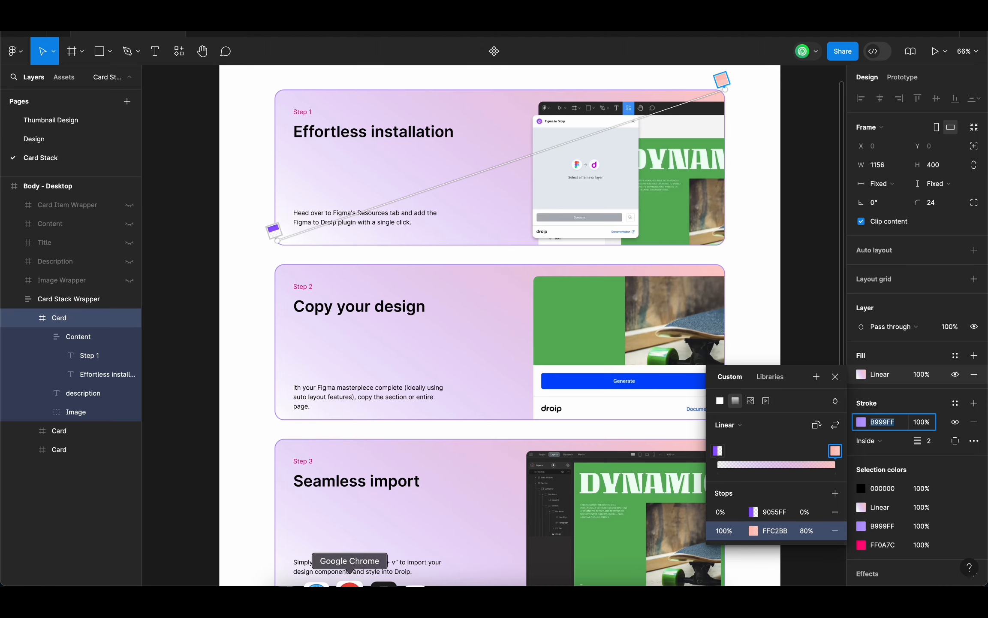
pyautogui.click(350, 580)
pyautogui.click(915, 353)
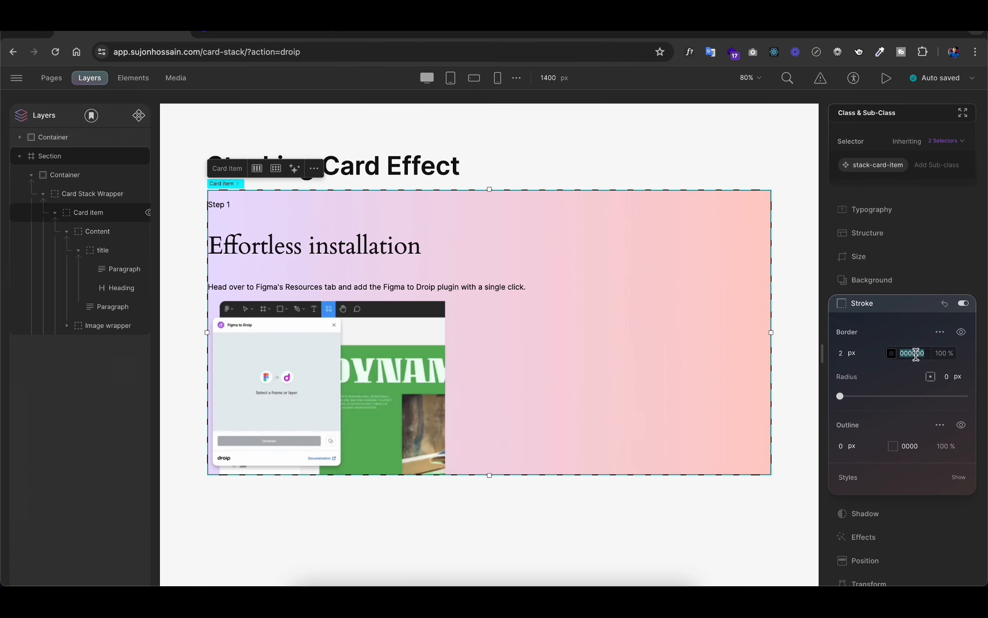
pyautogui.press('Return')
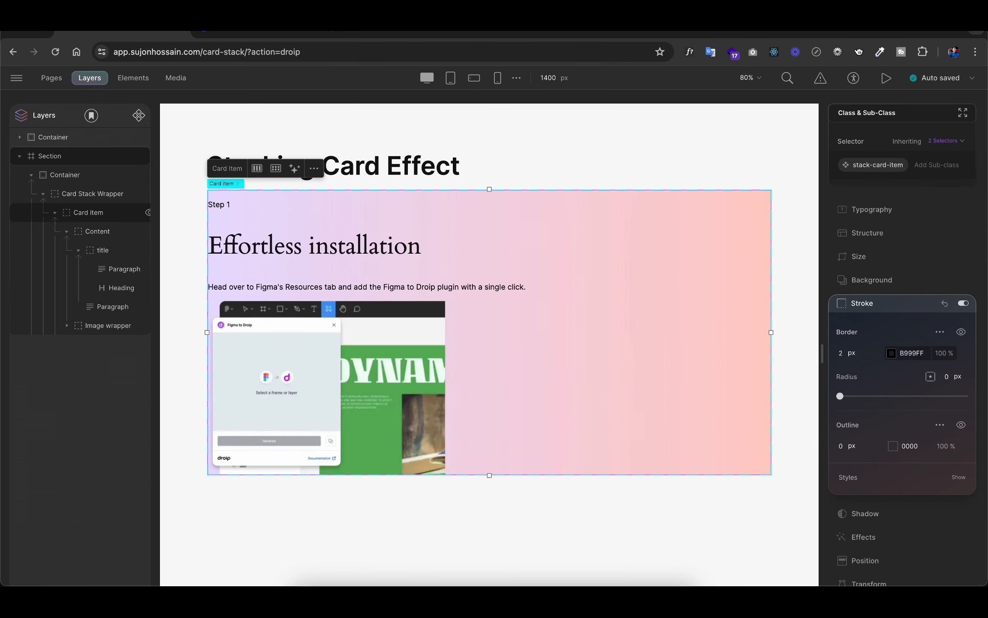
# Round the card item's corners with a 24 px radius
pyautogui.click(944, 377)
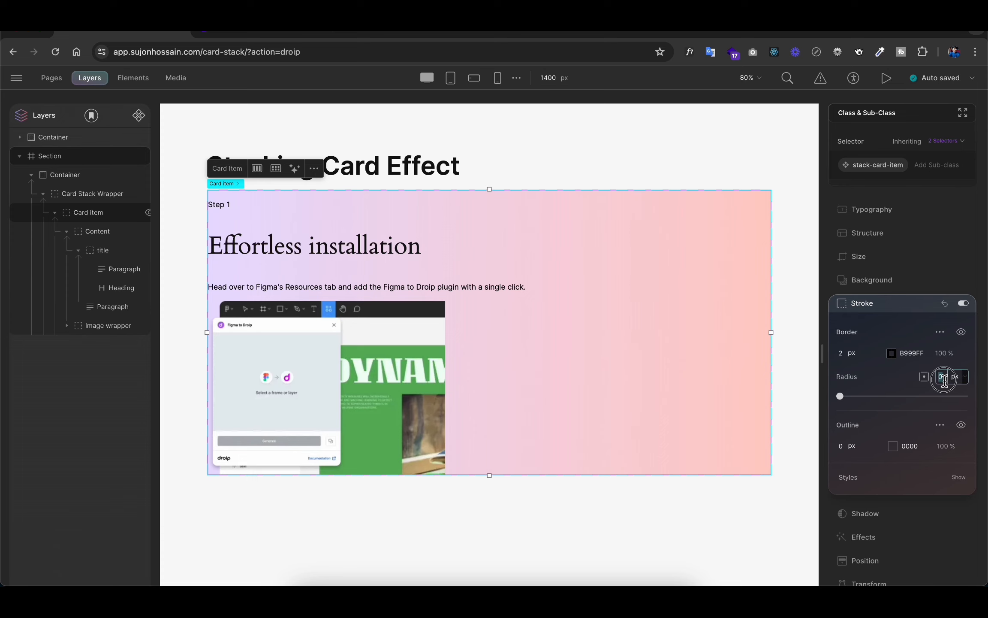
pyautogui.write('24')
pyautogui.press('Return')
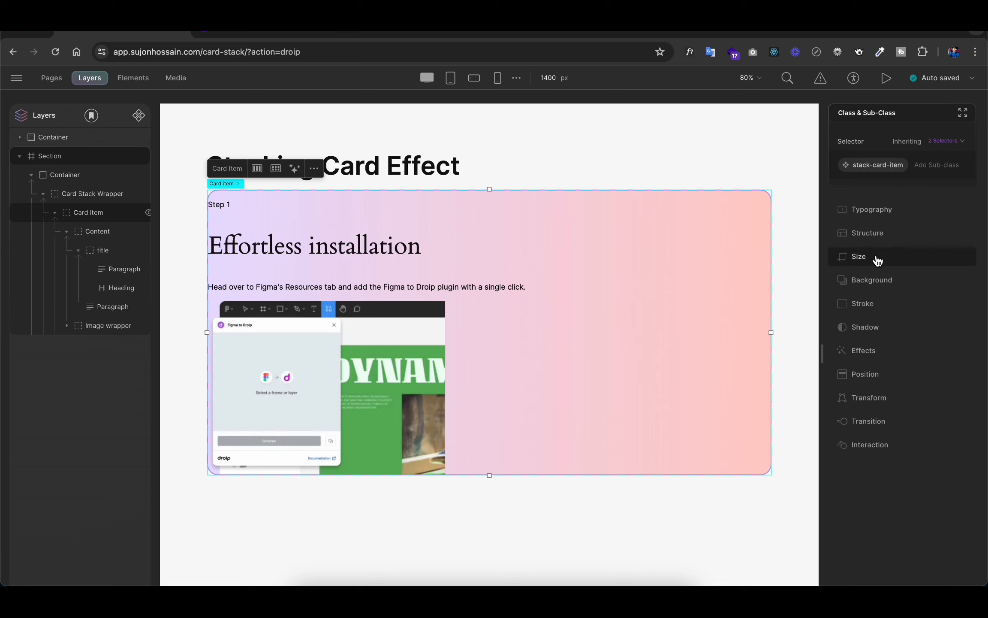
# Change the card item's display mode to Flex (One directional)
pyautogui.click(871, 238)
pyautogui.scroll(-3, 902, 412)
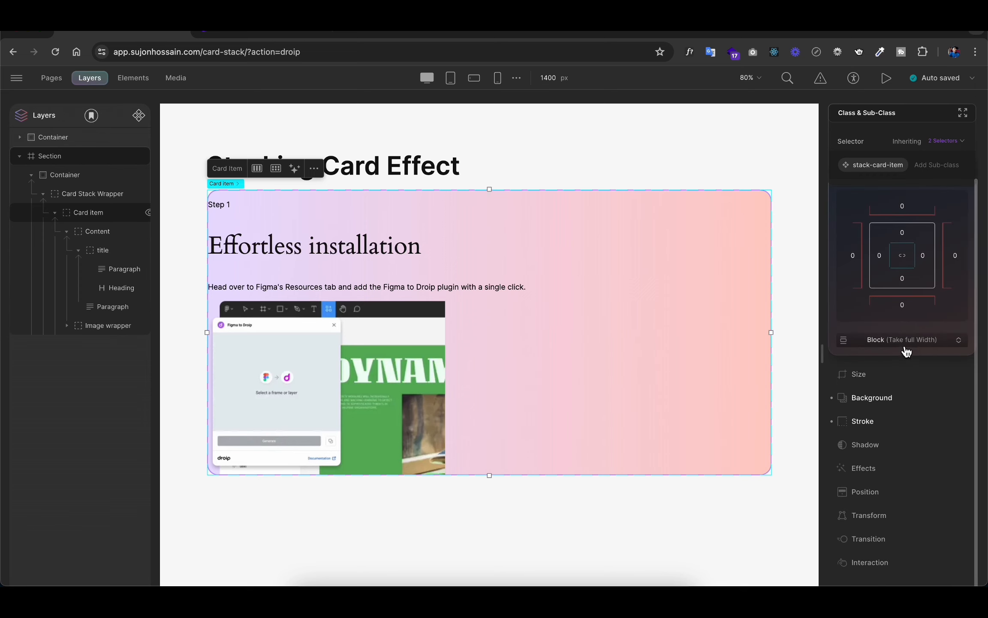
pyautogui.click(906, 351)
pyautogui.click(904, 422)
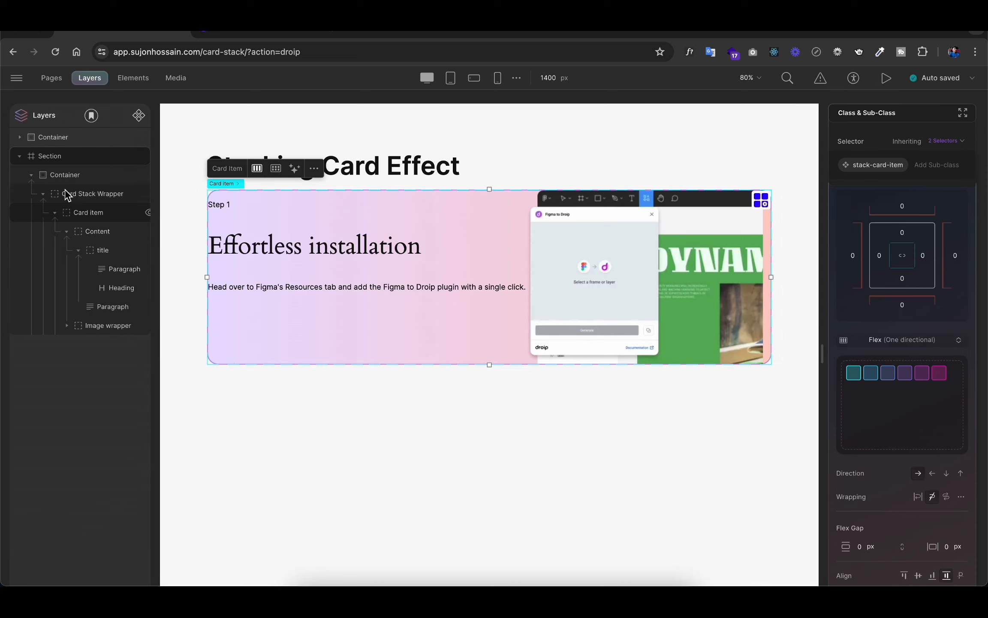
pyautogui.scroll(3, 912, 342)
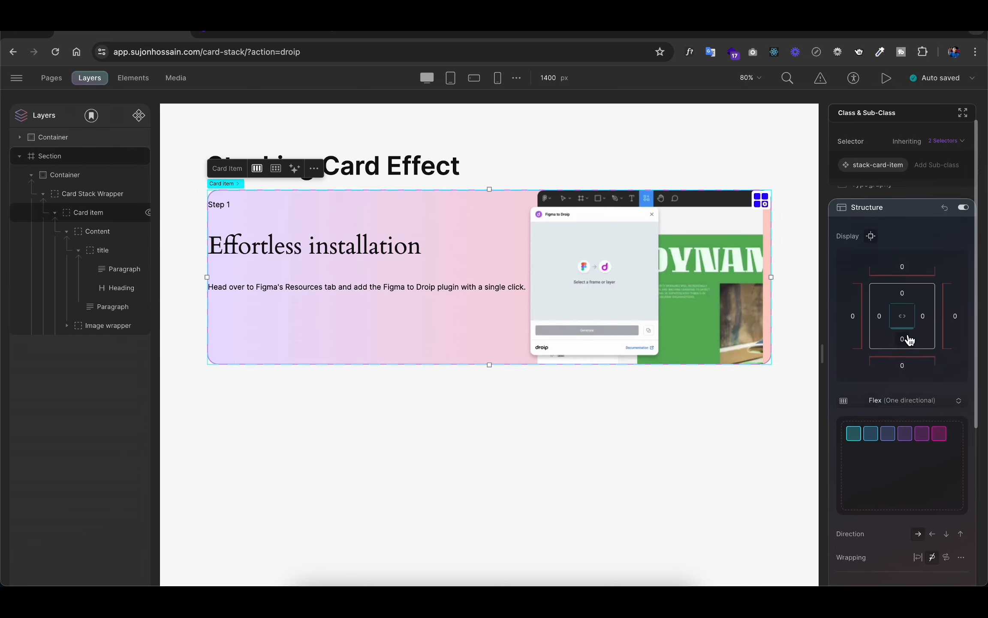
pyautogui.scroll(-4, 906, 338)
pyautogui.scroll(4, 907, 300)
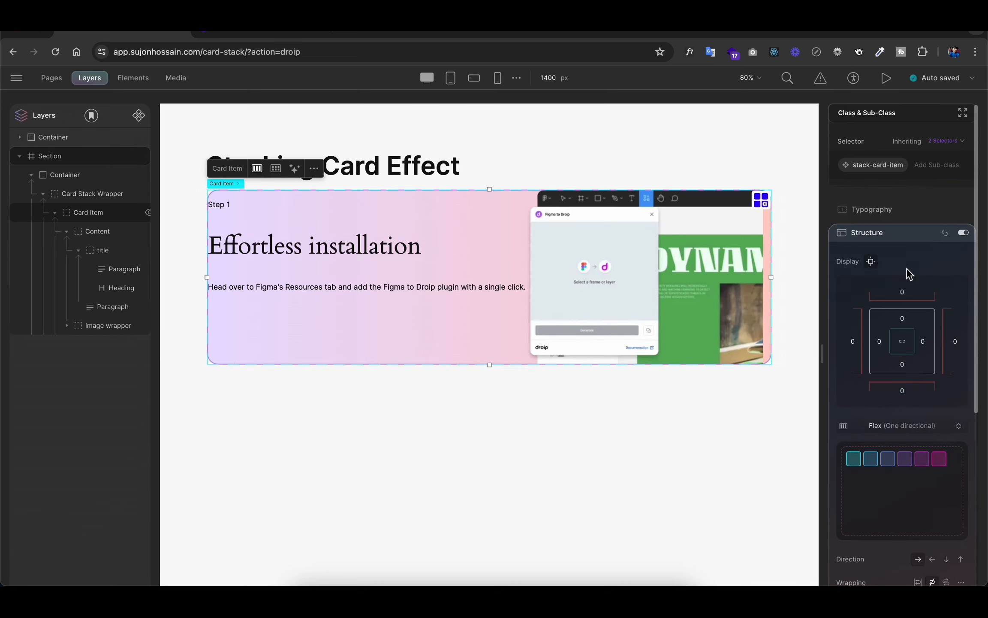
# Set the card item's height to 400 px
pyautogui.click(877, 233)
pyautogui.click(882, 262)
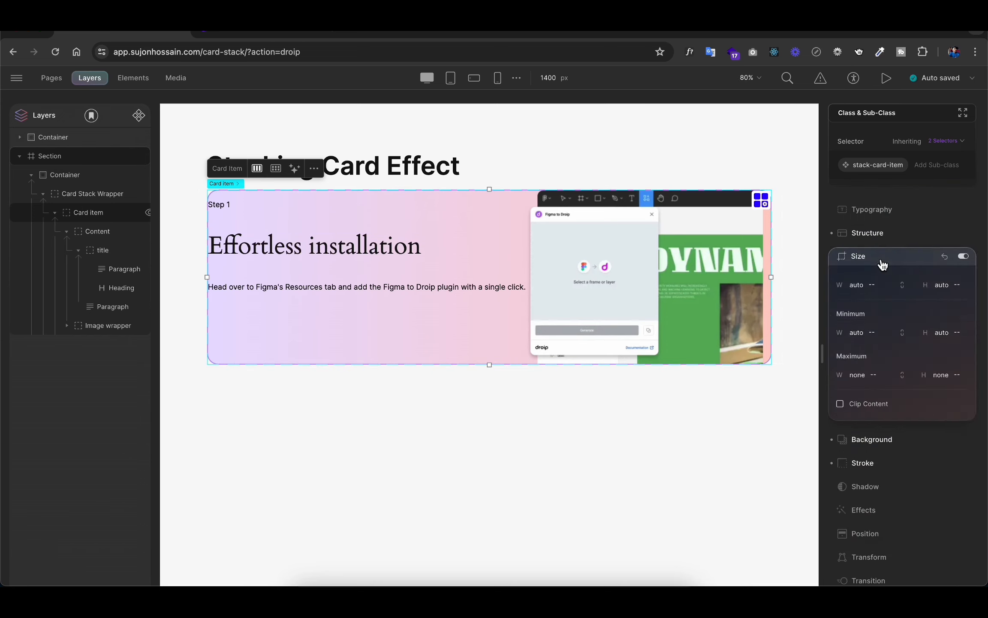
pyautogui.click(943, 284)
pyautogui.write('4')
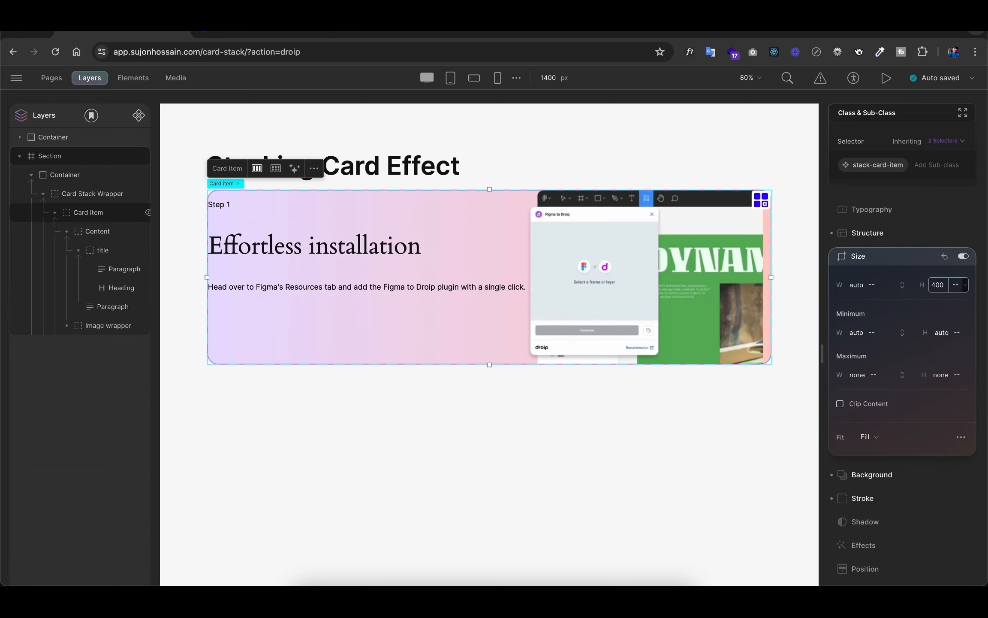
pyautogui.write('00')
pyautogui.press('Return')
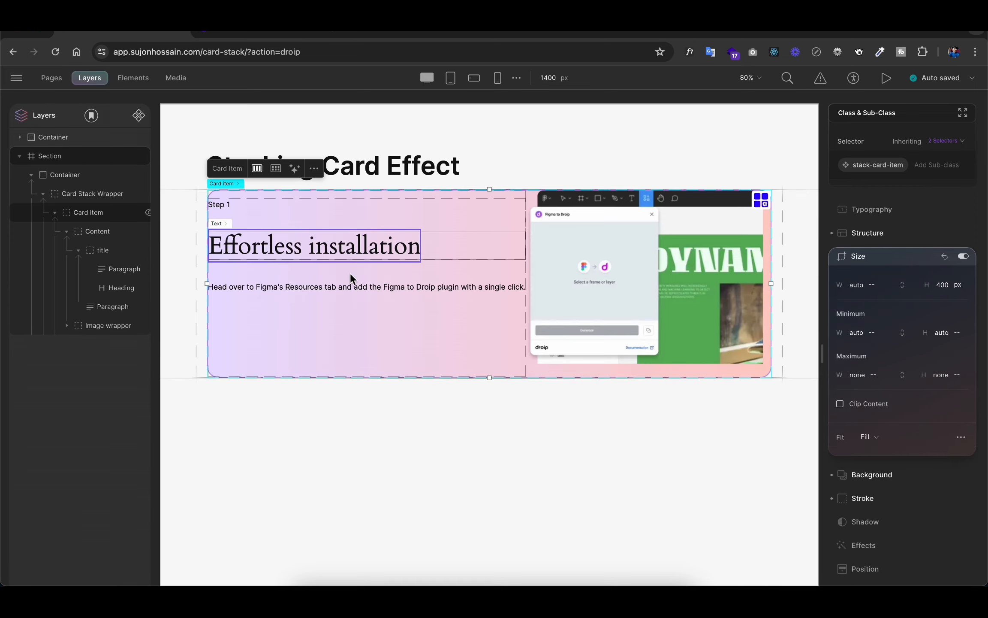
# Assign a new class named stack-card-content to the Content block inside the card item
pyautogui.click(381, 398)
pyautogui.click(91, 232)
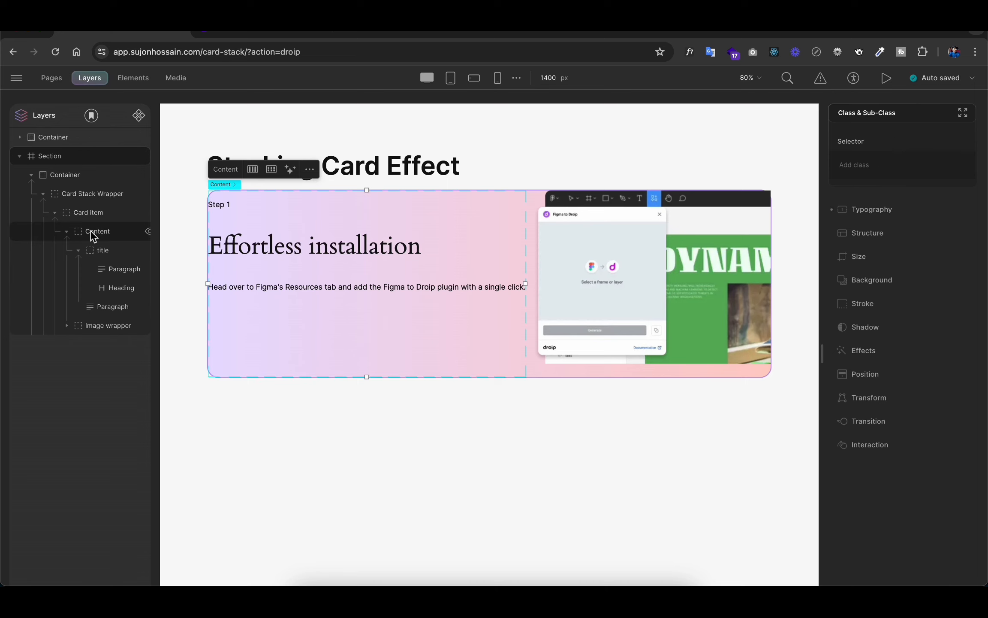
pyautogui.click(853, 167)
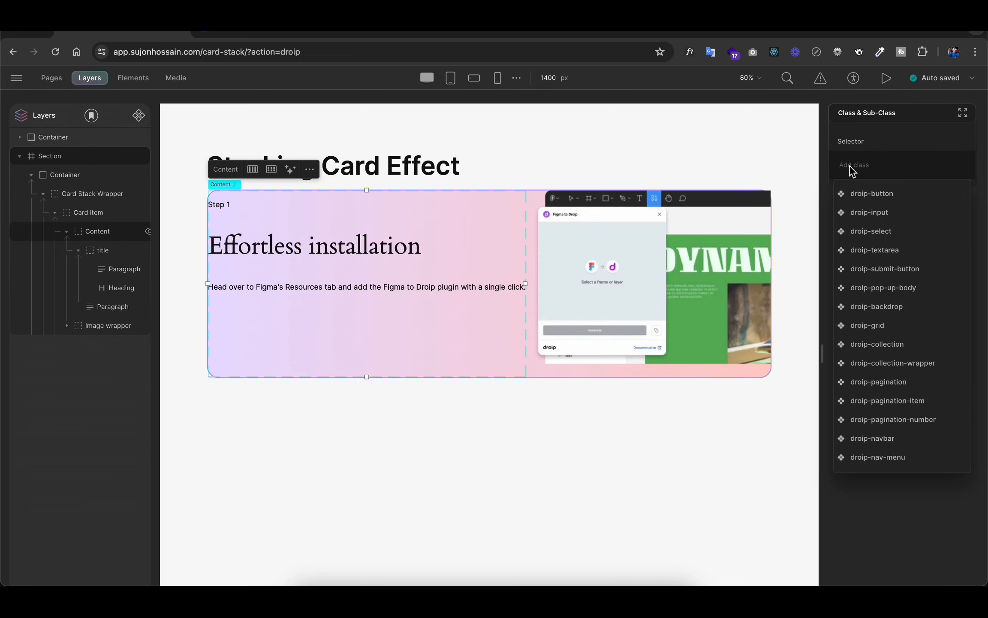
pyautogui.write('stack')
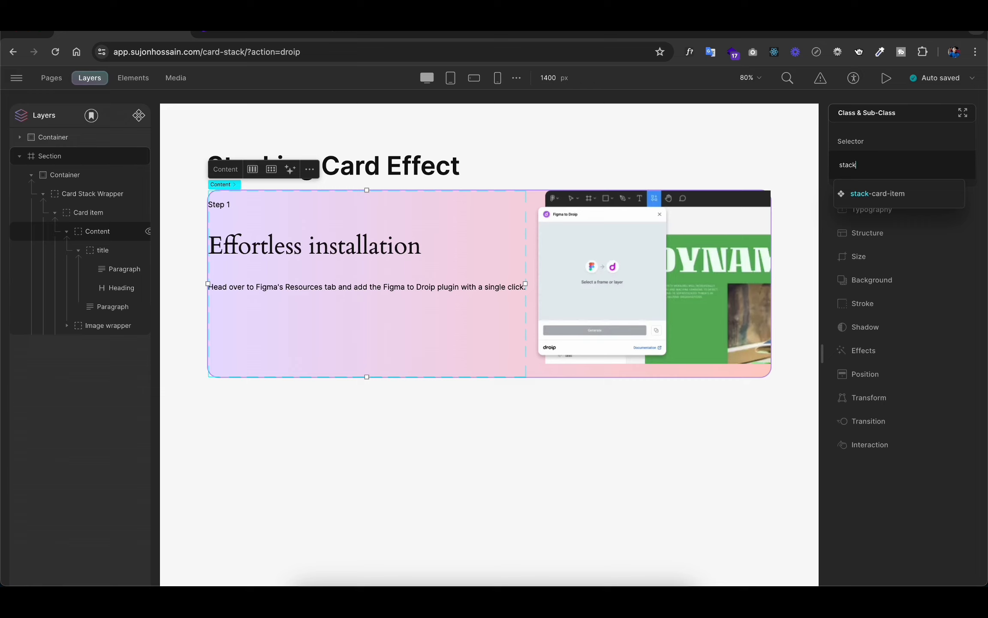
pyautogui.write('-card-co')
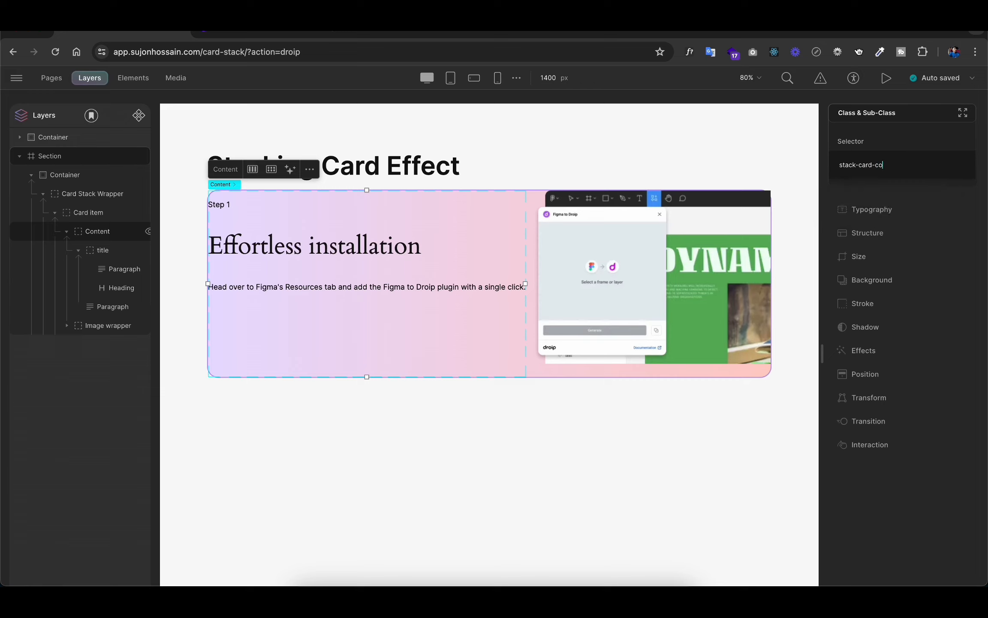
pyautogui.write('ntent')
pyautogui.press('Return')
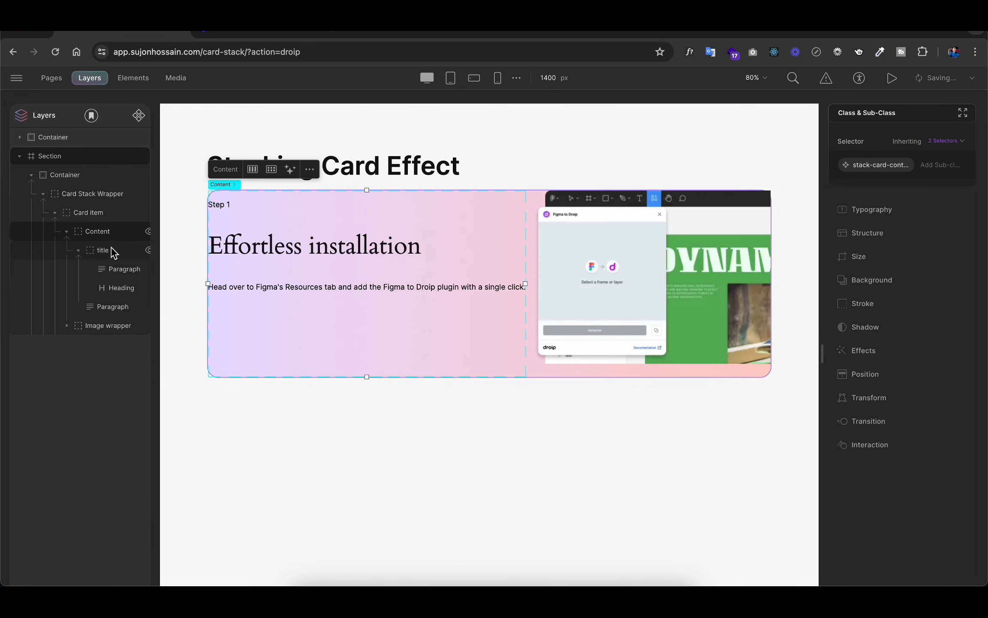
# Set the Content block's padding to 48 px on all four sides
pyautogui.click(884, 240)
pyautogui.click(904, 319)
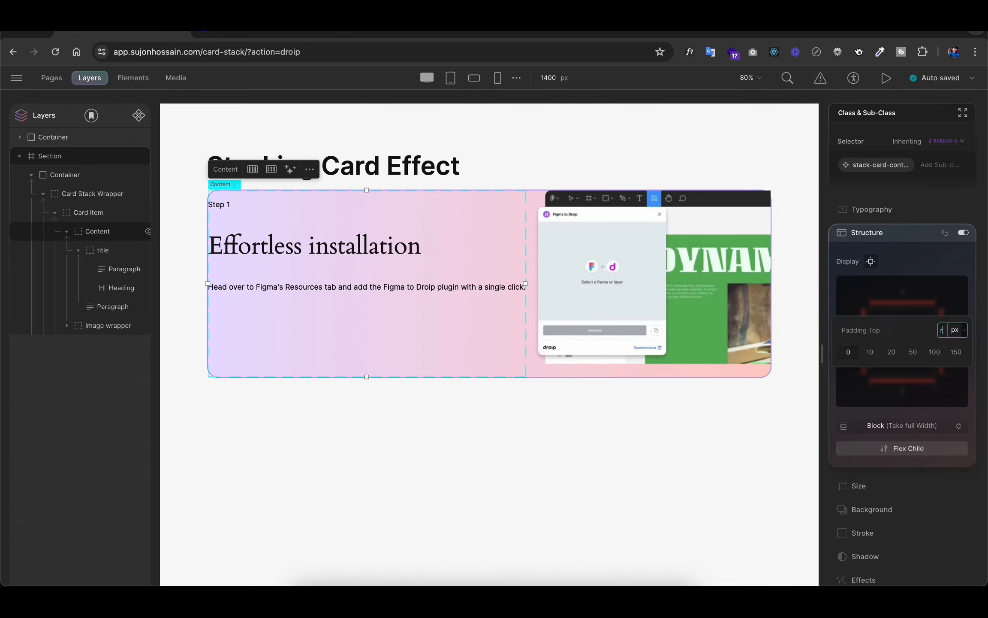
pyautogui.press('Return')
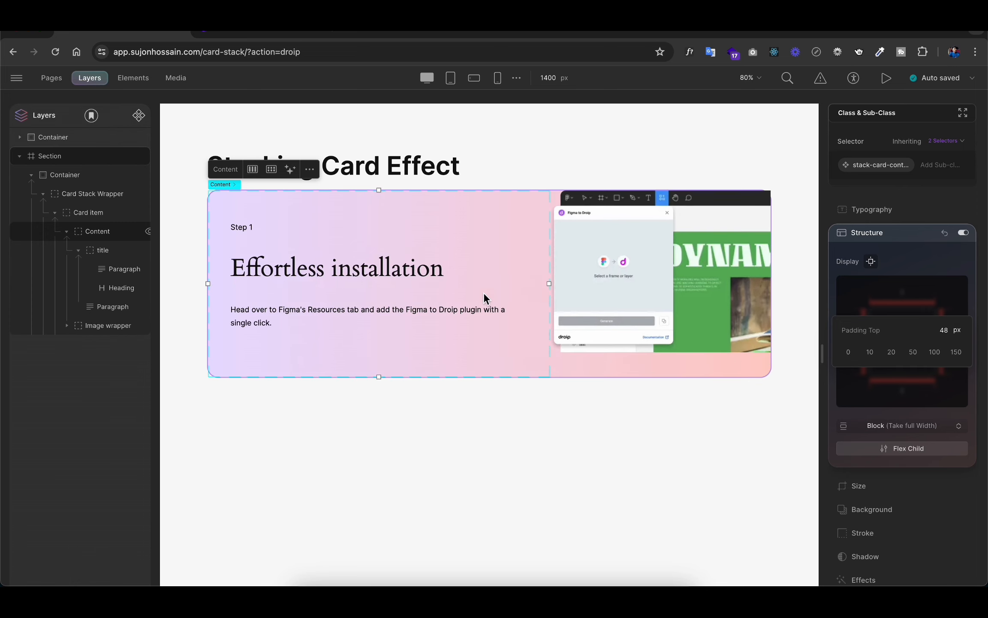
pyautogui.click(483, 293)
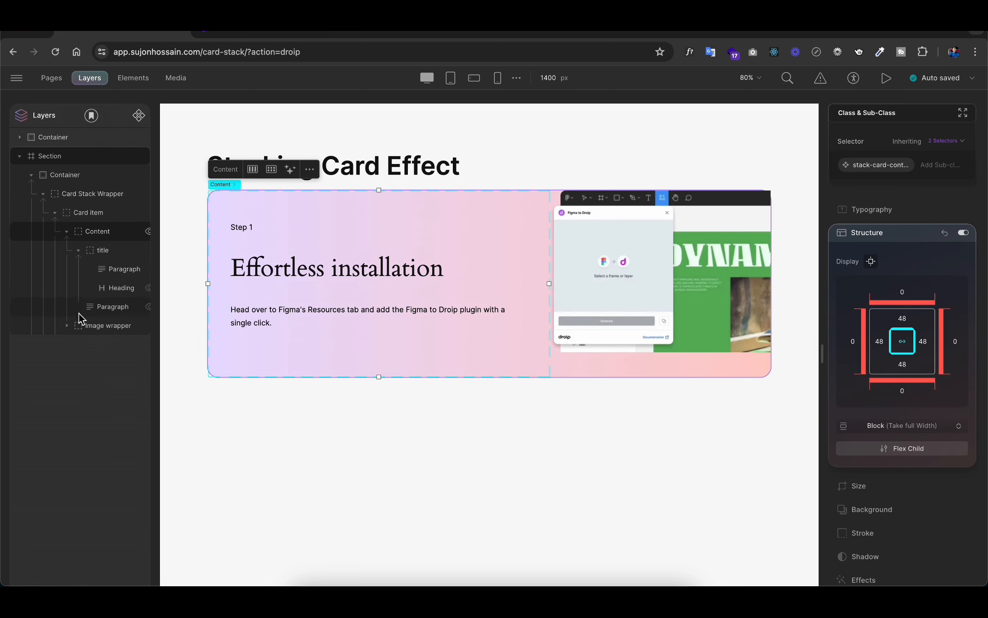
# Set the Image wrapper's top margin to Auto
pyautogui.click(80, 328)
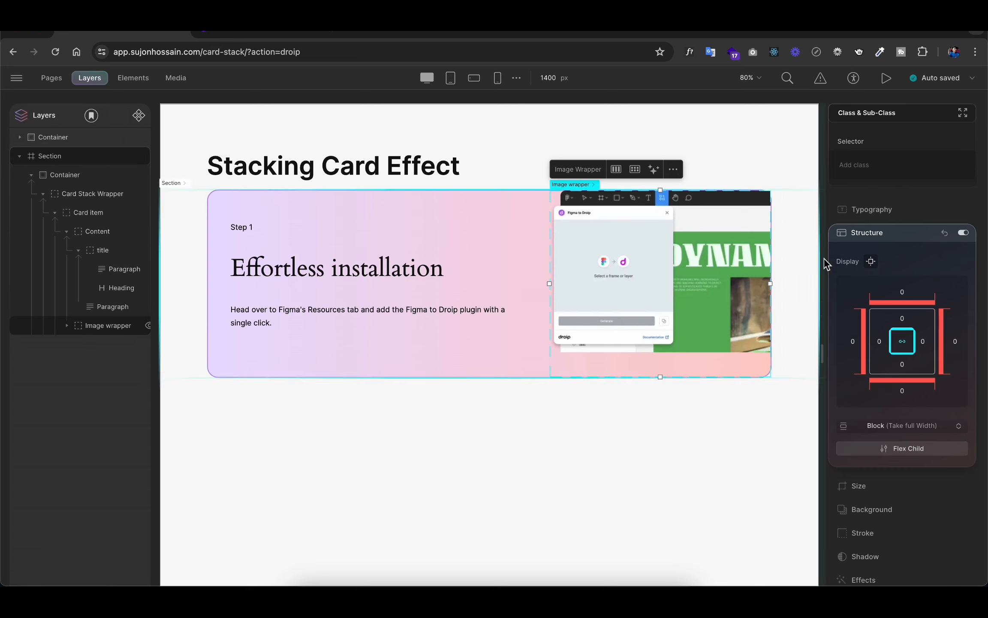
pyautogui.click(909, 301)
pyautogui.click(847, 353)
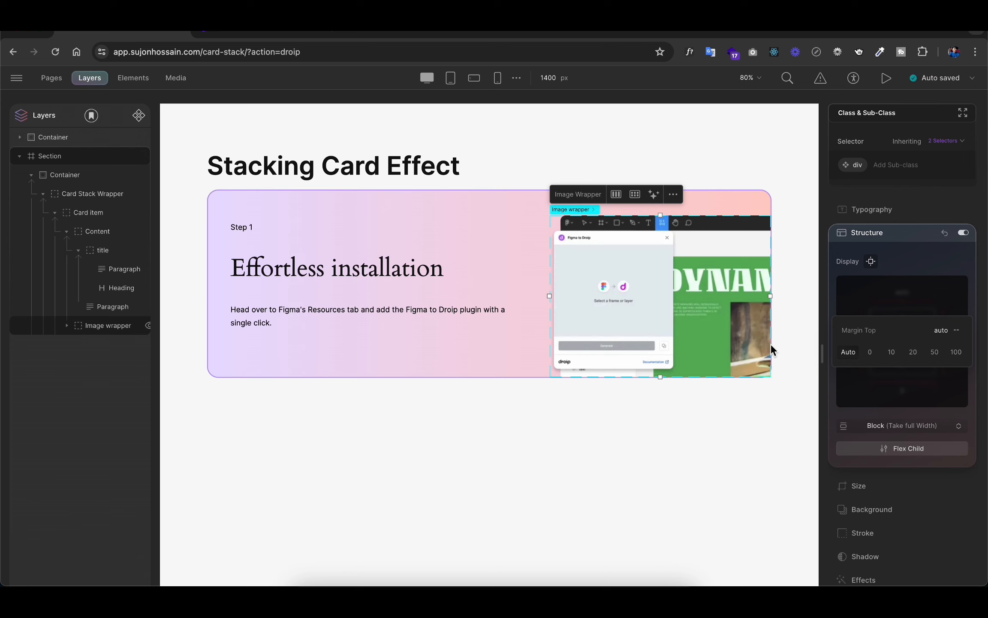
pyautogui.click(723, 430)
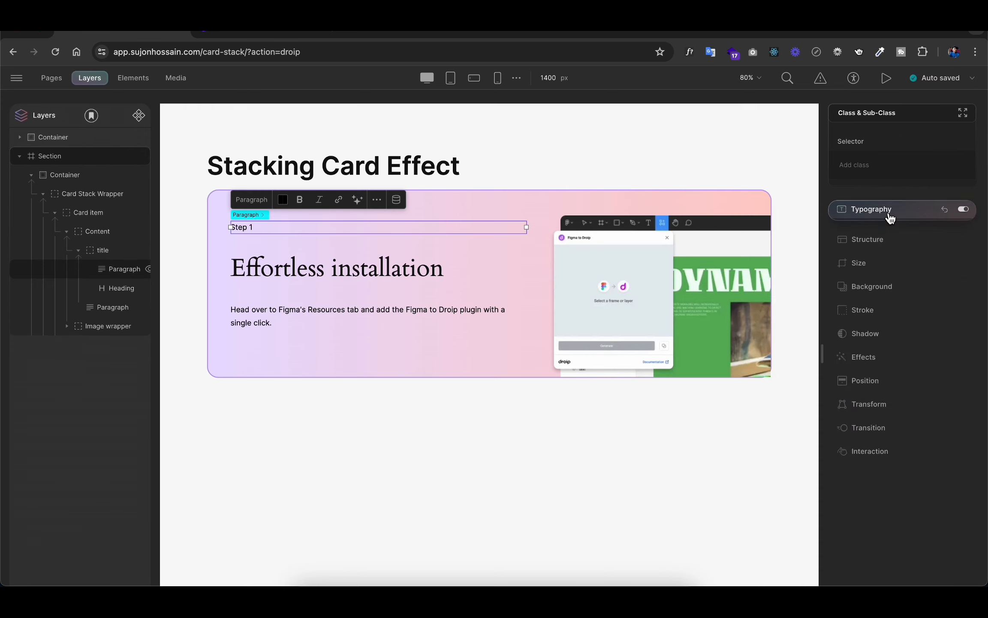
# Set the font of the Step 1 paragraph to Inter
pyautogui.click(891, 212)
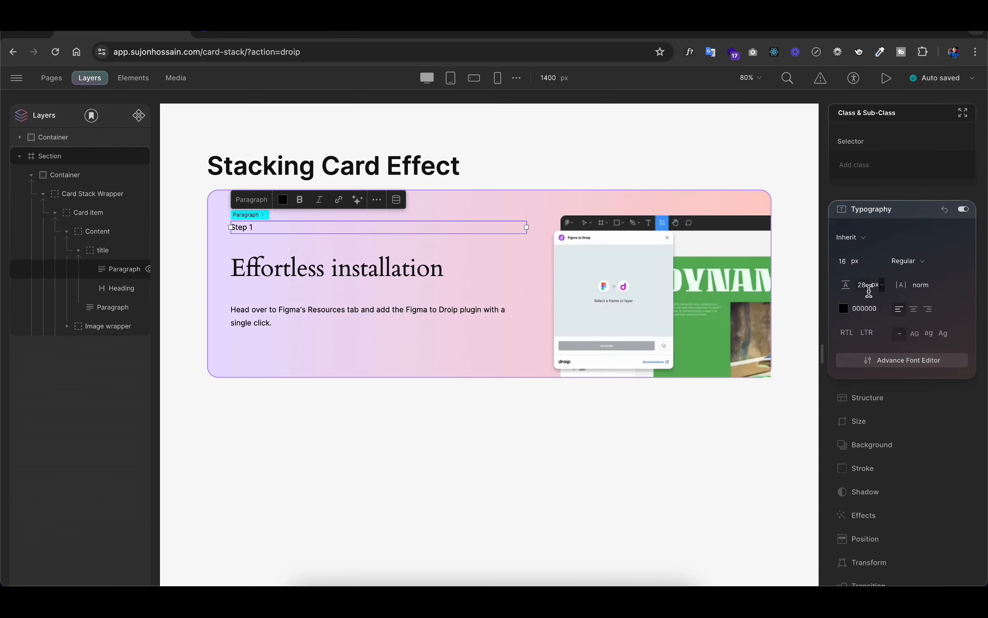
pyautogui.click(849, 312)
pyautogui.click(867, 259)
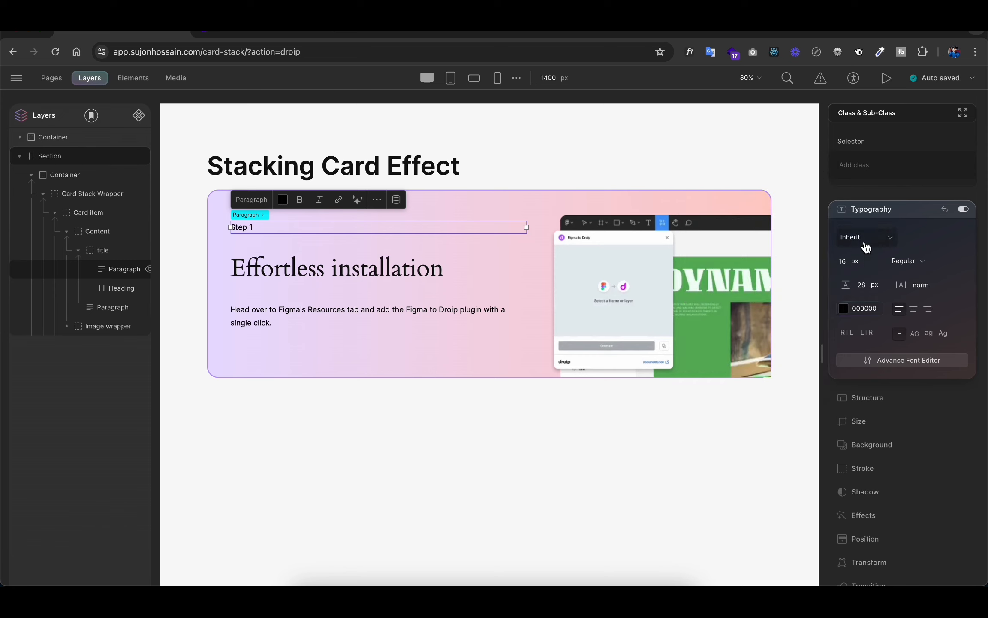
pyautogui.click(856, 239)
pyautogui.click(867, 280)
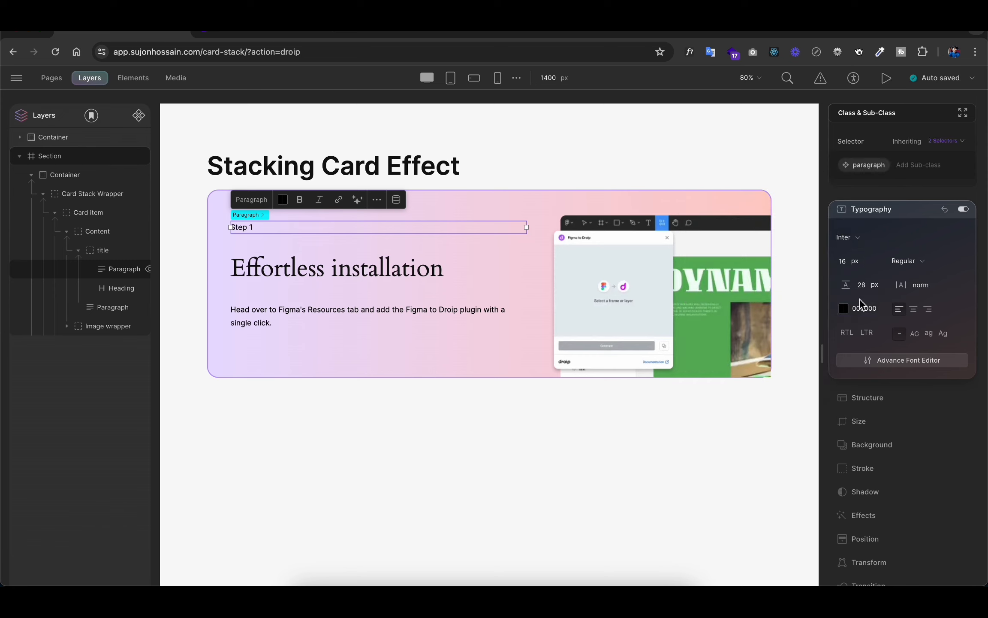
# Set the Step 1 paragraph's text colour to FF0A7C
pyautogui.click(844, 308)
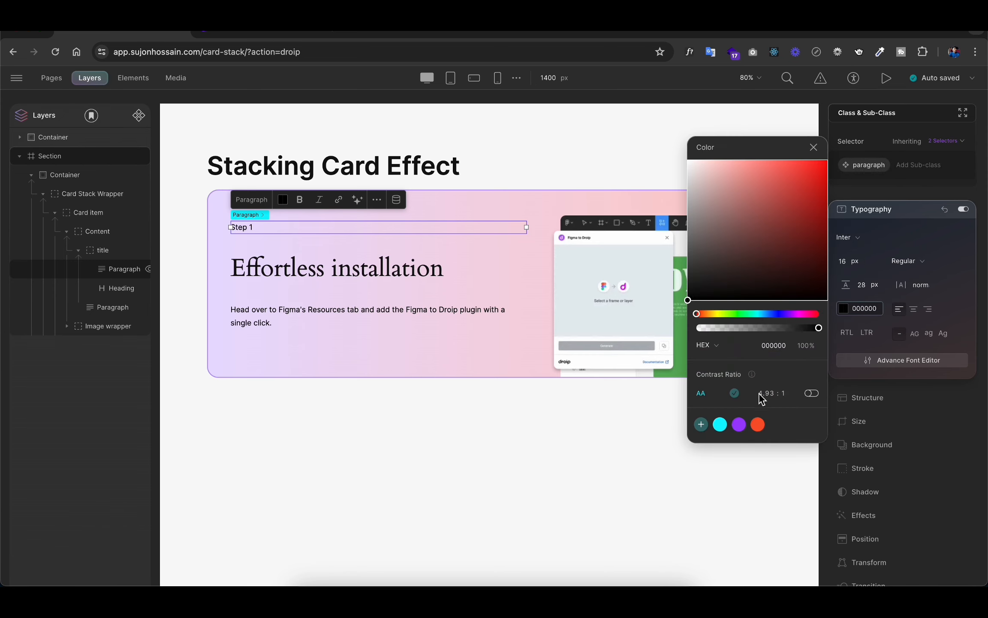
pyautogui.click(776, 346)
pyautogui.press('Return')
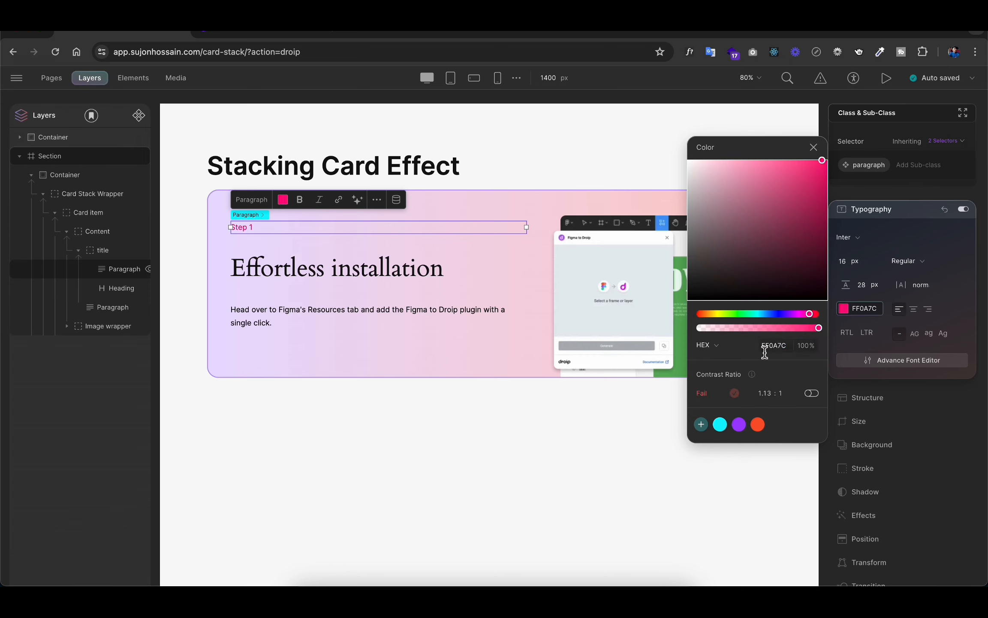
# Set the top and bottom margins of the "Effortless installation" heading to 0
pyautogui.click(291, 278)
pyautogui.click(288, 277)
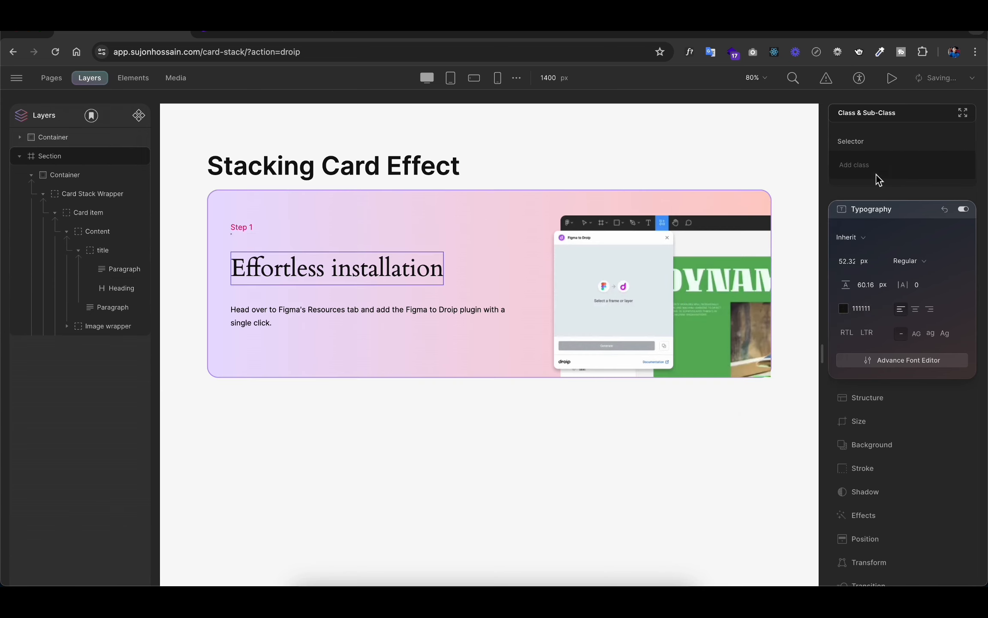
pyautogui.click(854, 209)
pyautogui.click(877, 235)
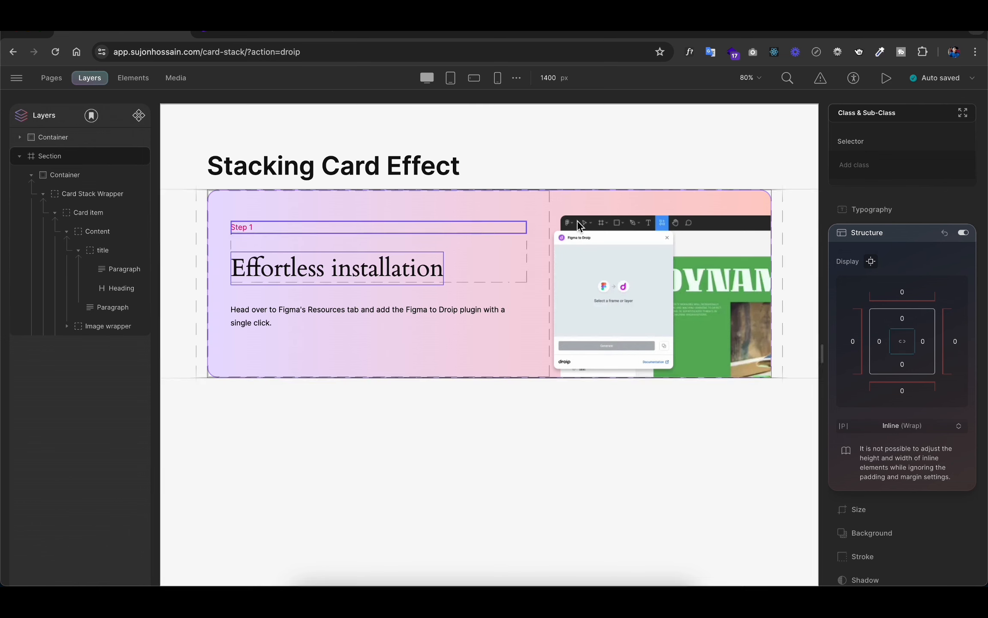
pyautogui.click(121, 287)
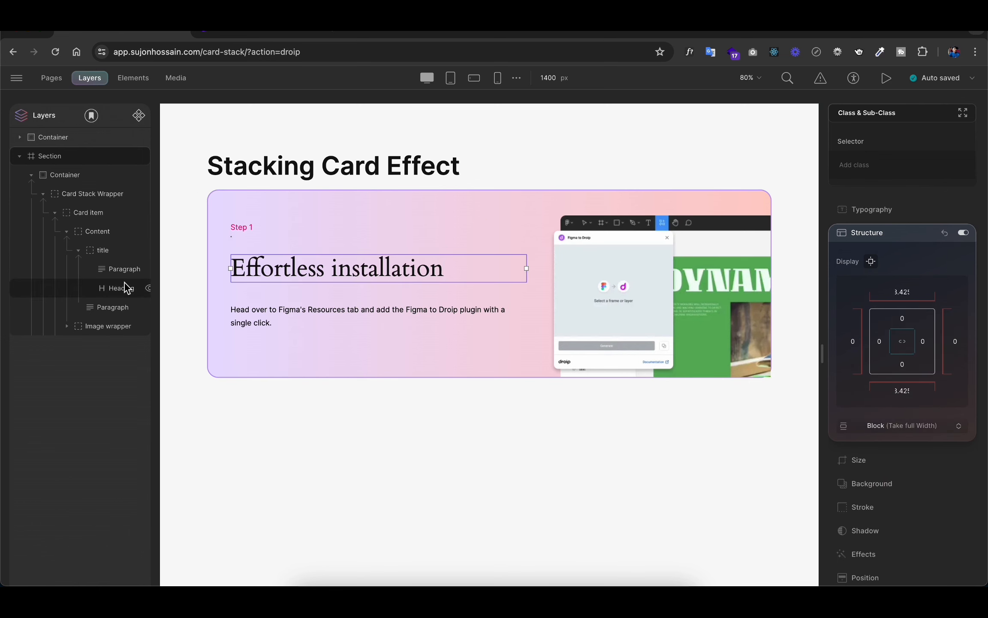
pyautogui.click(904, 293)
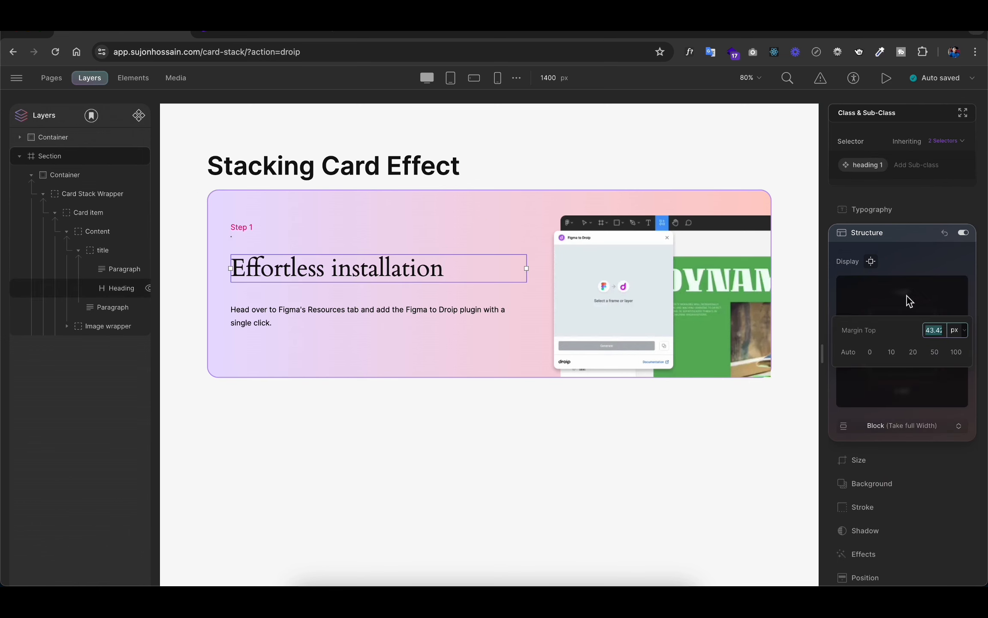
pyautogui.click(876, 359)
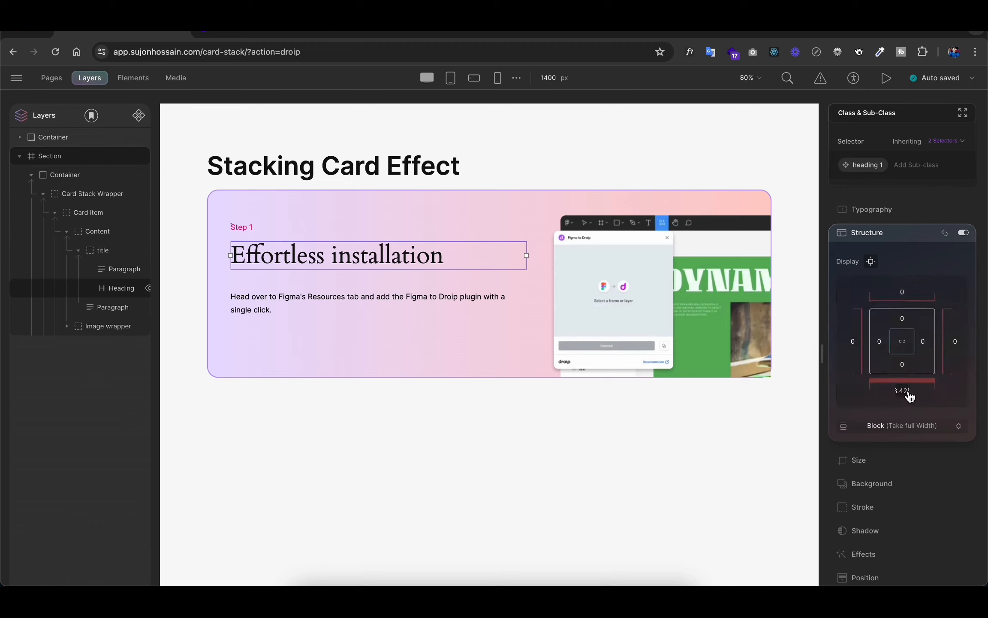
pyautogui.click(902, 399)
pyautogui.click(870, 352)
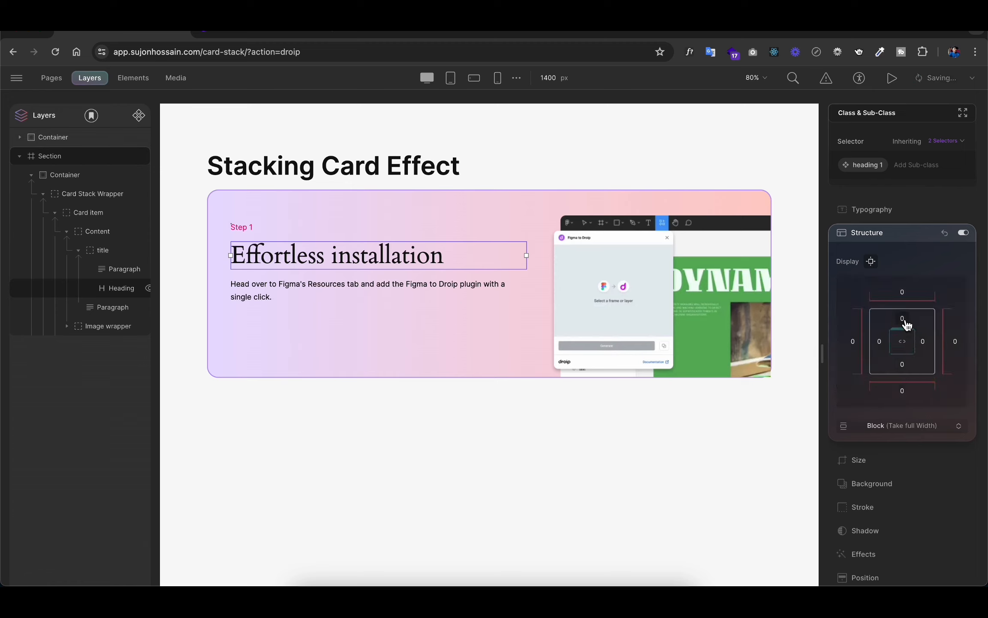
# Set the "Effortless installation" heading's font to Inter with Medium weight
pyautogui.click(870, 211)
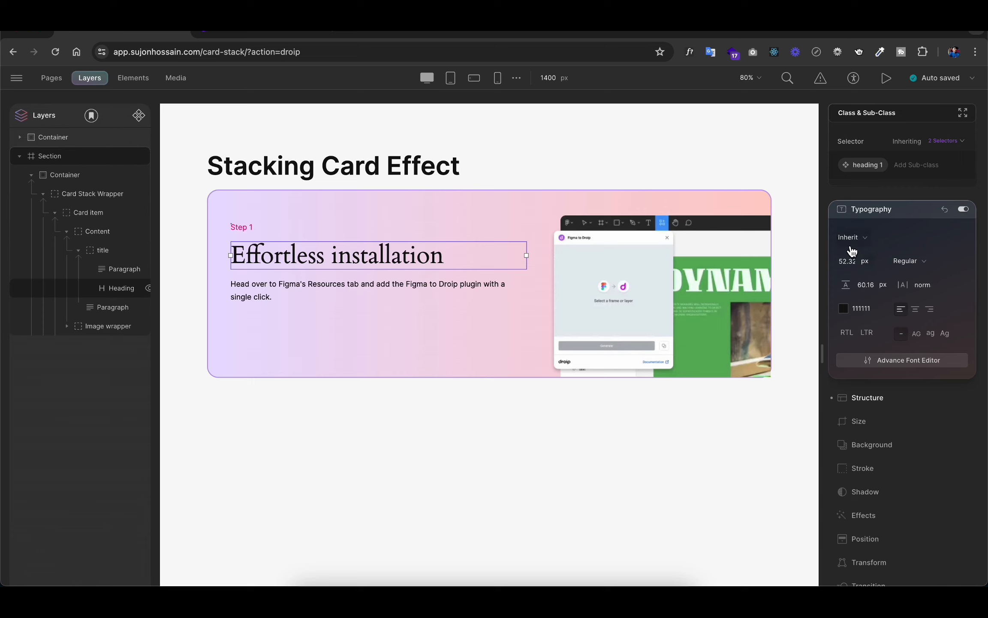
pyautogui.click(857, 239)
pyautogui.click(861, 281)
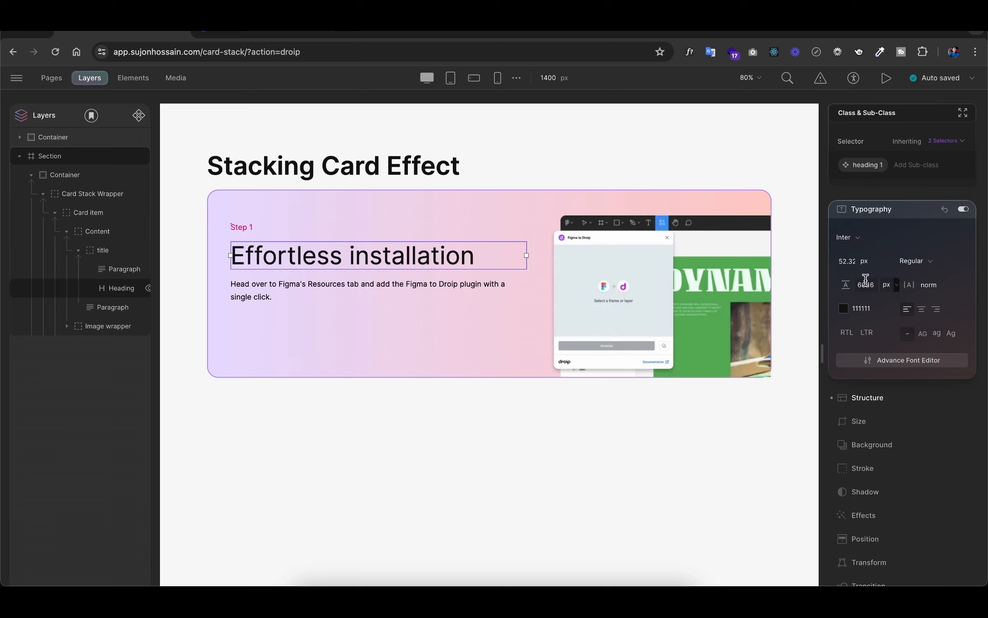
pyautogui.click(909, 262)
pyautogui.click(929, 281)
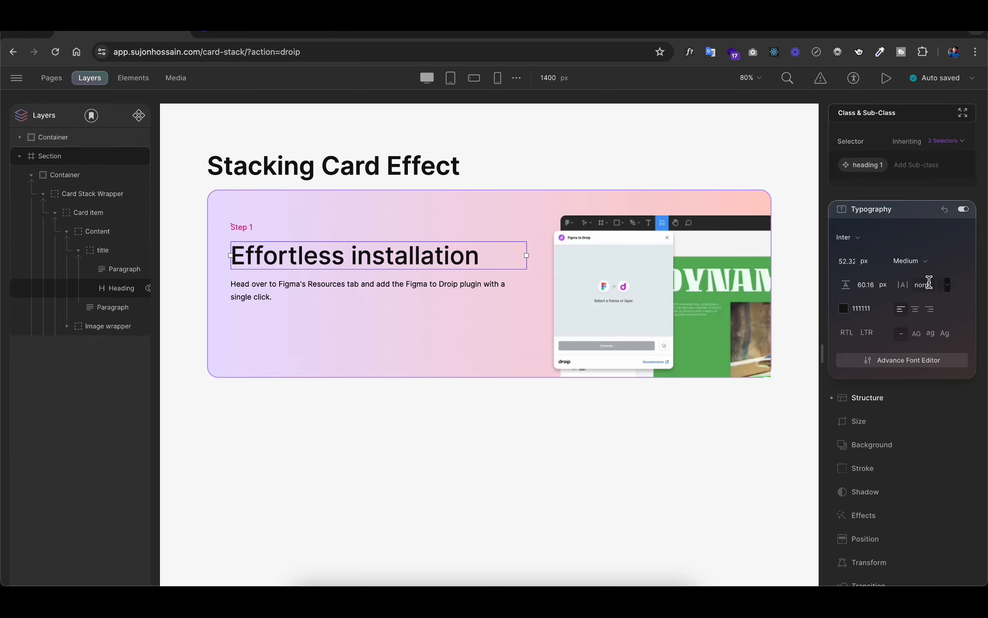
# Set the font size of the "Effortless installation" heading to 48 px
pyautogui.click(847, 261)
pyautogui.write('48')
pyautogui.press('Return')
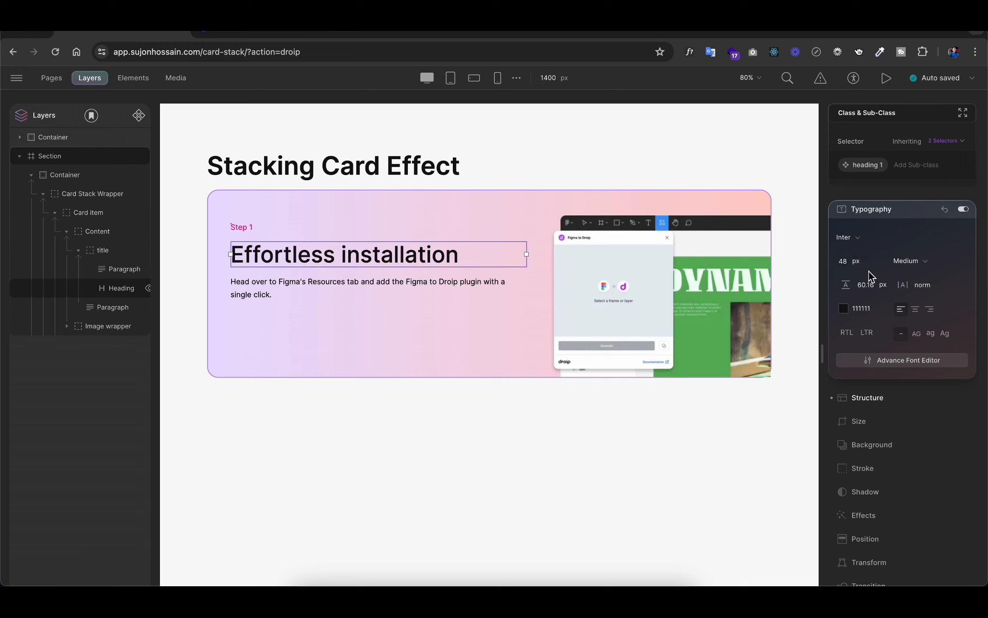
# Set the heading's text colour to 000000 and its line height to 60 px
pyautogui.click(843, 308)
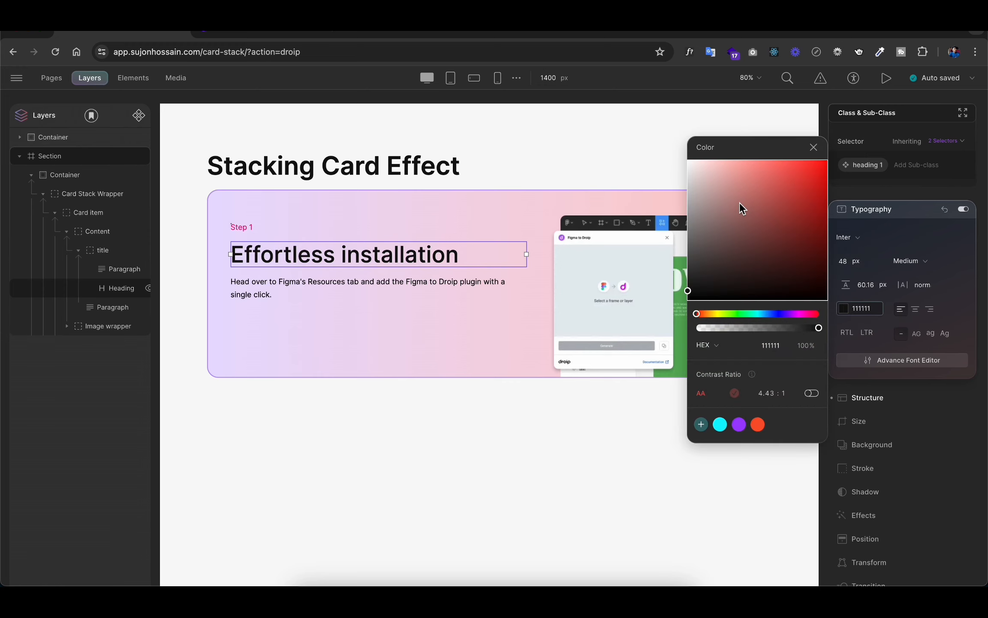
pyautogui.click(736, 203)
pyautogui.moveTo(720, 199); pyautogui.dragTo(582, 416)
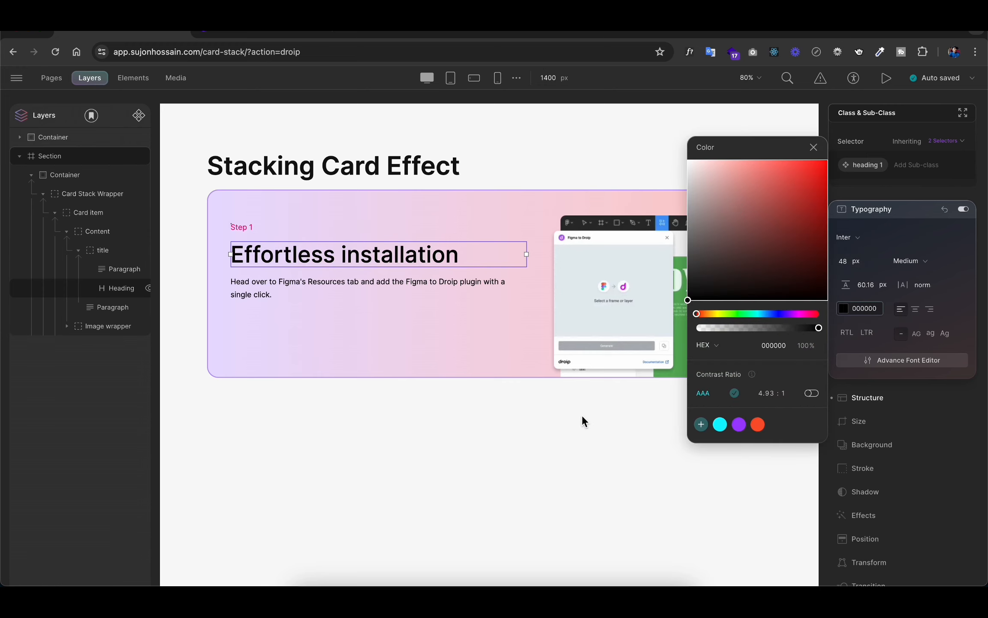
pyautogui.click(912, 272)
pyautogui.click(866, 285)
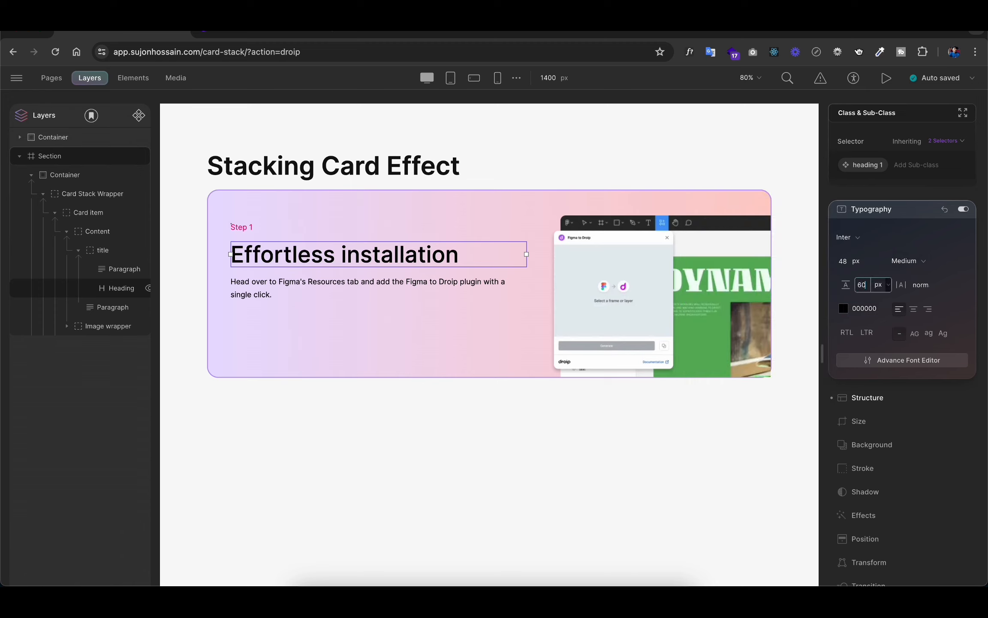
pyautogui.press('Return')
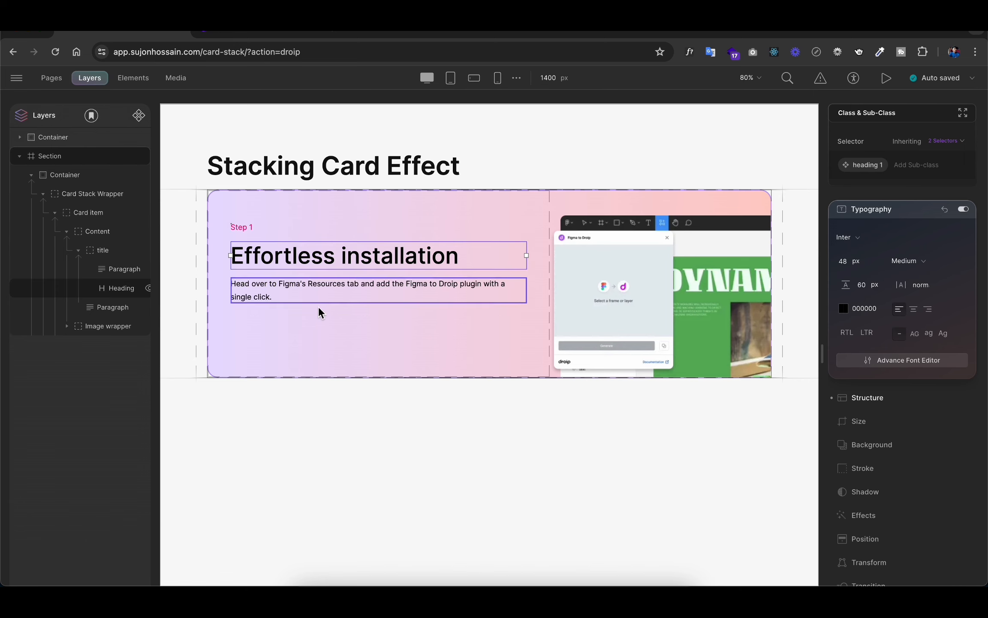
# Change the card's Content block from Block to a Flex (one directional) layout
pyautogui.click(87, 254)
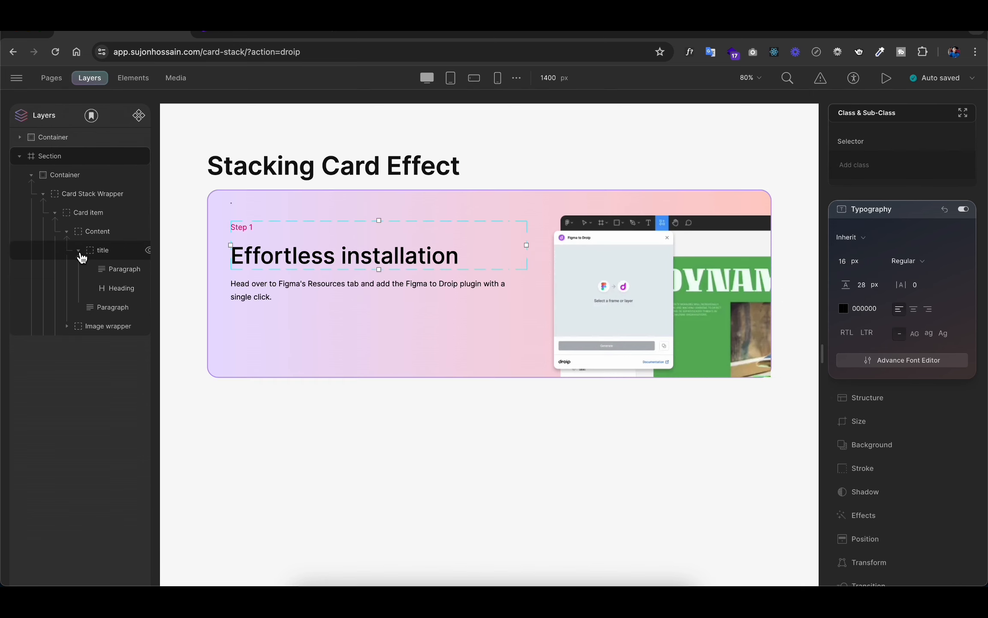
pyautogui.click(80, 253)
pyautogui.click(103, 234)
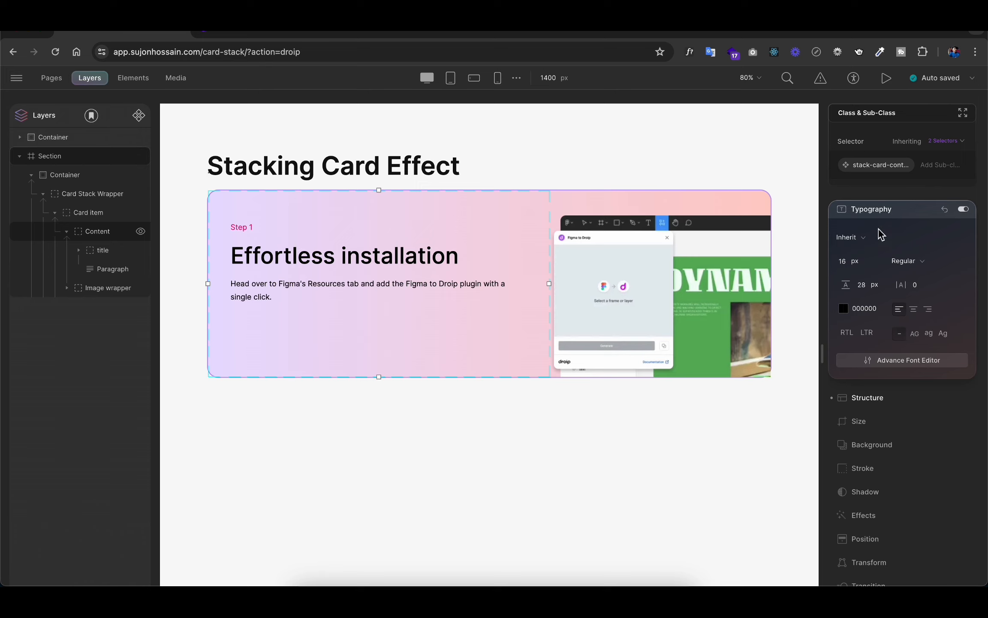
pyautogui.click(874, 211)
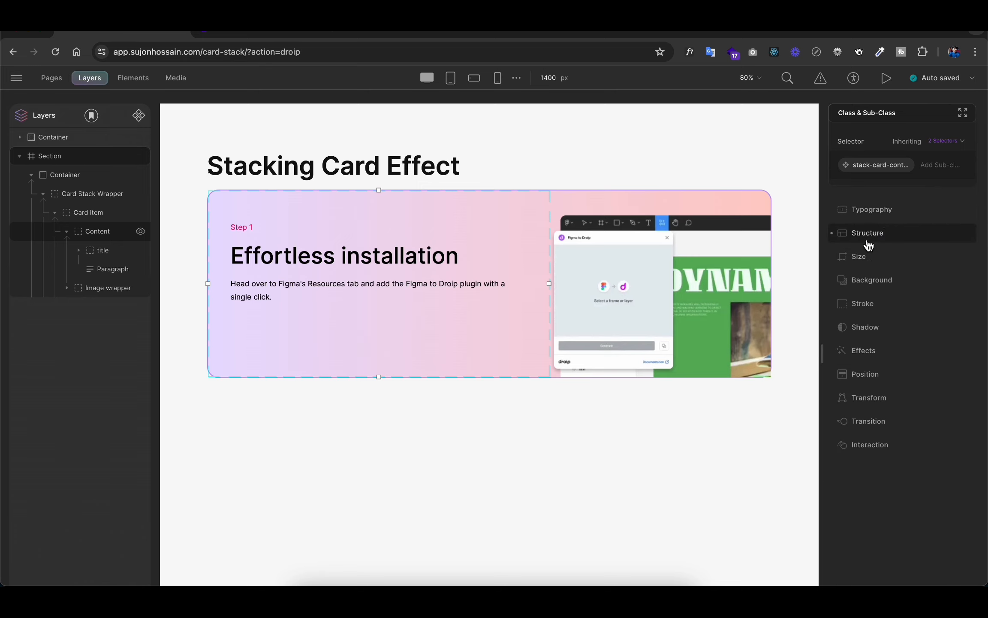
pyautogui.click(867, 241)
pyautogui.scroll(-2, 897, 379)
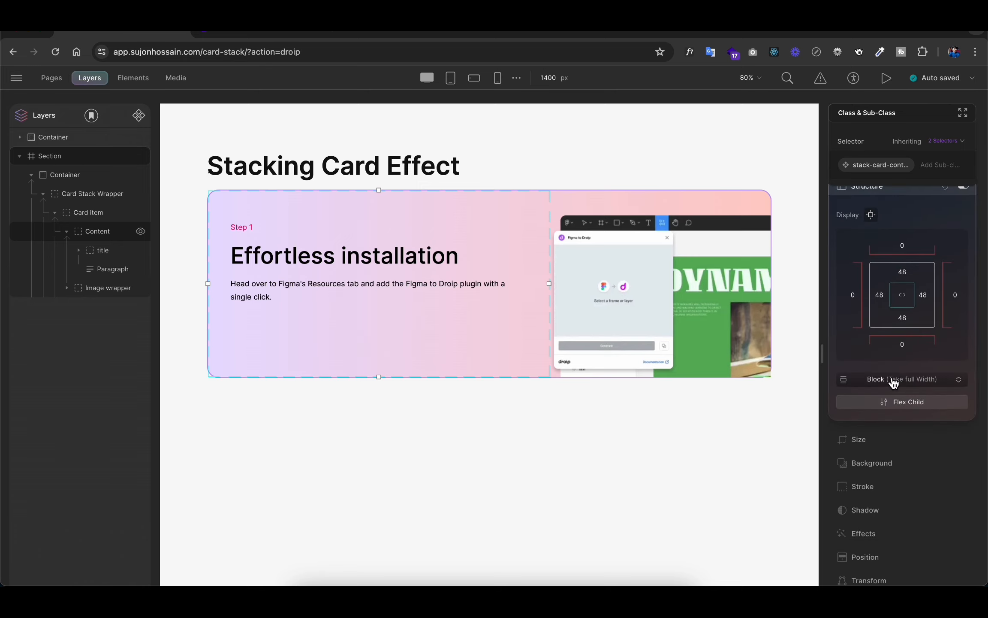
pyautogui.click(894, 383)
pyautogui.click(879, 465)
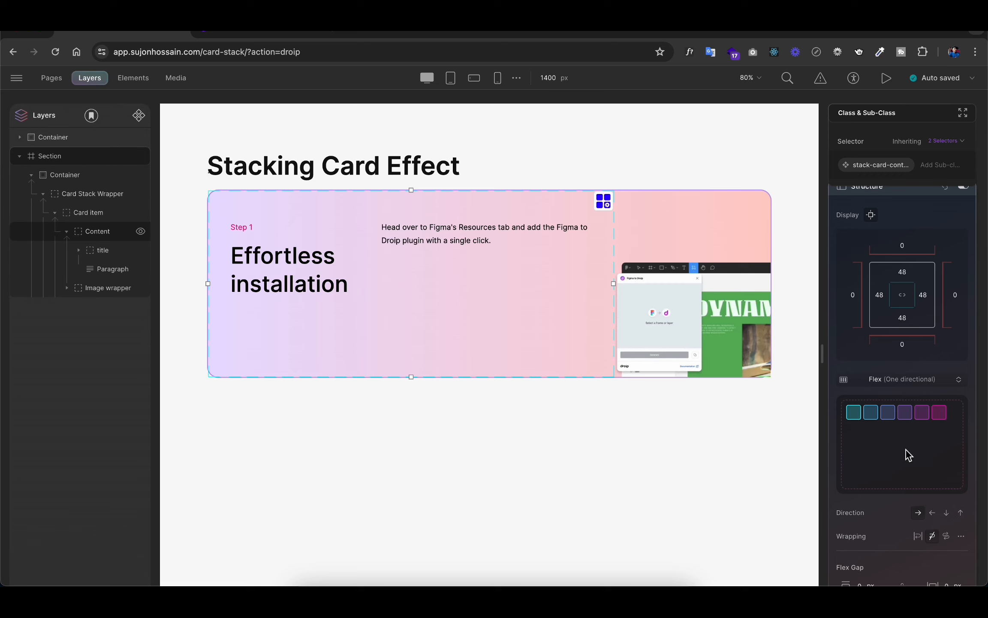
# Set the Content block's flex direction to Column and justify its children with space between
pyautogui.scroll(-3, 894, 469)
pyautogui.click(947, 437)
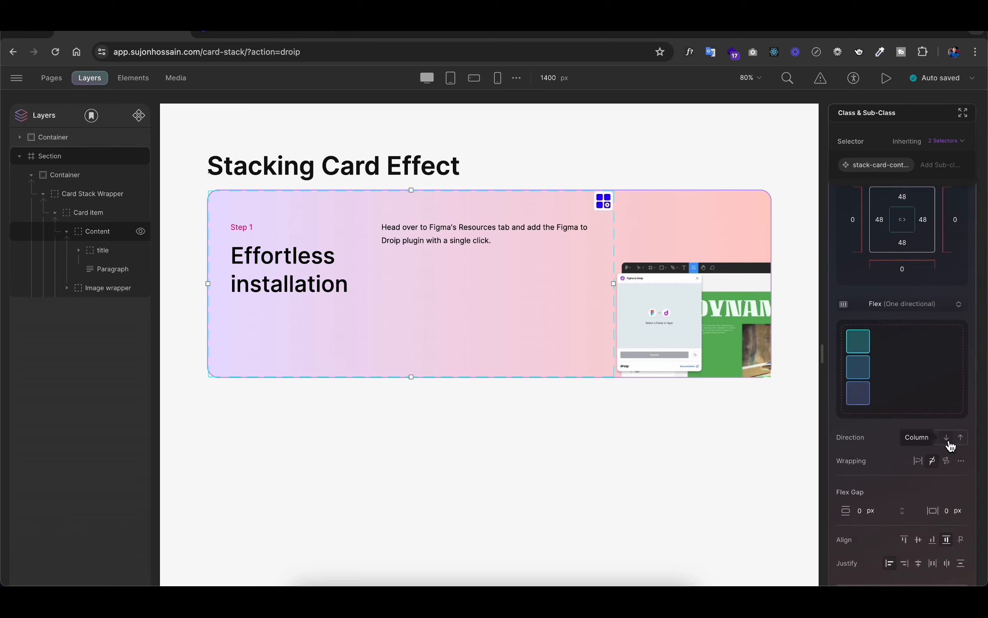
pyautogui.scroll(-4, 950, 446)
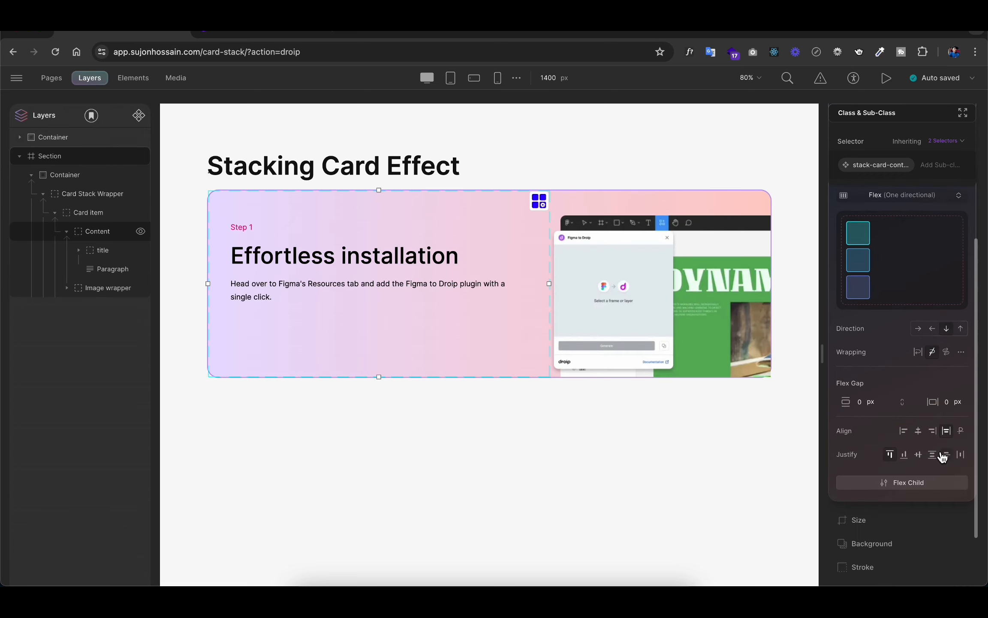
pyautogui.click(934, 456)
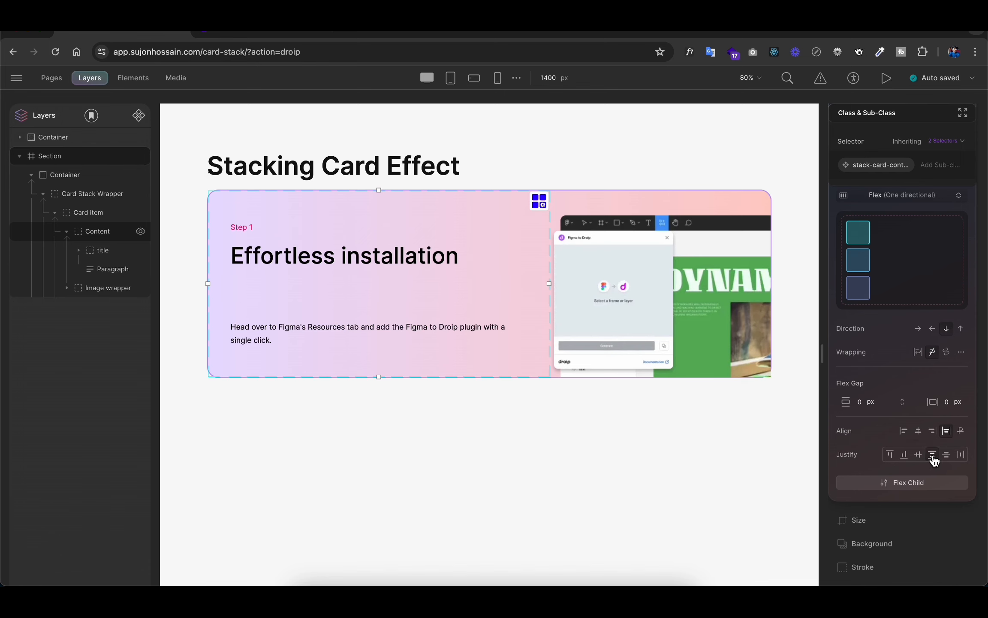
# Duplicate the Card item twice inside the Card Stack Wrapper
pyautogui.click(62, 213)
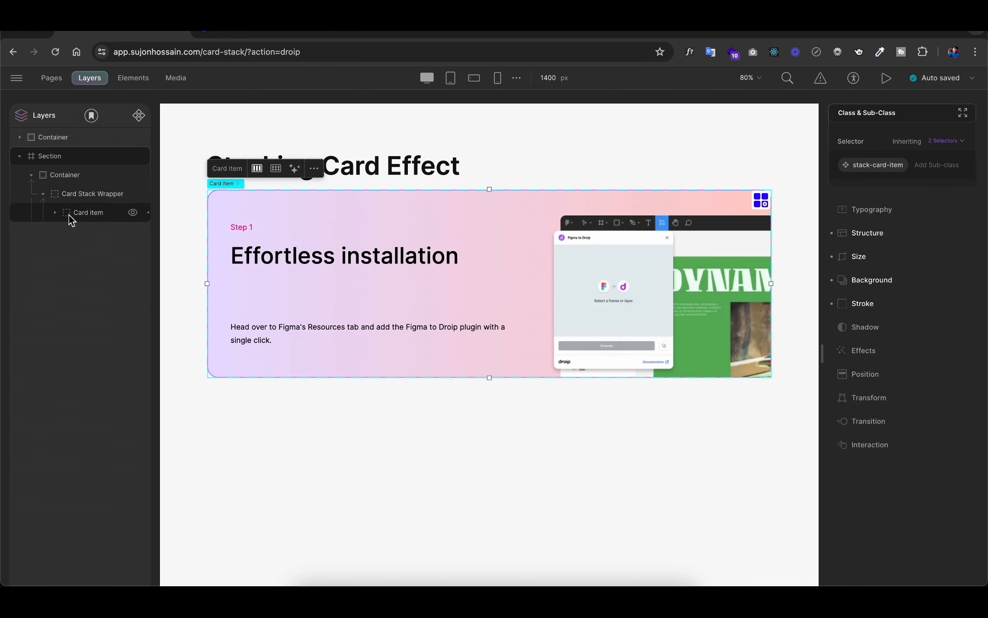
pyautogui.press('super+d')
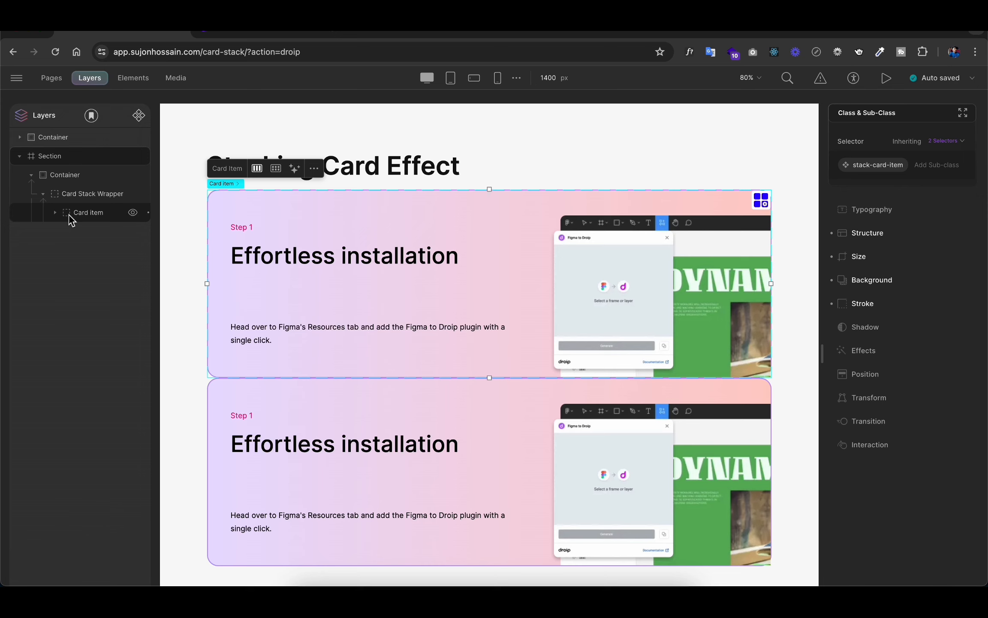
pyautogui.press('super+d')
# Switch to the Figma design and copy the second card's heading text "Copy your design"
pyautogui.scroll(-3, 376, 346)
pyautogui.click(377, 346)
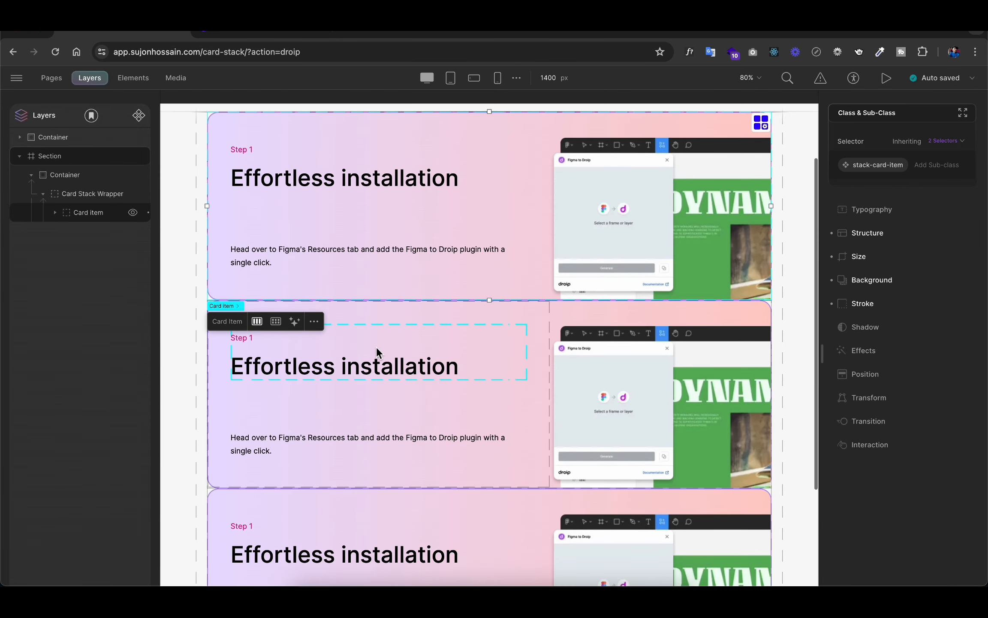
pyautogui.scroll(-2, 435, 230)
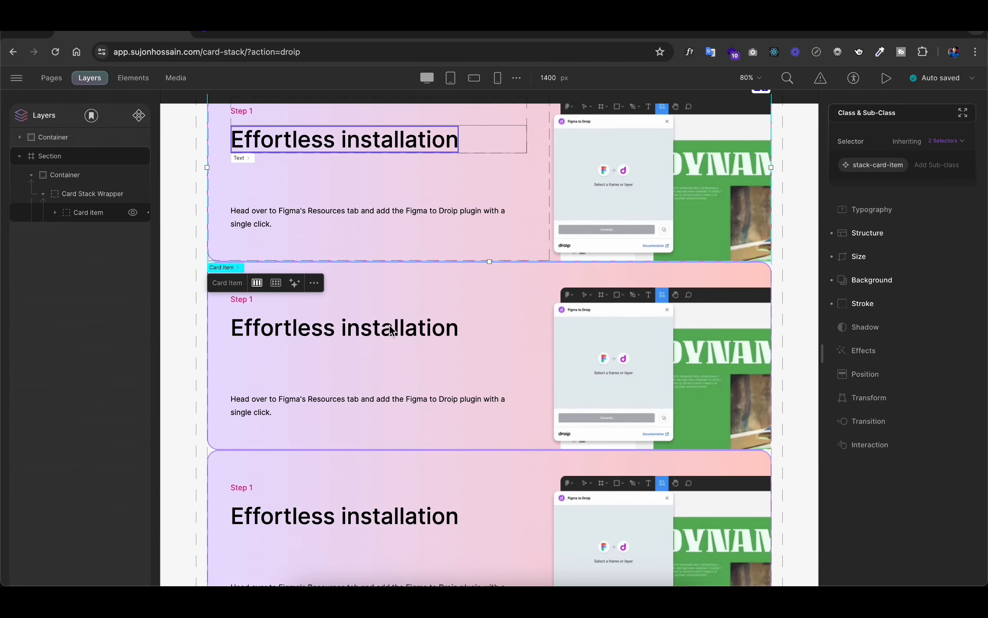
pyautogui.click(373, 600)
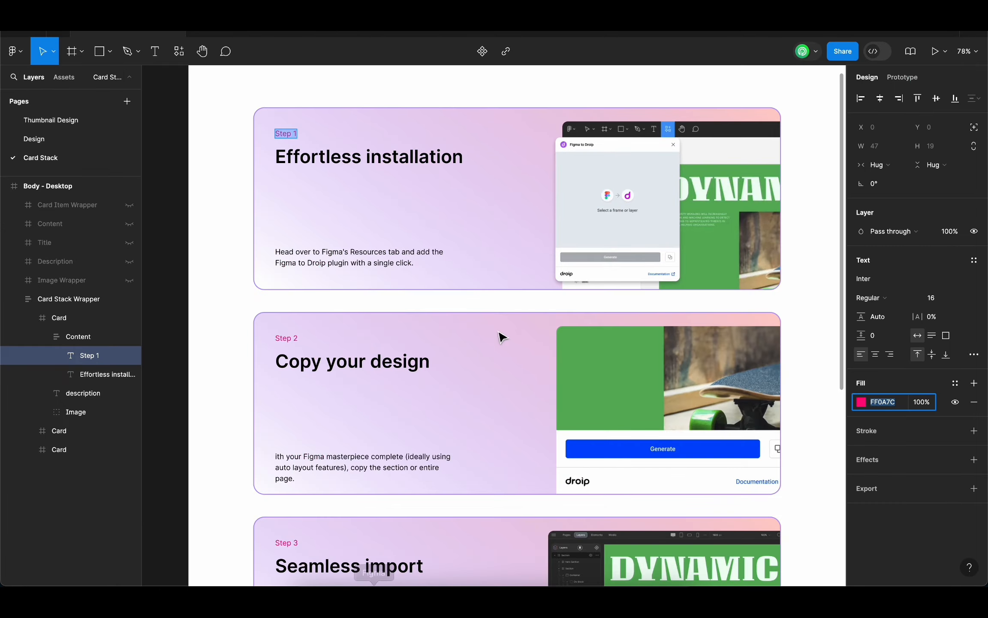
pyautogui.tripleClick(372, 366)
pyautogui.hotkey('ctrl', 'c')
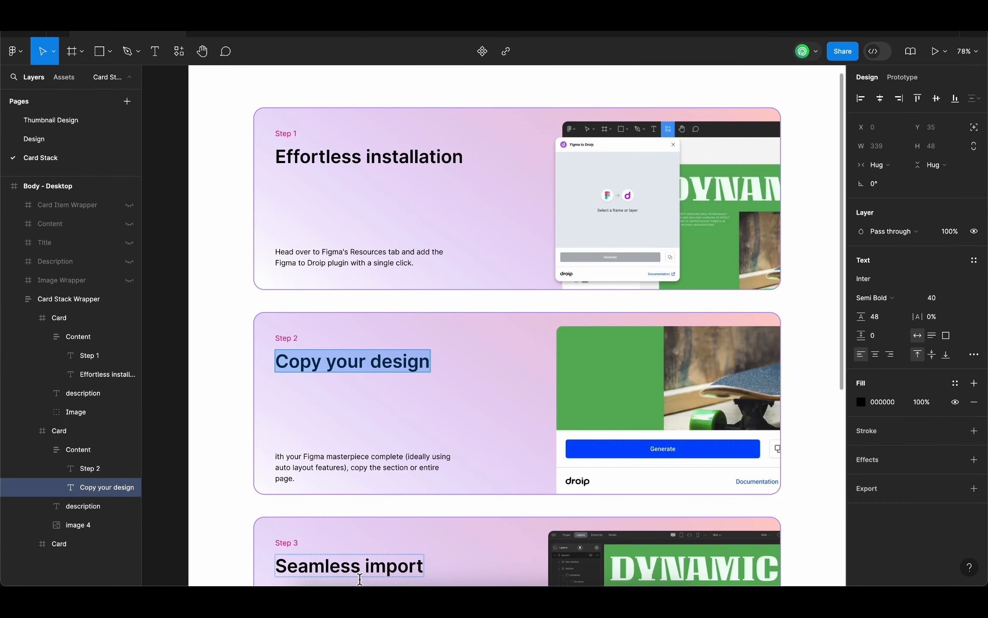
# Return to Droip and replace the second card's heading with the copied text "Copy your design"
pyautogui.click(348, 599)
pyautogui.doubleClick(332, 327)
pyautogui.tripleClick(337, 328)
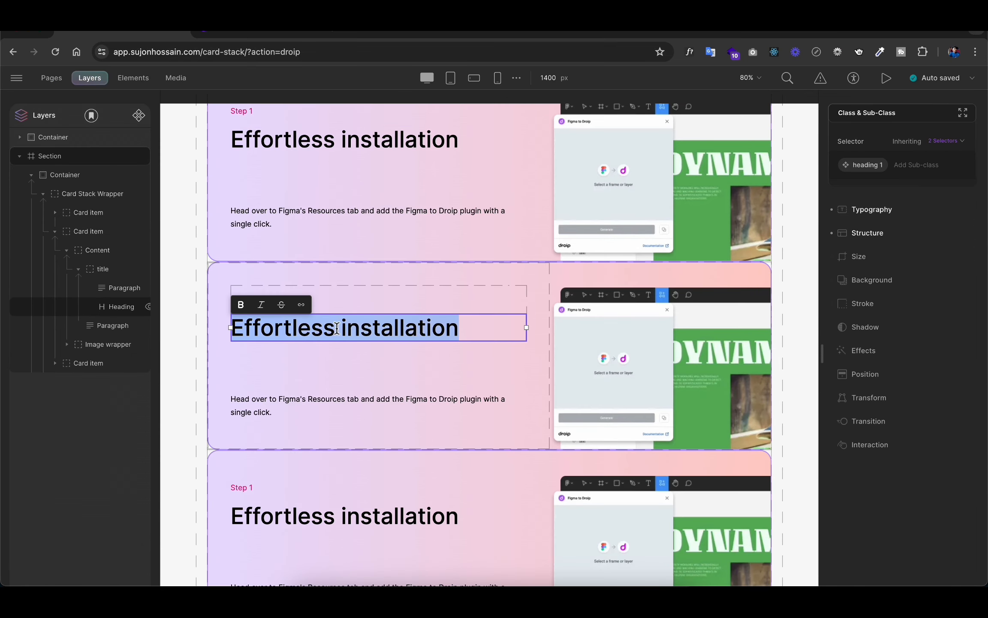
pyautogui.hotkey('ctrl', 'v')
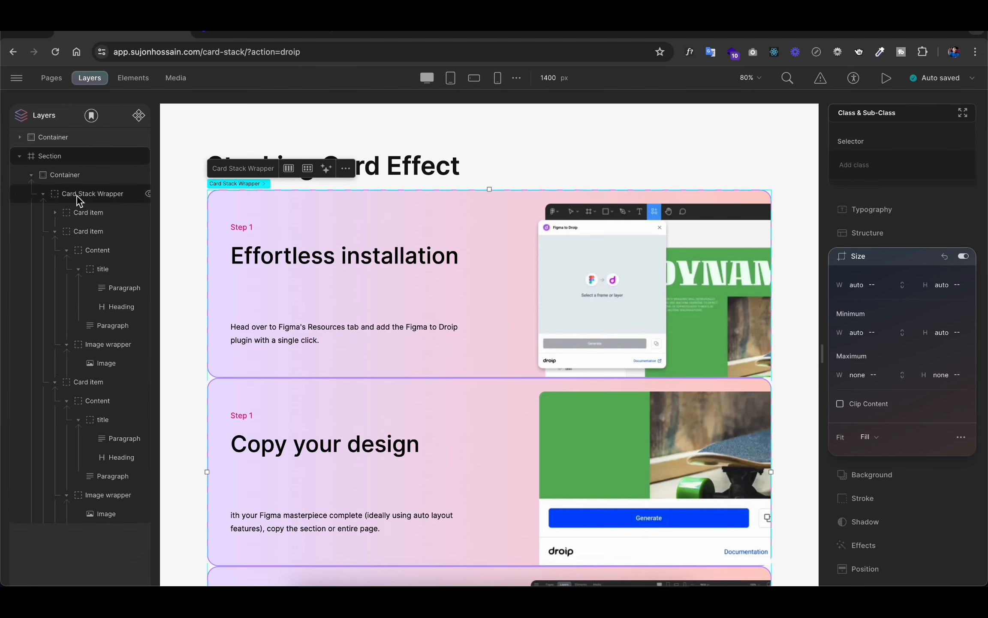
# Change the Card Stack Wrapper to a Flex layout with its direction set to Column
pyautogui.click(861, 258)
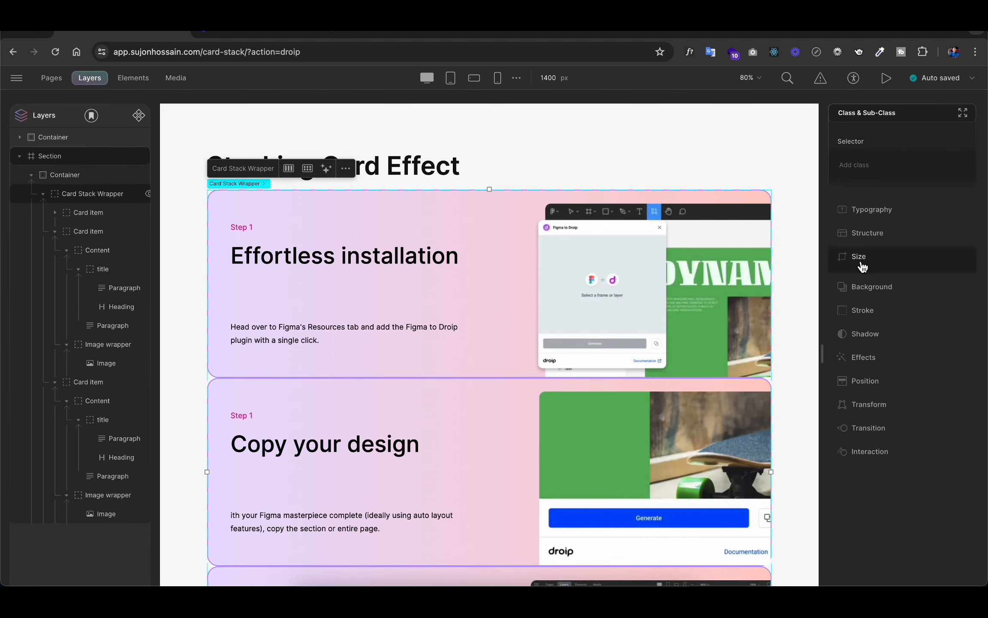
pyautogui.click(890, 230)
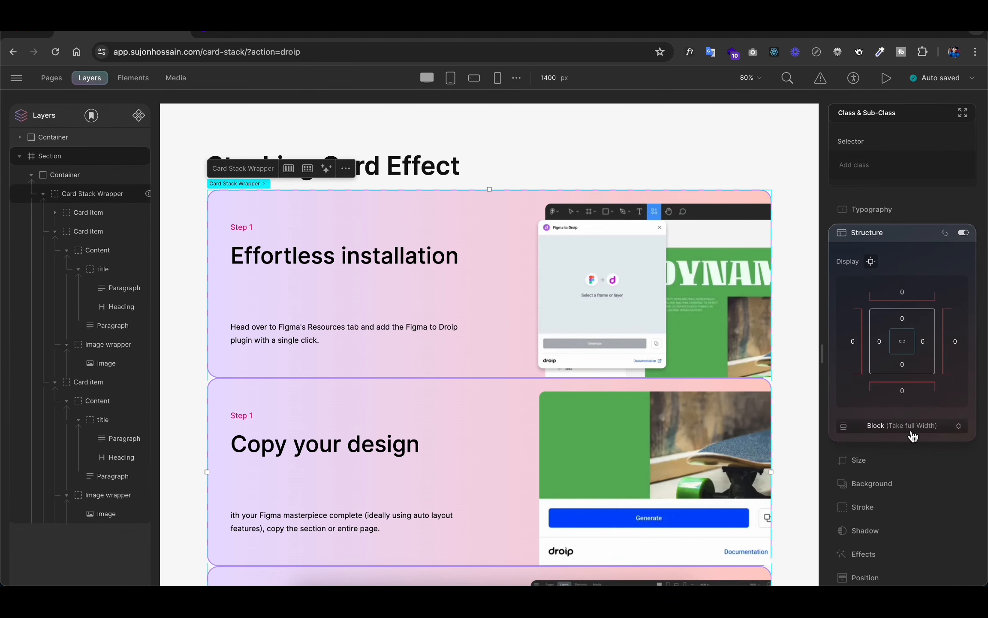
pyautogui.click(912, 435)
pyautogui.click(902, 506)
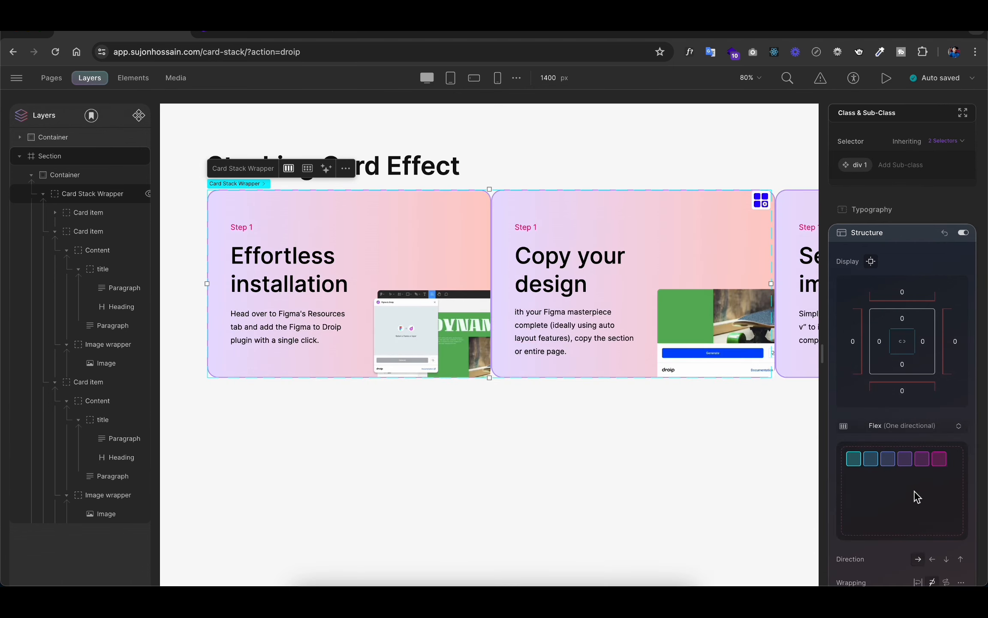
pyautogui.scroll(-2, 914, 496)
pyautogui.click(946, 472)
pyautogui.click(933, 472)
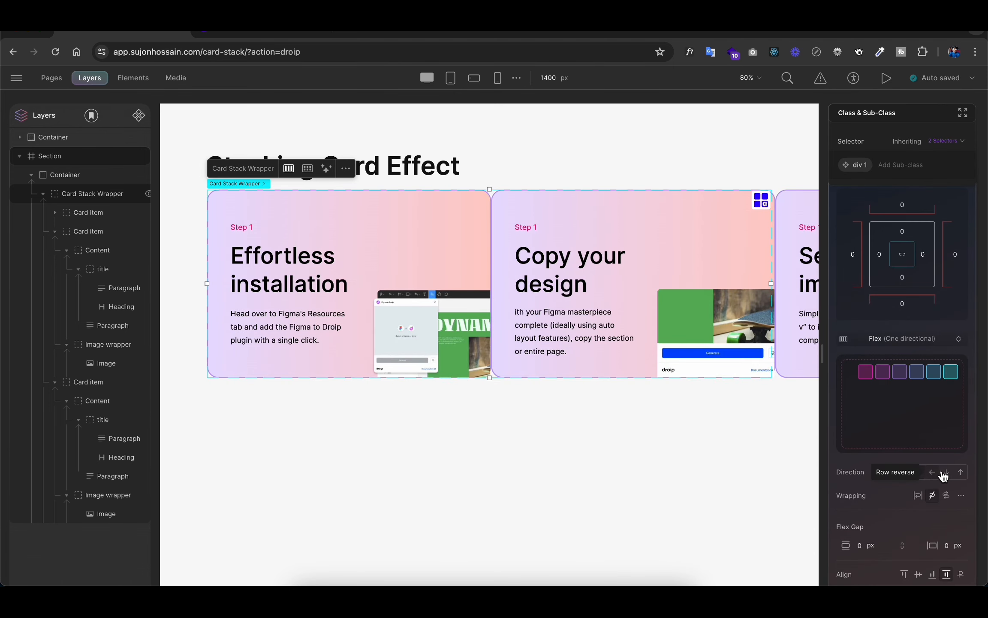
pyautogui.click(945, 473)
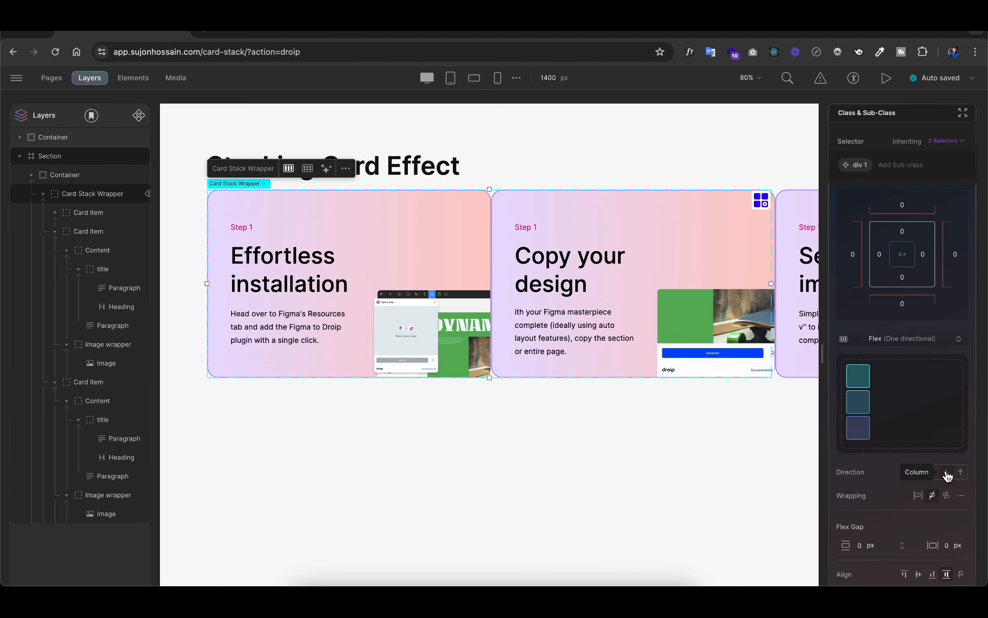
# Set the Card Stack Wrapper's vertical flex gap to 48 px
pyautogui.scroll(-3, 946, 473)
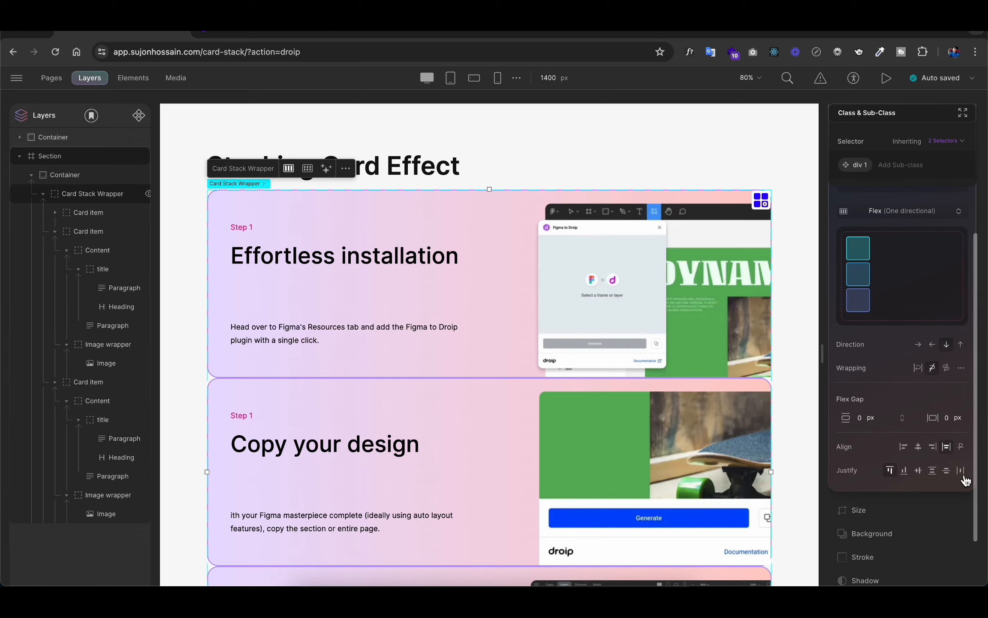
pyautogui.click(866, 418)
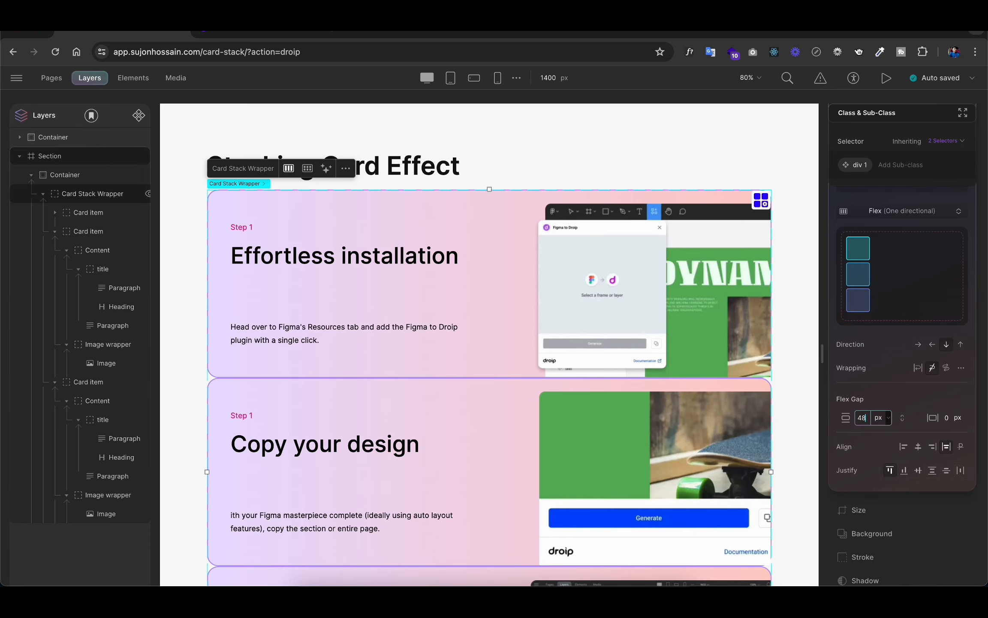
pyautogui.press('Return')
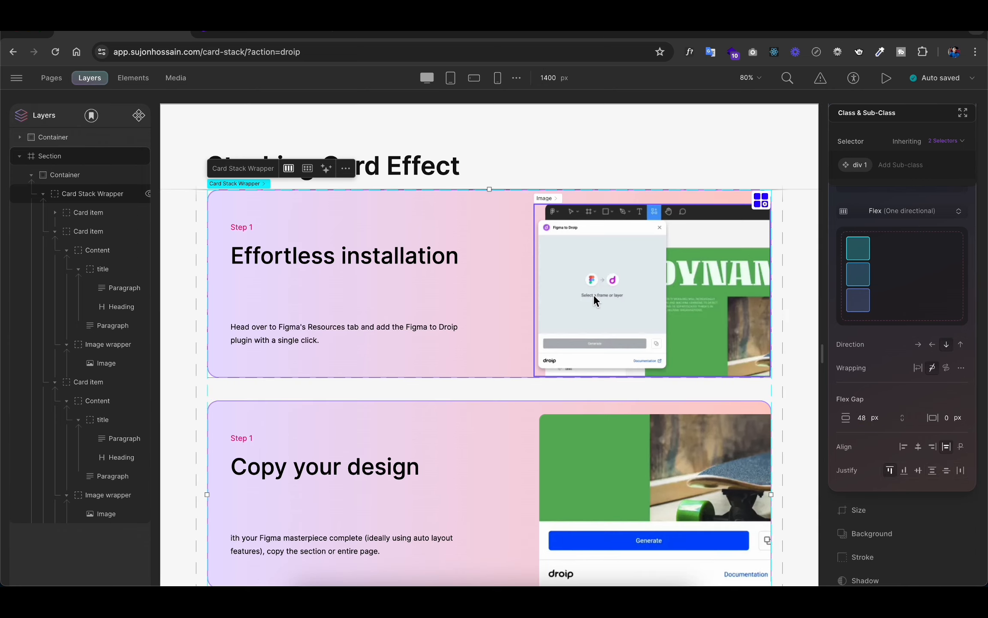
# Open the page preview and examine the spacing and scrolling of the three stacked cards
pyautogui.click(889, 82)
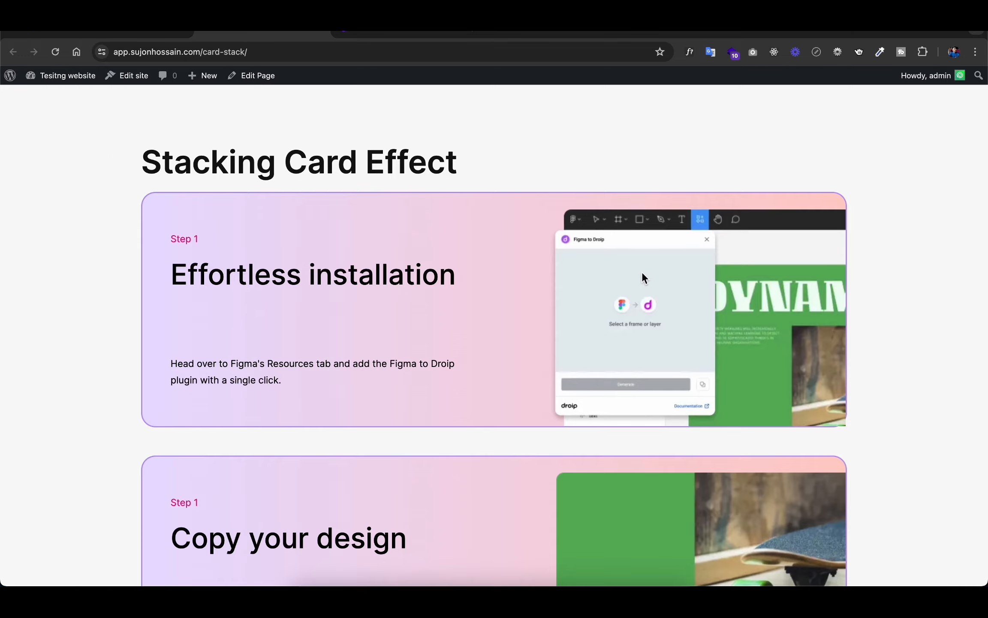
pyautogui.scroll(-2, 642, 273)
pyautogui.scroll(2, 642, 274)
pyautogui.scroll(-8, 642, 272)
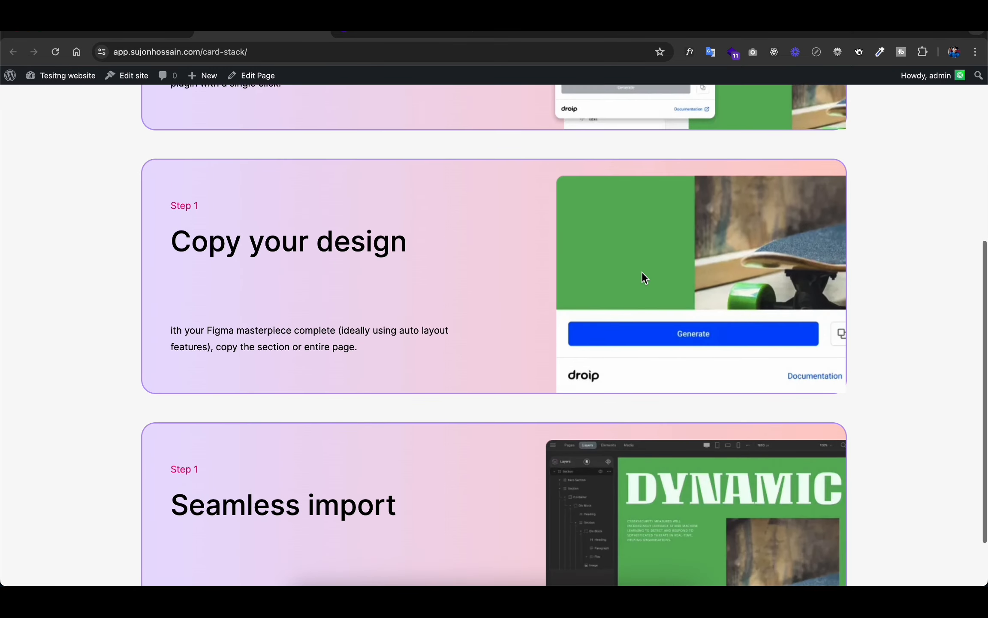
pyautogui.scroll(8, 641, 272)
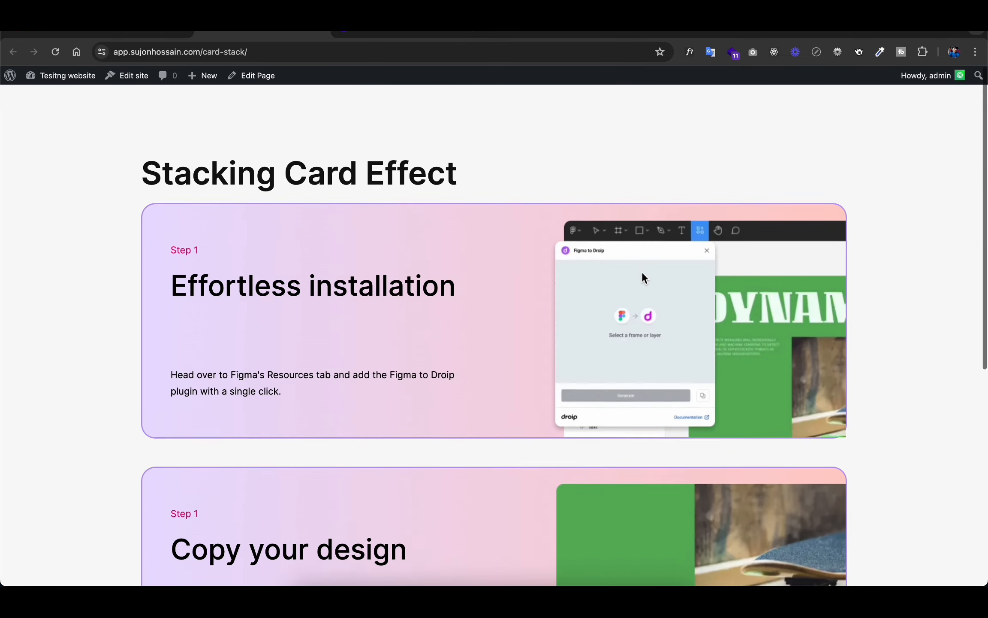
pyautogui.scroll(-8, 642, 272)
pyautogui.scroll(6, 642, 275)
pyautogui.scroll(-6, 643, 274)
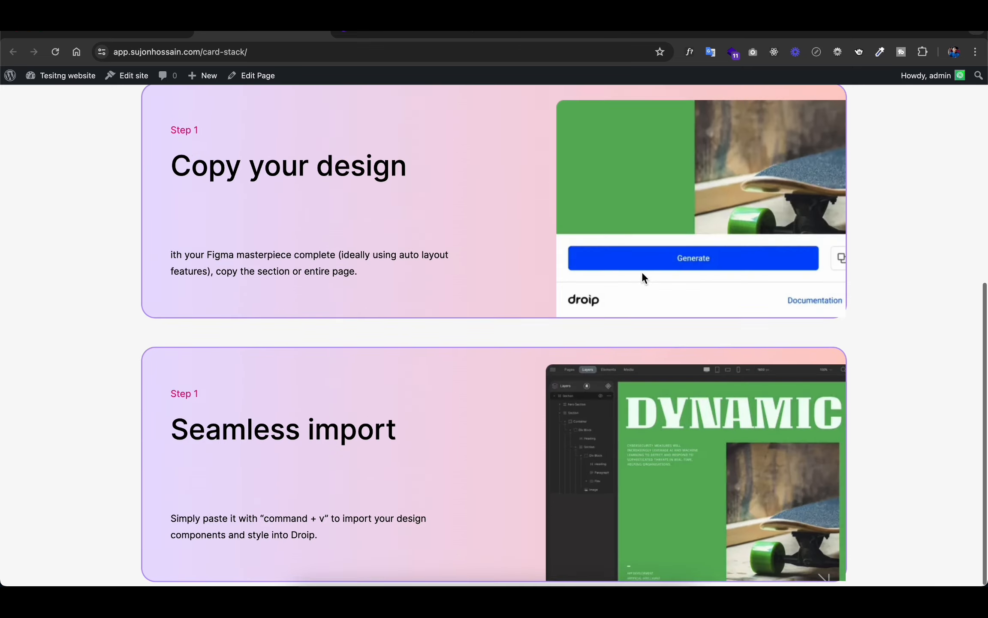
pyautogui.scroll(8, 642, 274)
pyautogui.scroll(-4, 642, 275)
pyautogui.scroll(5, 642, 272)
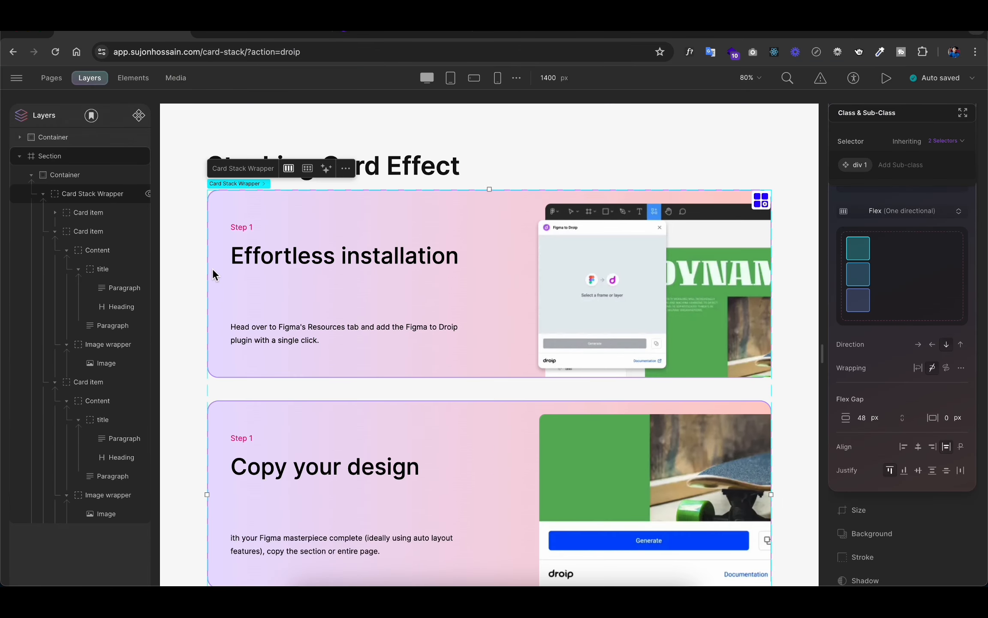
# Return to the Droip editor and set the page body's height to 4000 px
pyautogui.click(185, 156)
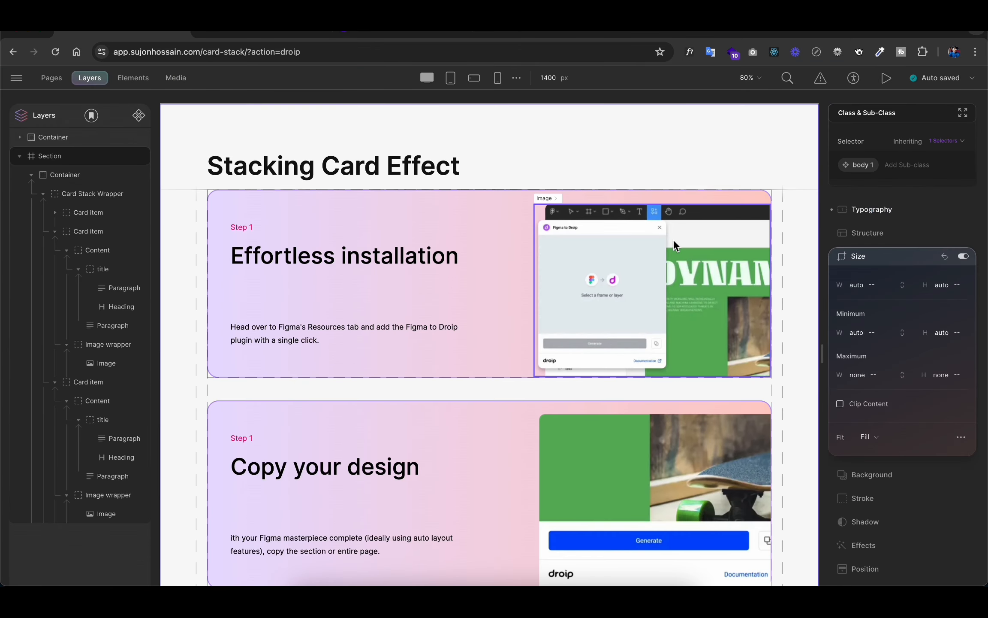
pyautogui.click(934, 283)
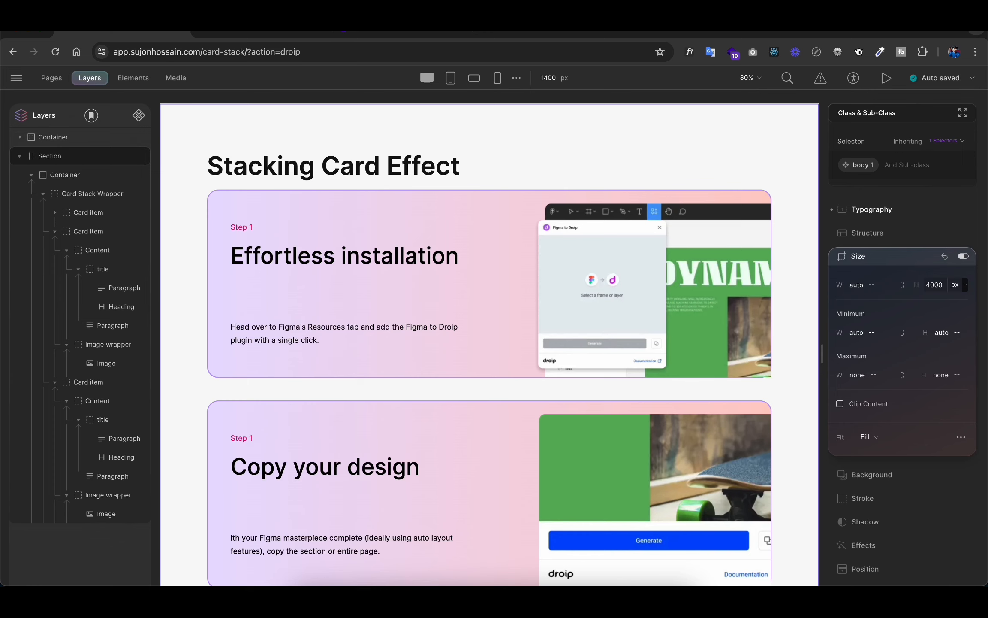
pyautogui.press('Return')
# Switch to the page preview, reload it and check how the cards scroll on the taller page
pyautogui.click(254, 35)
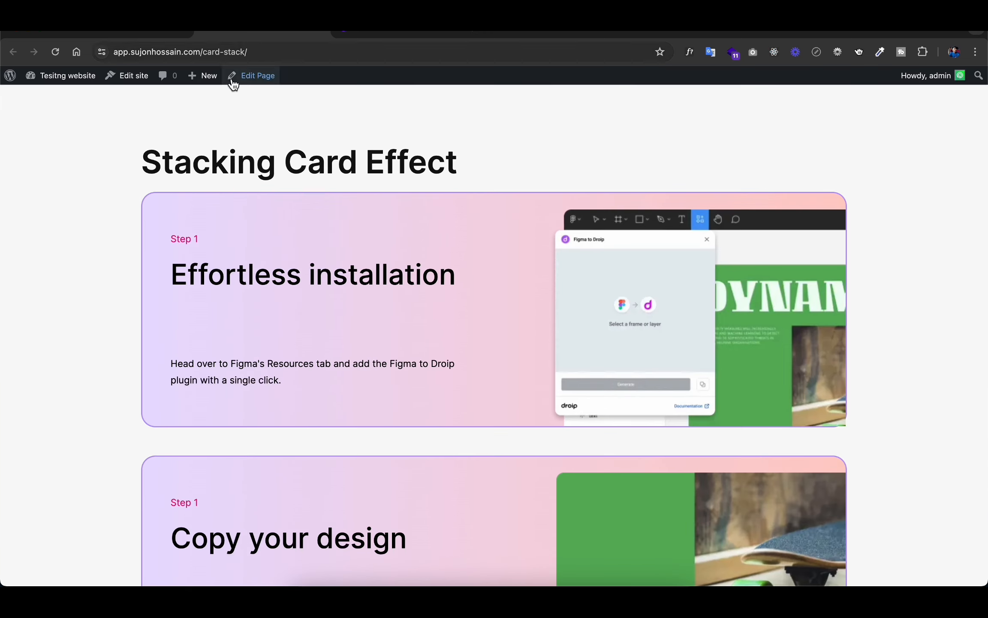
pyautogui.click(54, 52)
pyautogui.scroll(-15, 290, 221)
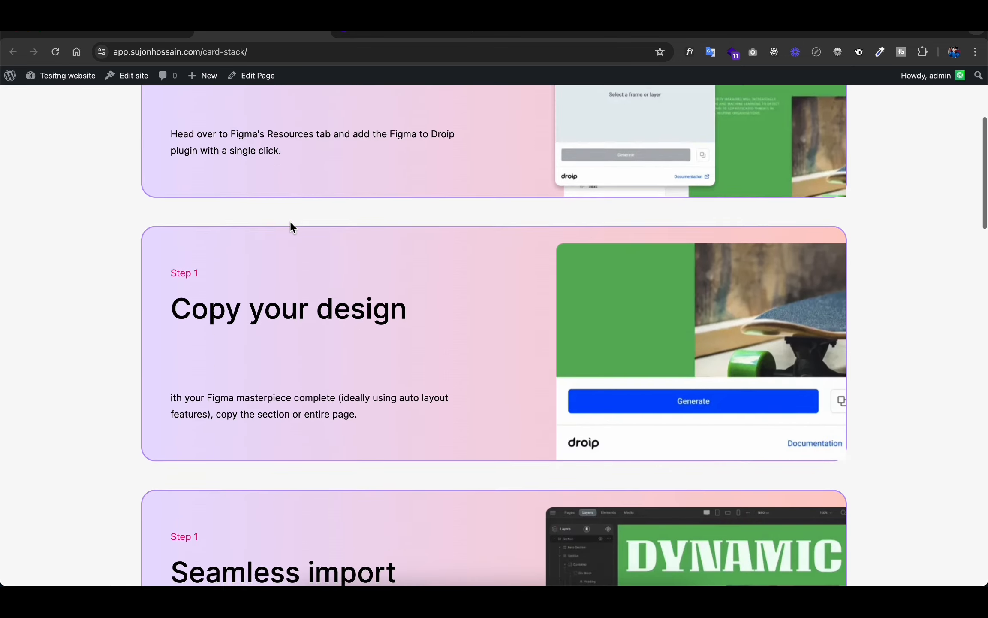
pyautogui.scroll(15, 291, 221)
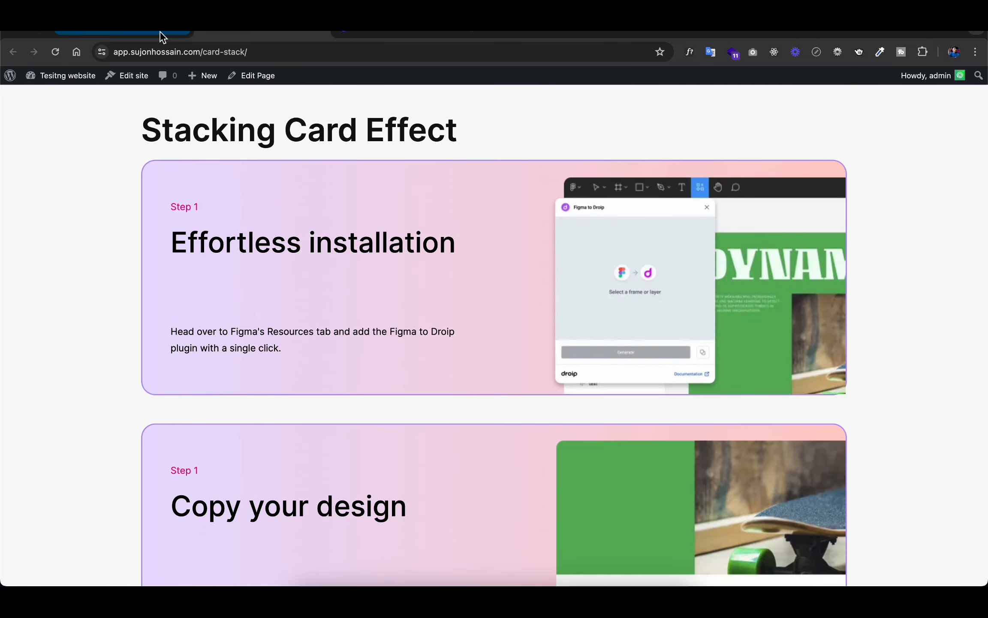
# Switch to the droip.com Figma-to-Droip page and examine the stacking card effect in its "How it works" section
pyautogui.click(160, 33)
pyautogui.click(385, 33)
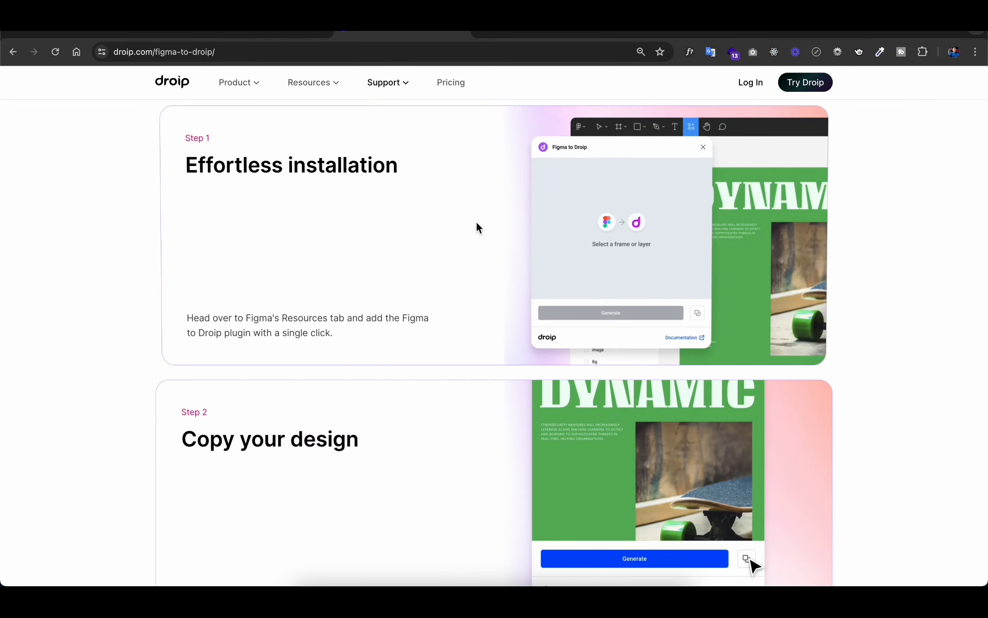
pyautogui.scroll(-2, 489, 266)
pyautogui.scroll(5, 499, 304)
pyautogui.scroll(3, 500, 305)
pyautogui.scroll(-8, 499, 304)
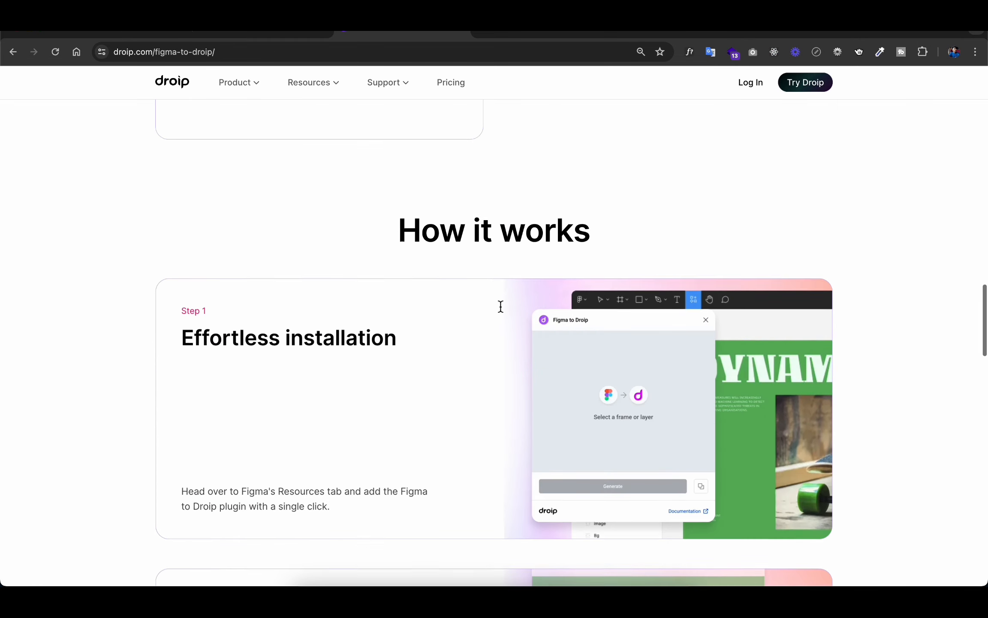
pyautogui.scroll(-5, 500, 304)
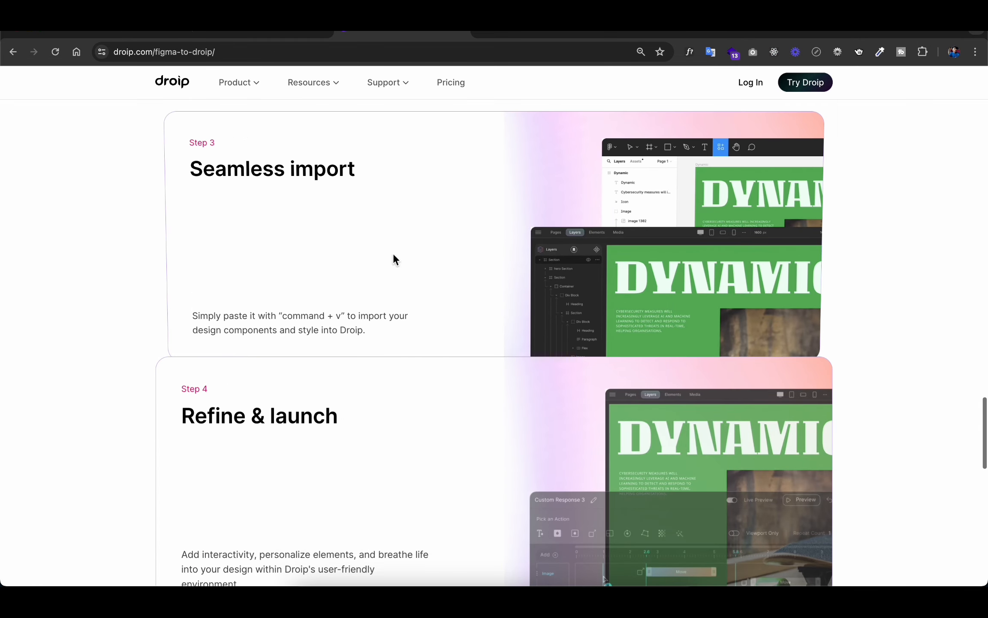
# Return to the Droip editor and set the first Card item's position to Sticky
pyautogui.click(123, 35)
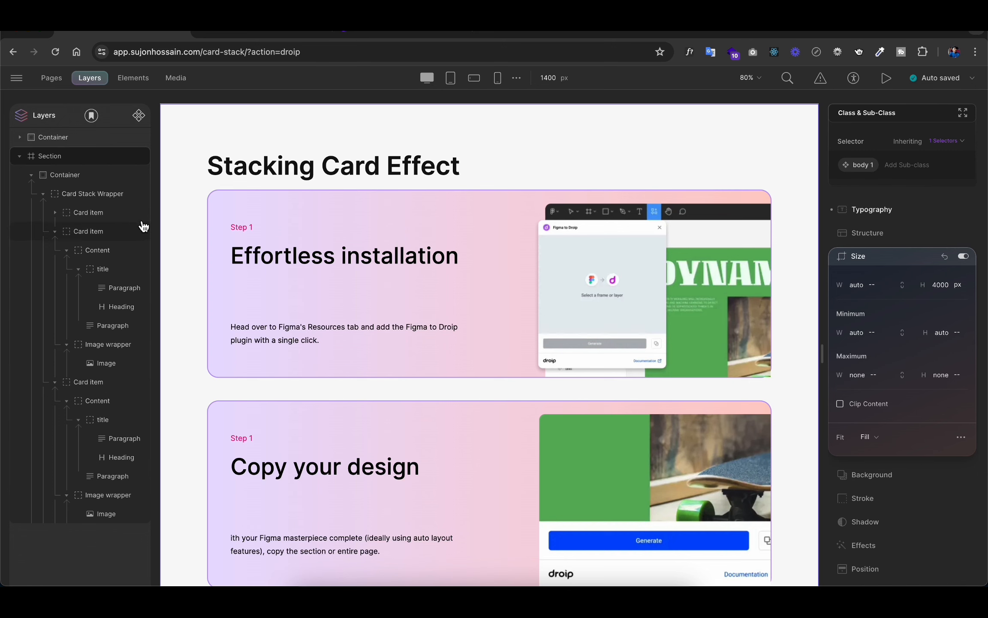
pyautogui.click(215, 193)
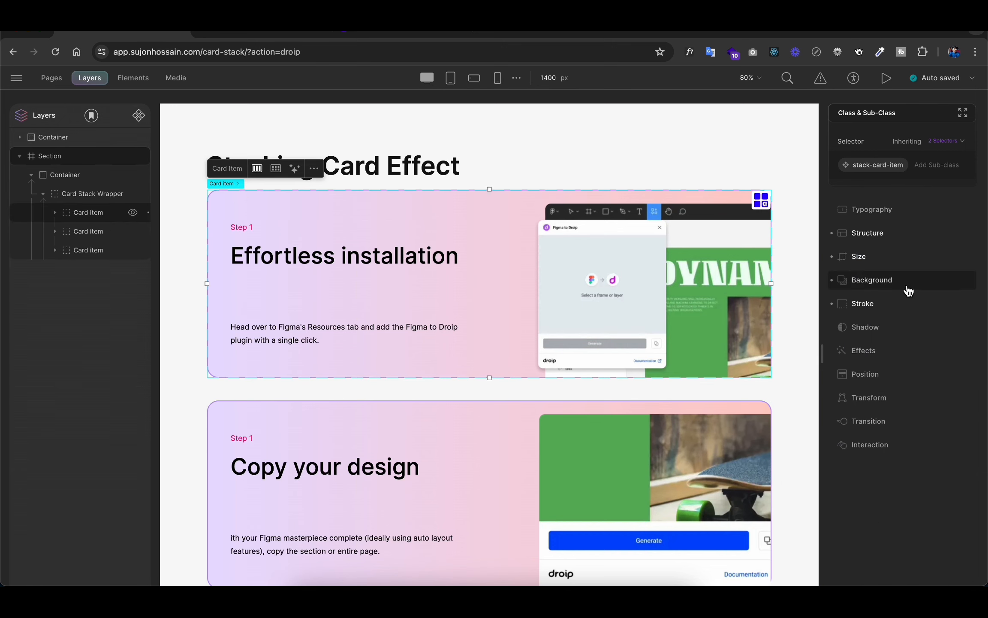
pyautogui.click(871, 375)
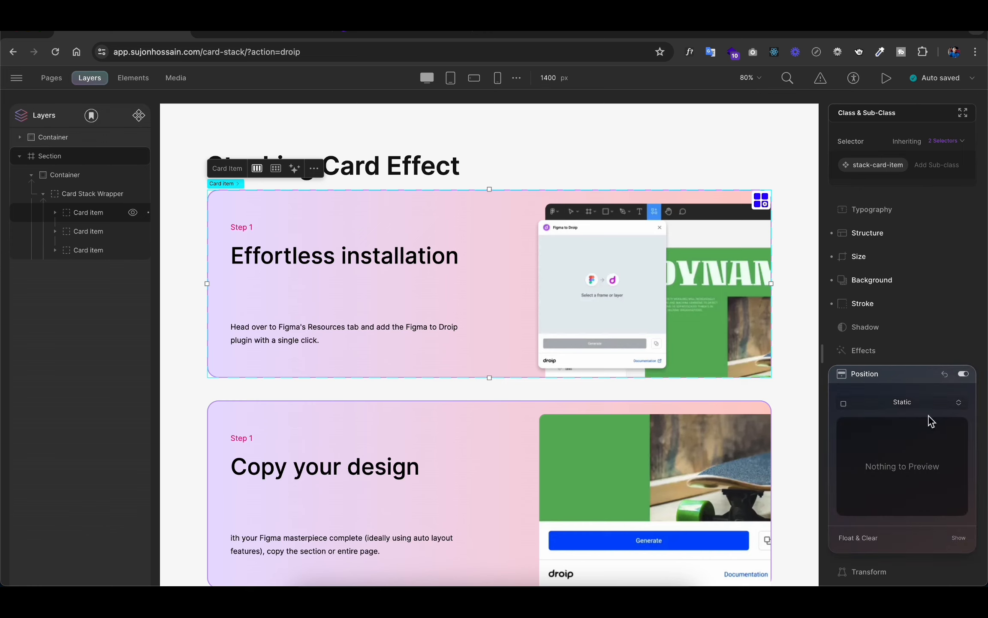
pyautogui.click(918, 416)
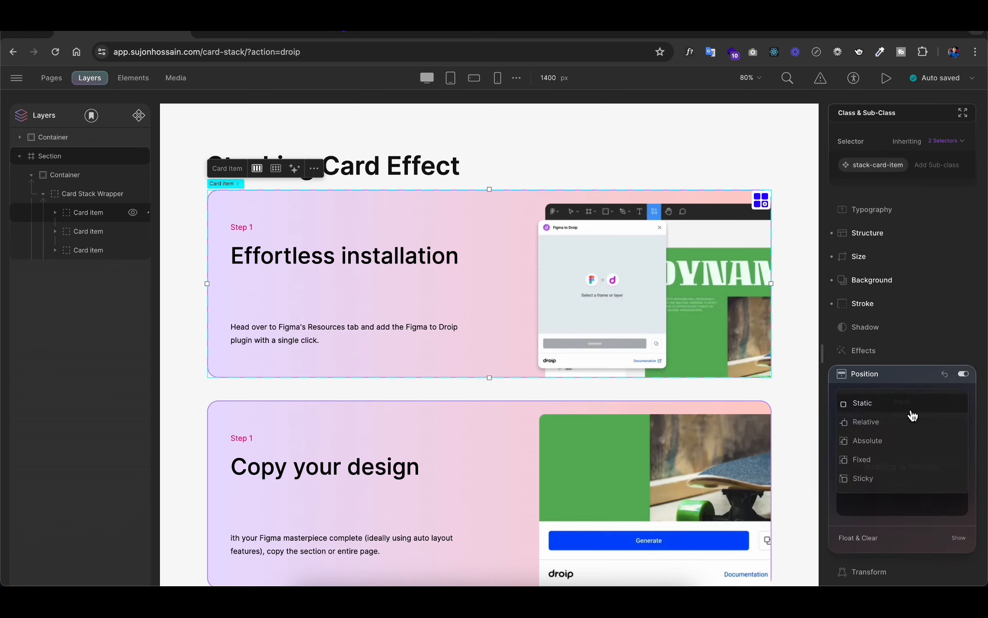
pyautogui.click(862, 478)
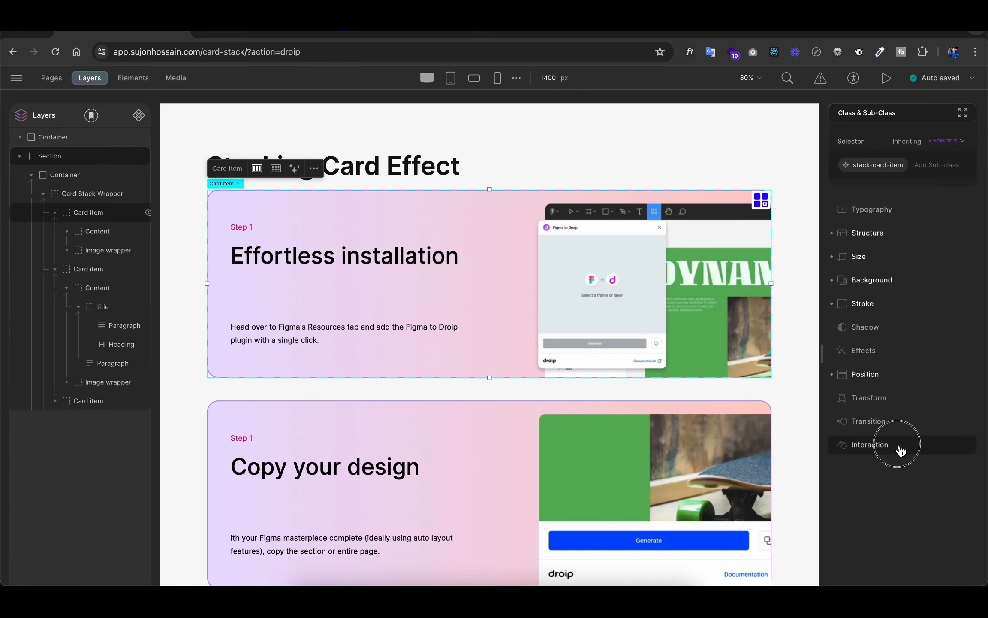
# Start an interaction on the first Card item and apply its trigger to the stack-card-item class
pyautogui.click(899, 448)
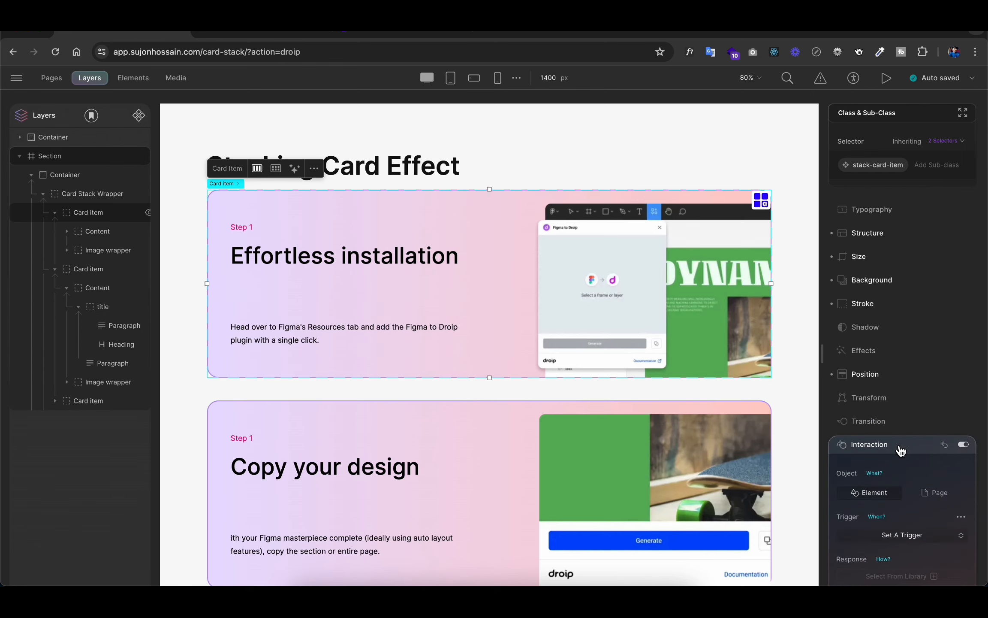
pyautogui.click(961, 453)
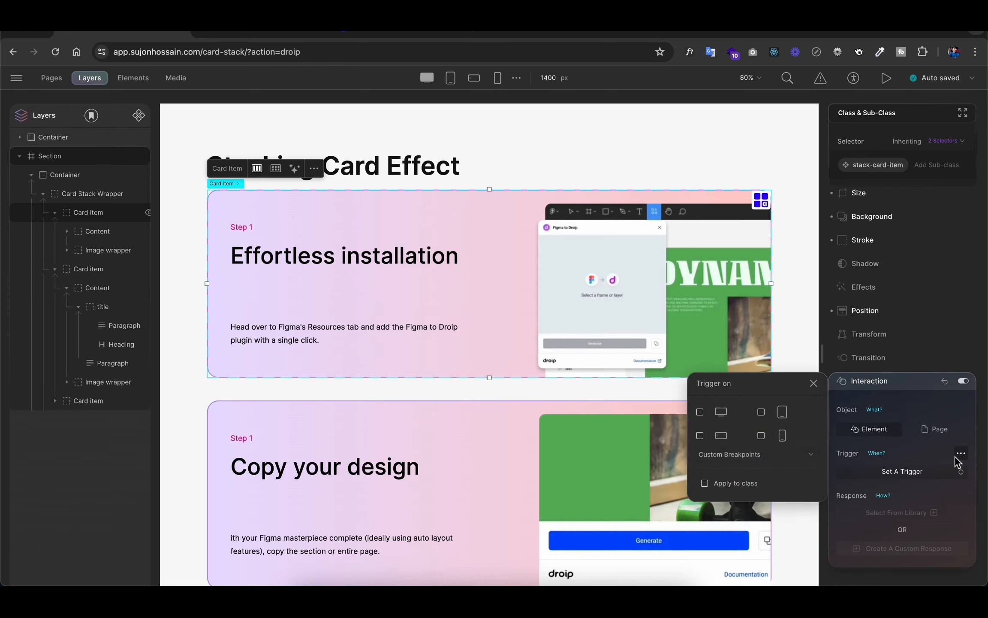
pyautogui.click(758, 482)
pyautogui.click(749, 507)
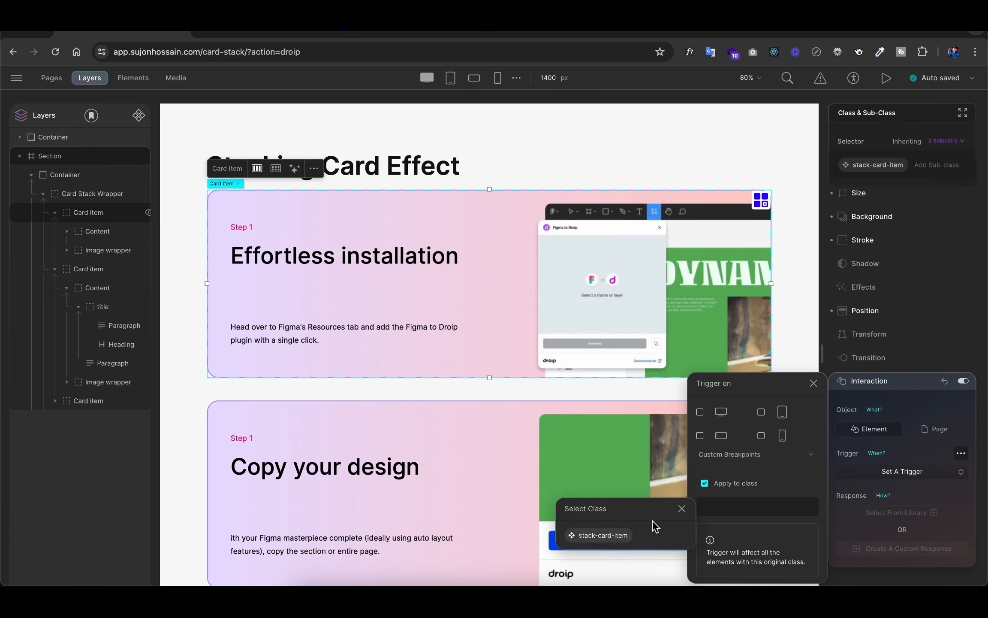
pyautogui.click(617, 540)
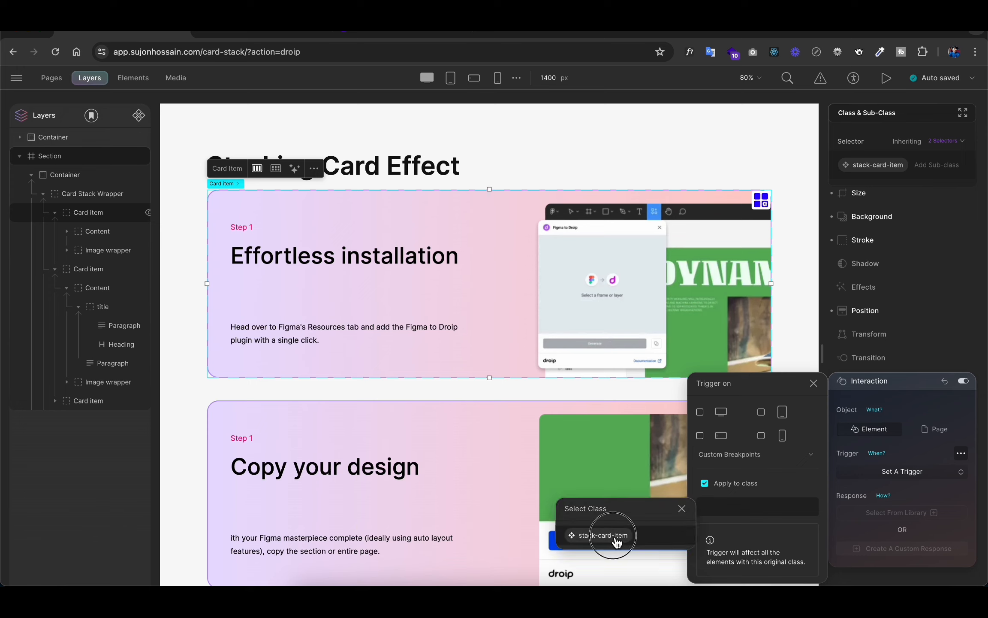
pyautogui.click(816, 384)
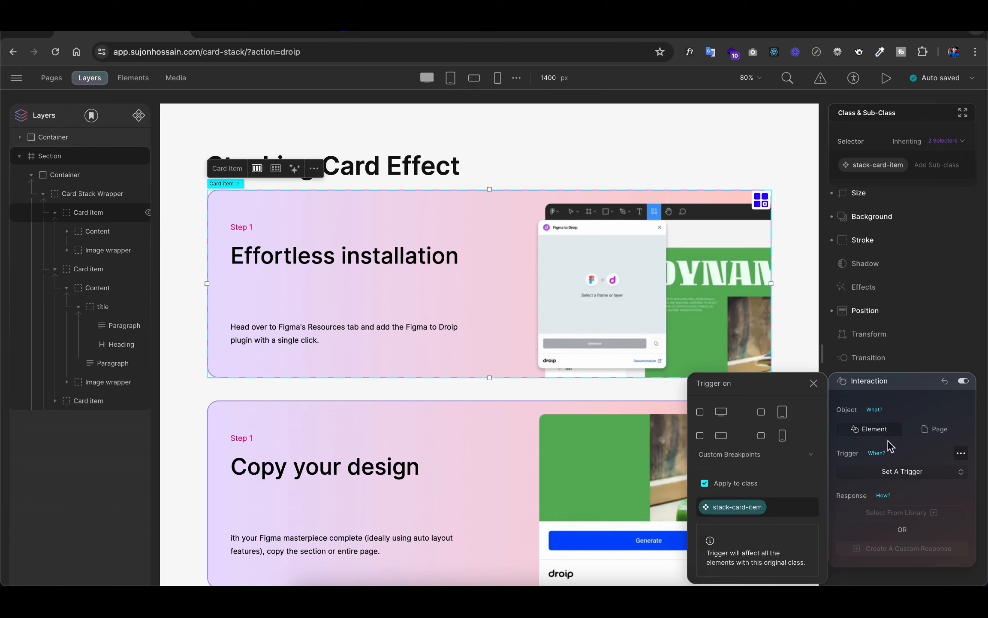
# Set the interaction's trigger to "While element is scrolling" and create a custom response for it
pyautogui.click(900, 471)
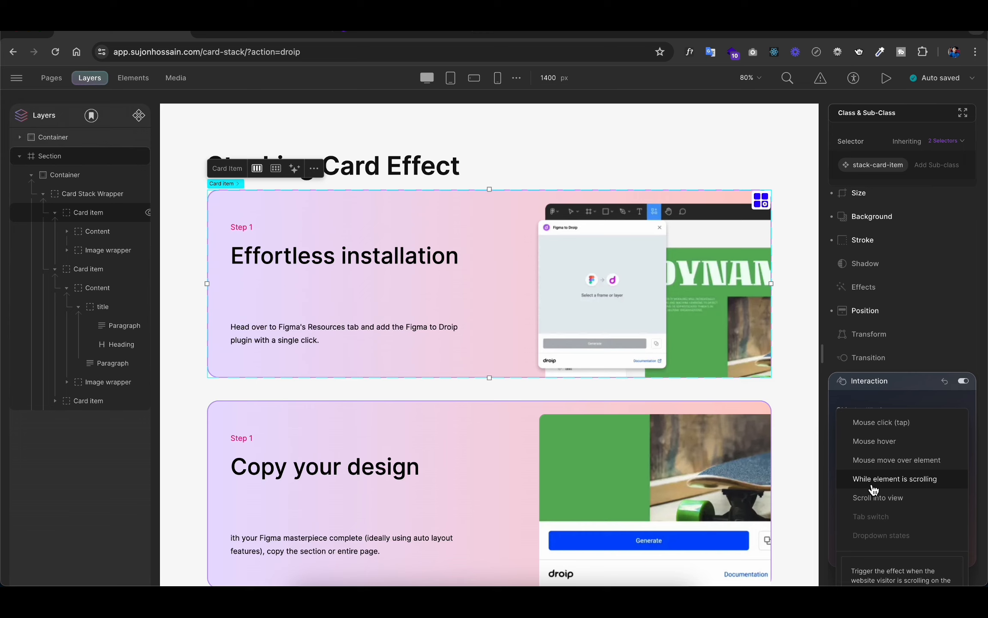
pyautogui.click(891, 479)
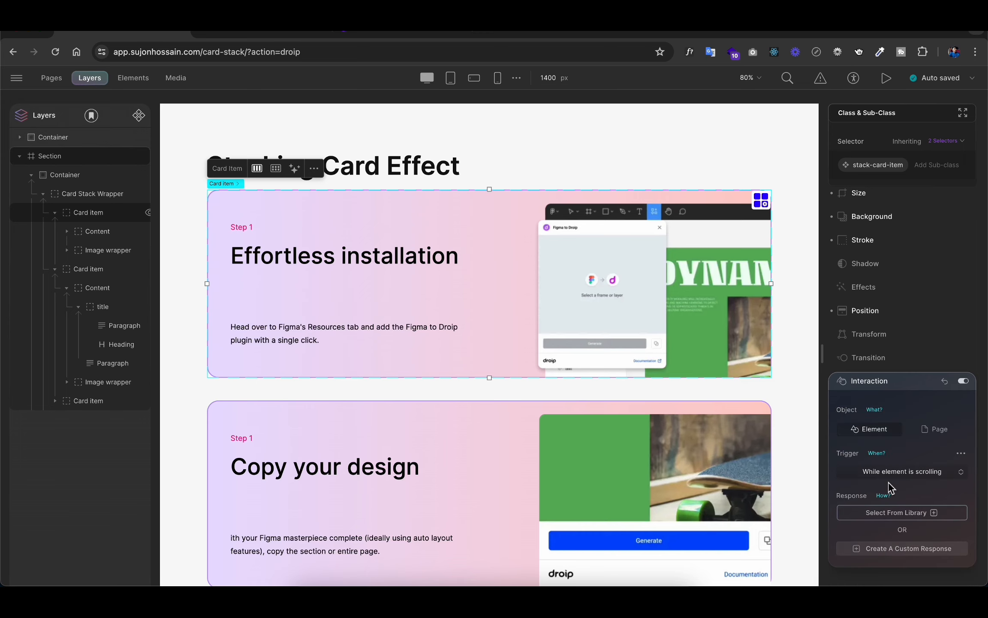
pyautogui.click(894, 553)
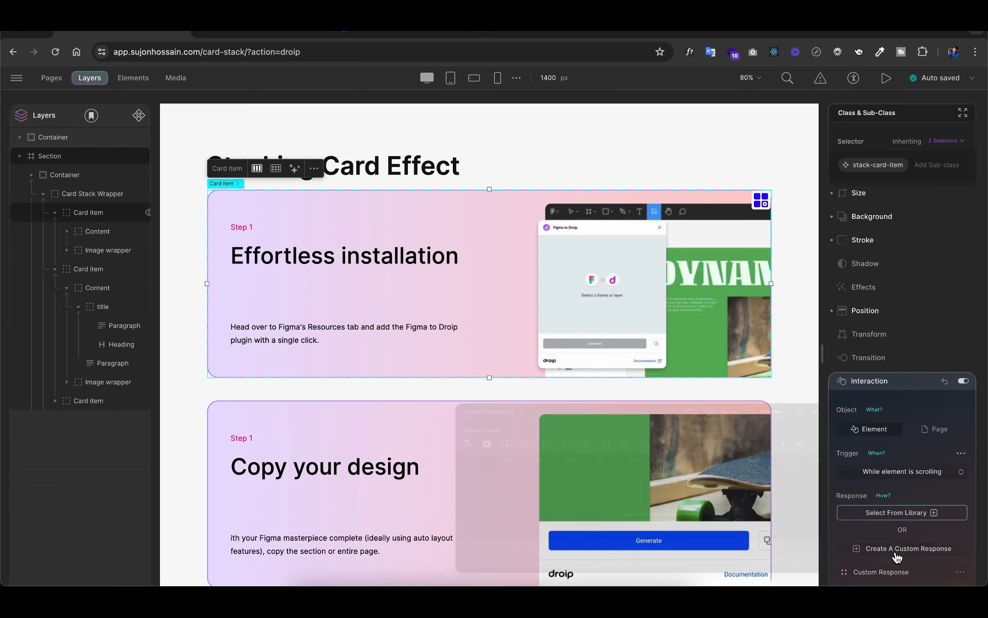
pyautogui.moveTo(618, 356); pyautogui.dragTo(621, 227)
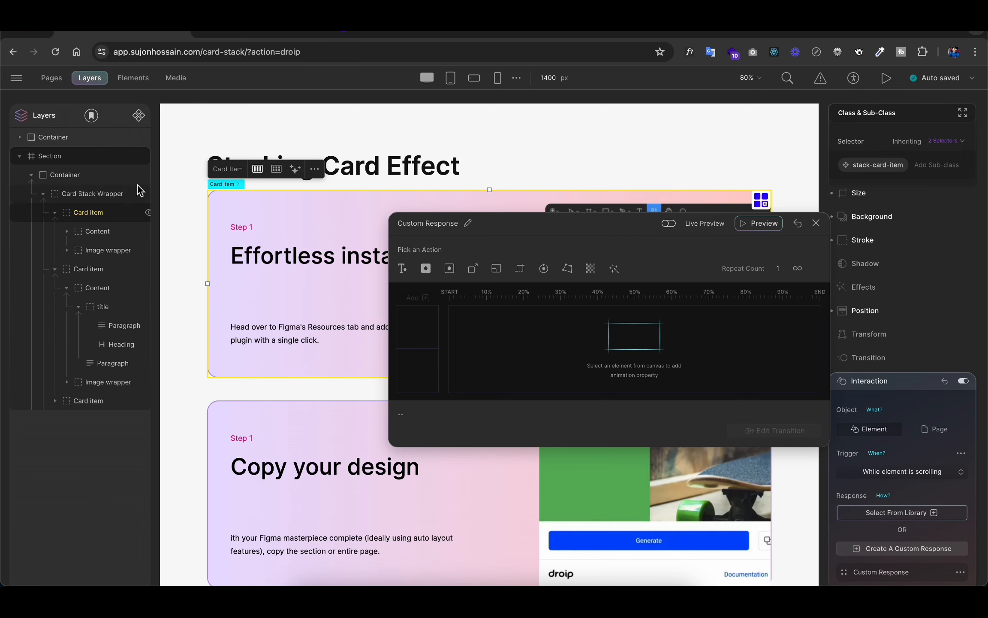
# Add the first Card item as the response's target, applied to the stack-card-item class with "Only trigger with this class"
pyautogui.click(86, 216)
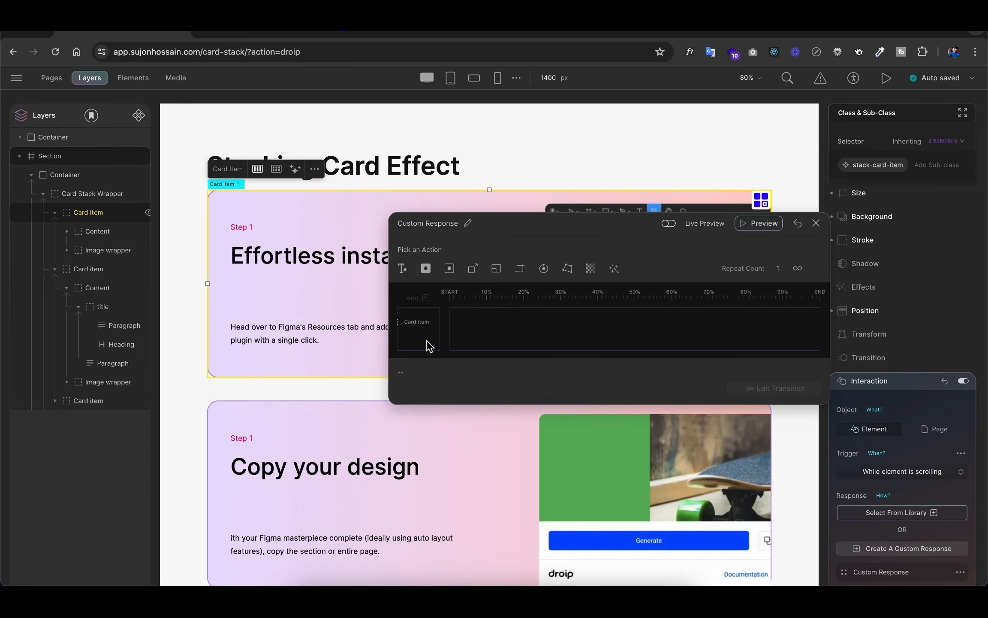
pyautogui.click(403, 329)
pyautogui.click(371, 330)
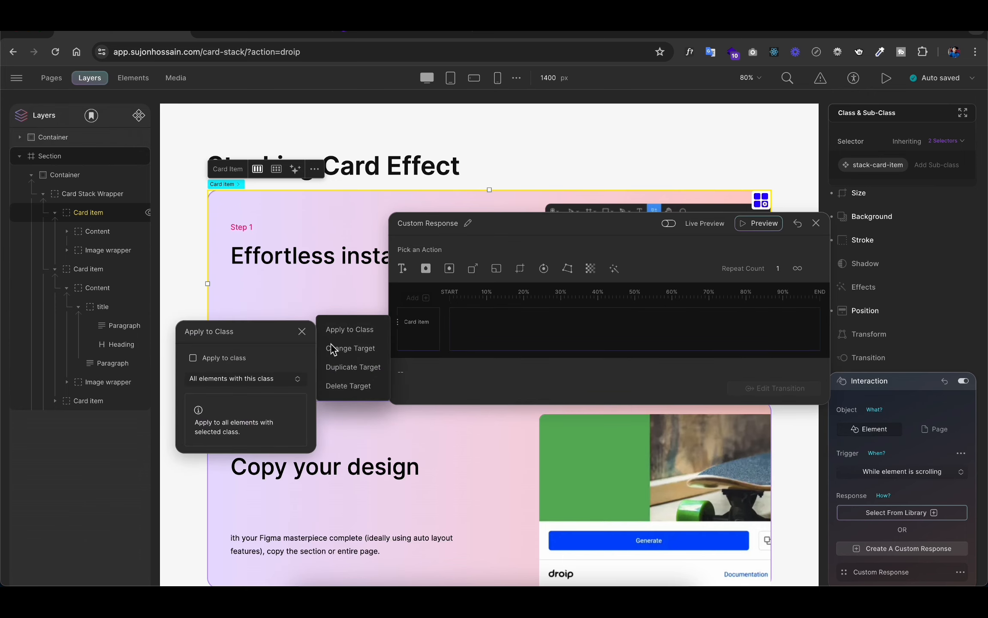
pyautogui.click(208, 360)
pyautogui.click(231, 386)
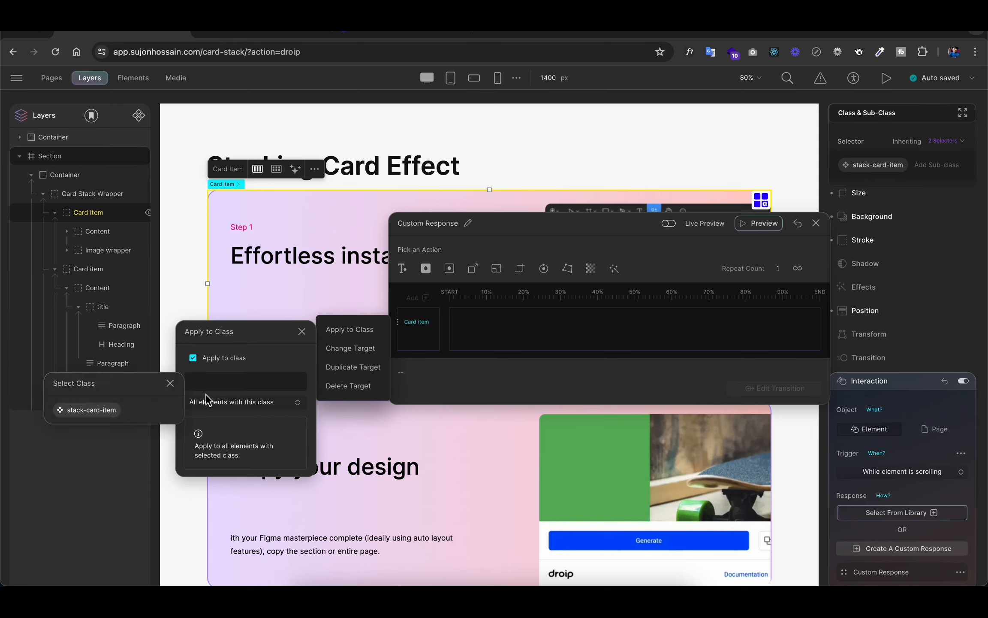
pyautogui.click(136, 415)
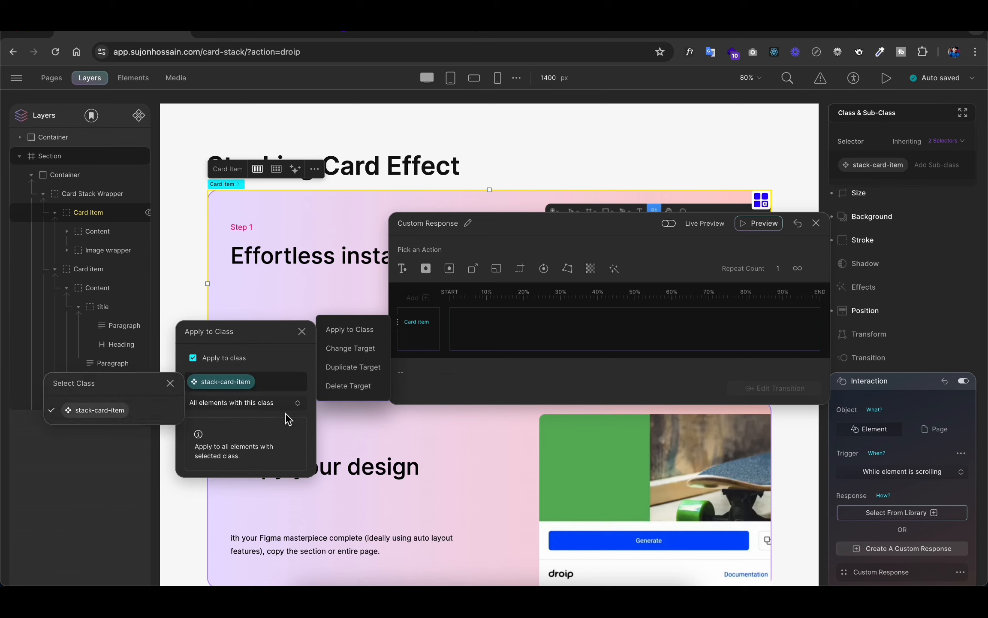
pyautogui.click(257, 401)
pyautogui.click(227, 435)
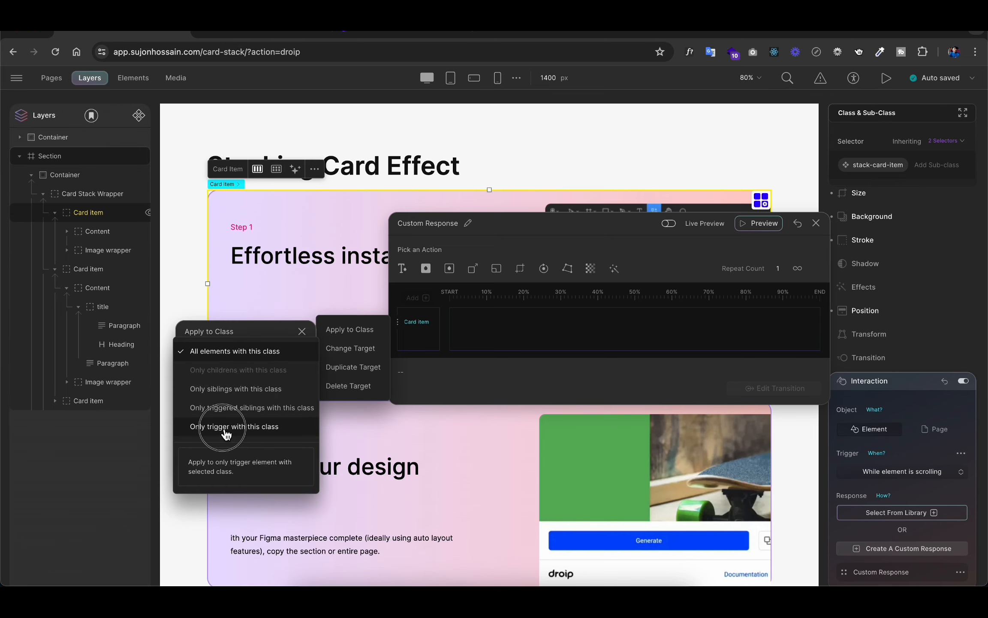
# Add a Scale action to the Card item's response timeline, running from 50% to the end
pyautogui.click(635, 329)
pyautogui.click(635, 330)
pyautogui.click(636, 329)
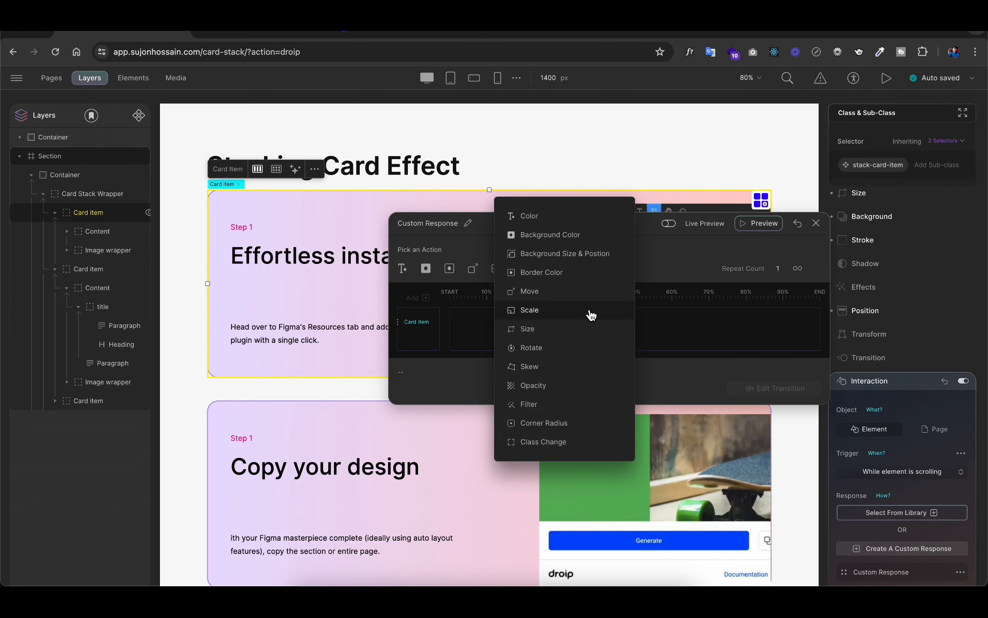
pyautogui.click(572, 312)
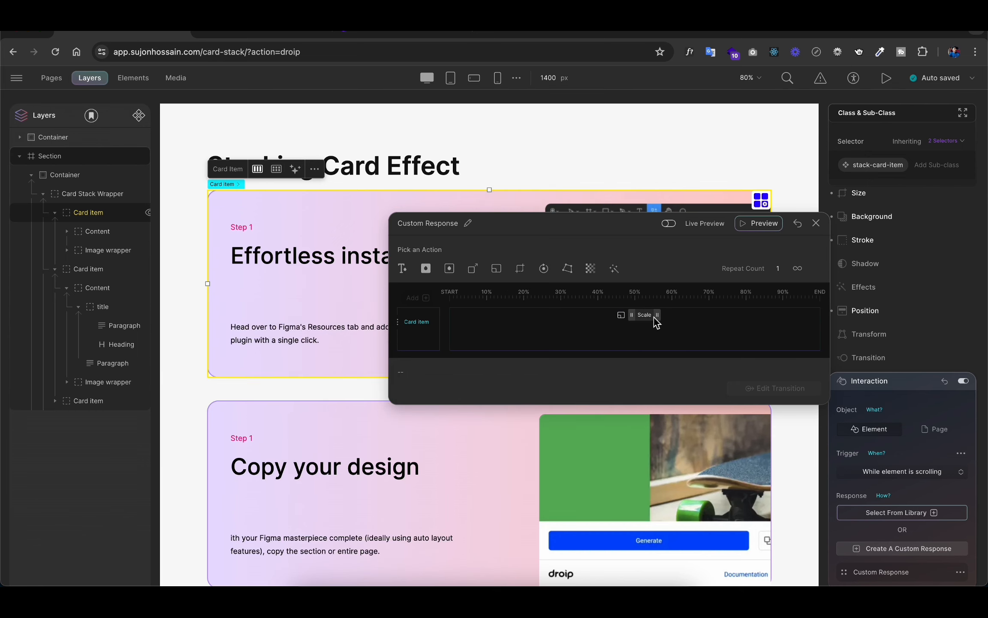
pyautogui.moveTo(658, 317); pyautogui.dragTo(821, 315)
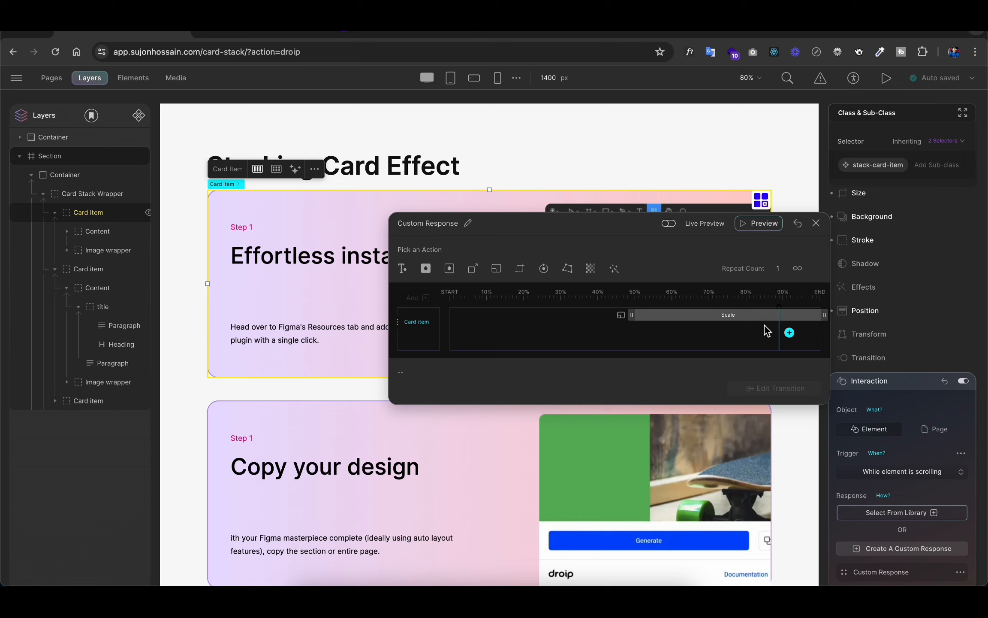
# Set the Scale action's X and Y values to 0.8
pyautogui.click(729, 321)
pyautogui.click(415, 390)
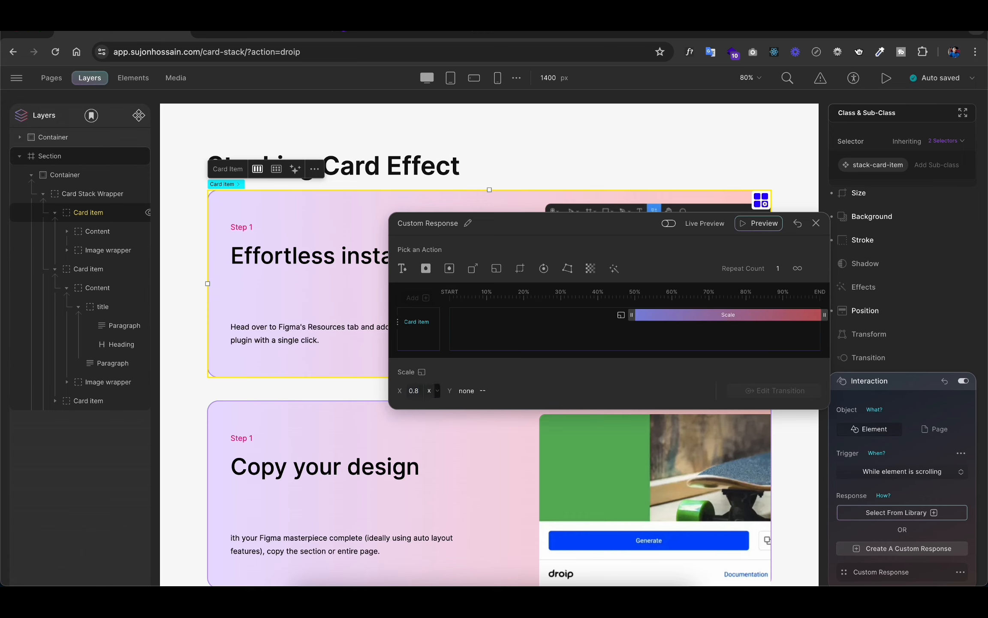
pyautogui.click(464, 390)
pyautogui.write('0.8')
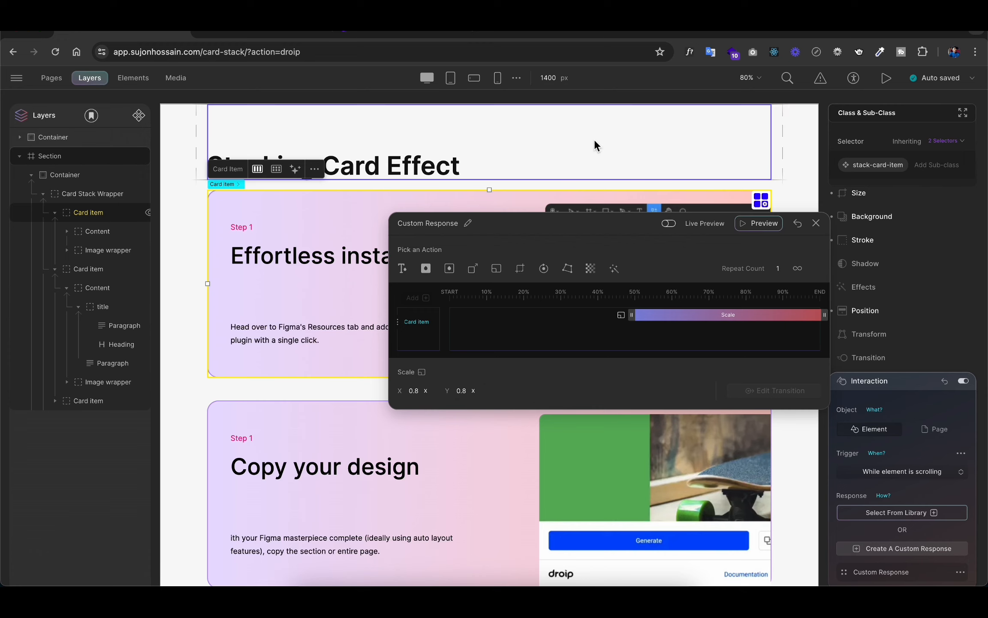
# Preview the card-stack page to check how the cards scale on scroll, and compare with the stacking cards on the figma-to-droip reference page
pyautogui.click(886, 80)
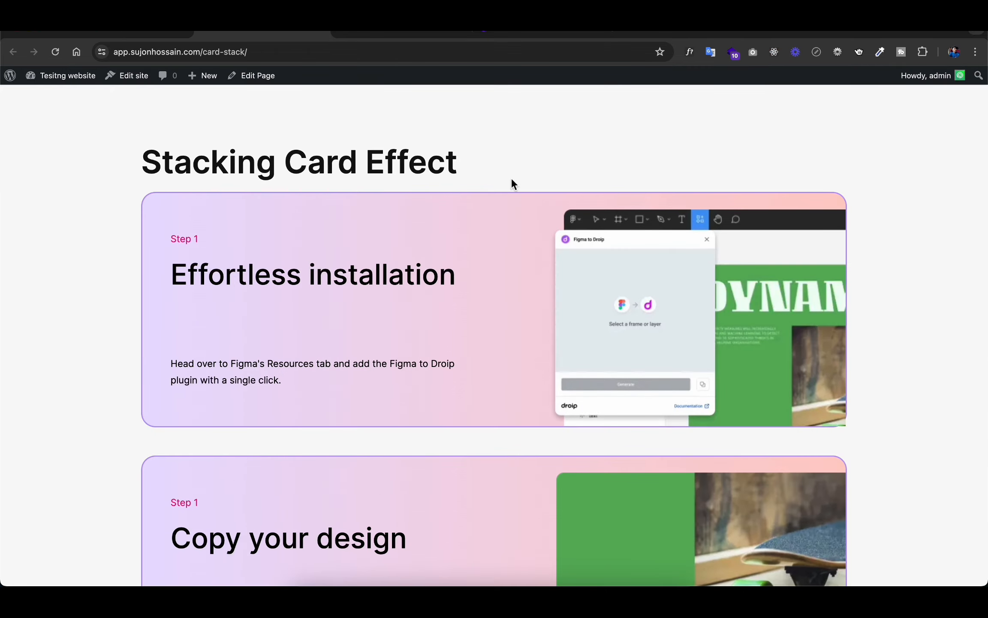
pyautogui.scroll(-8, 356, 231)
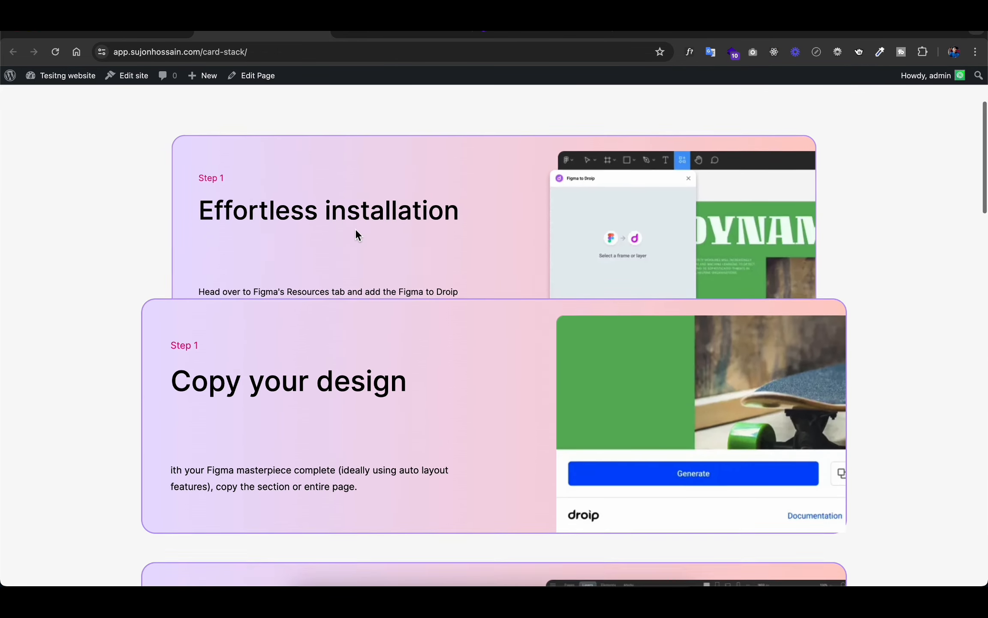
pyautogui.scroll(-8, 356, 231)
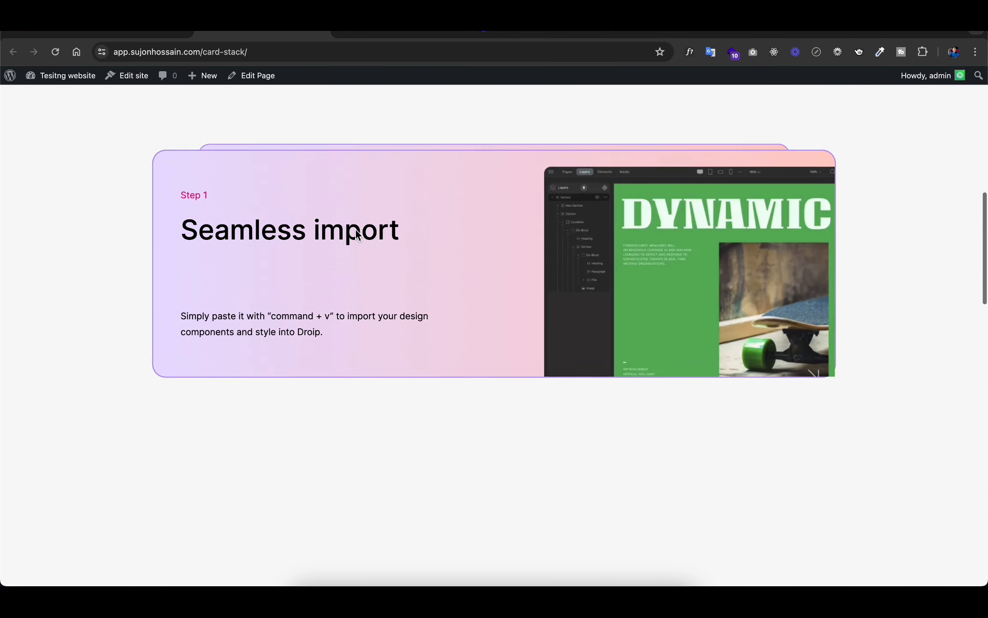
pyautogui.scroll(4, 355, 235)
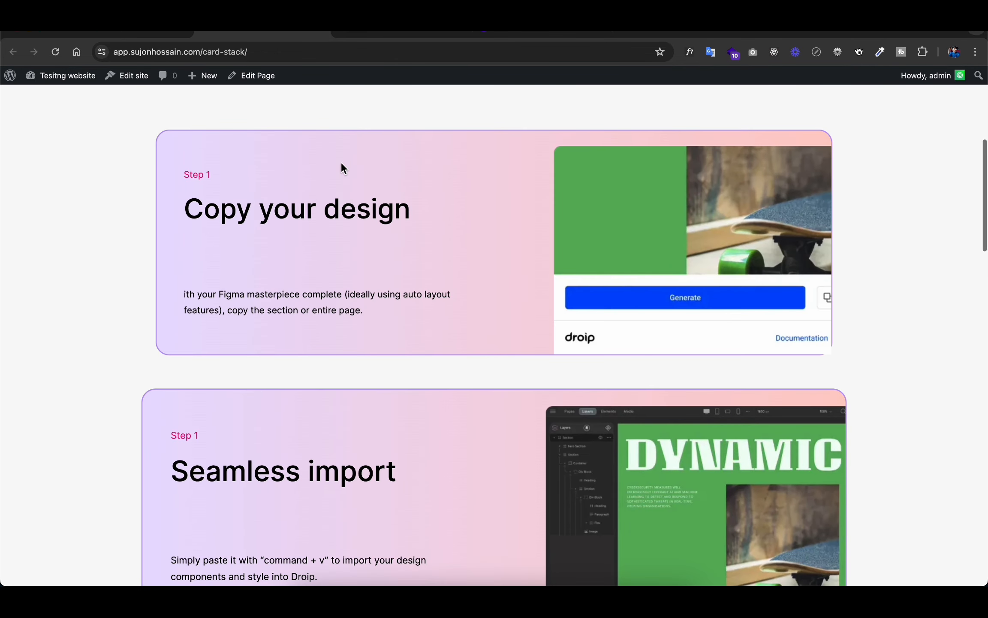
pyautogui.click(520, 33)
pyautogui.scroll(-5, 470, 263)
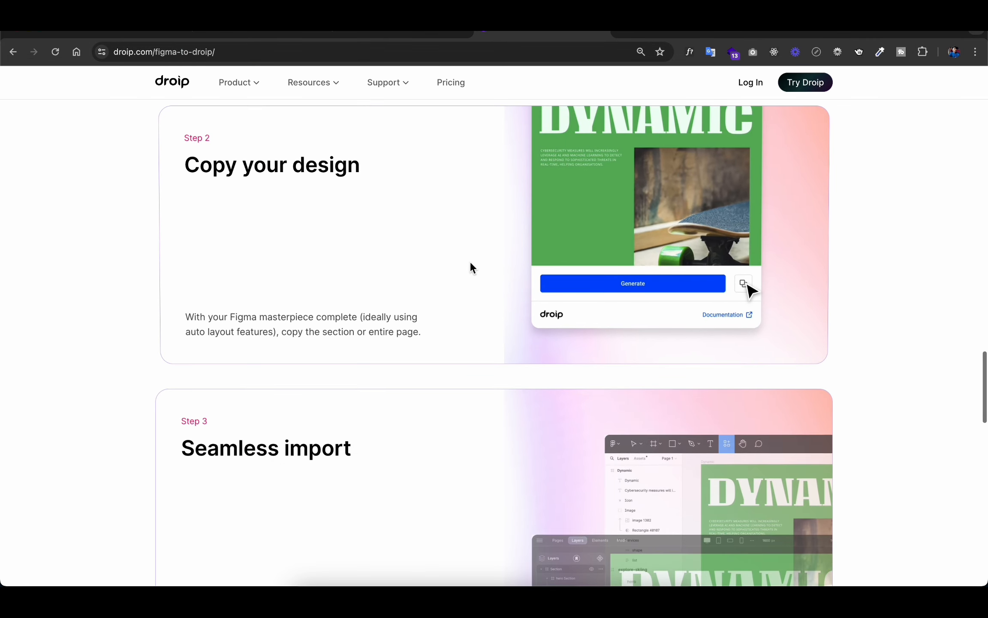
pyautogui.scroll(-3, 472, 268)
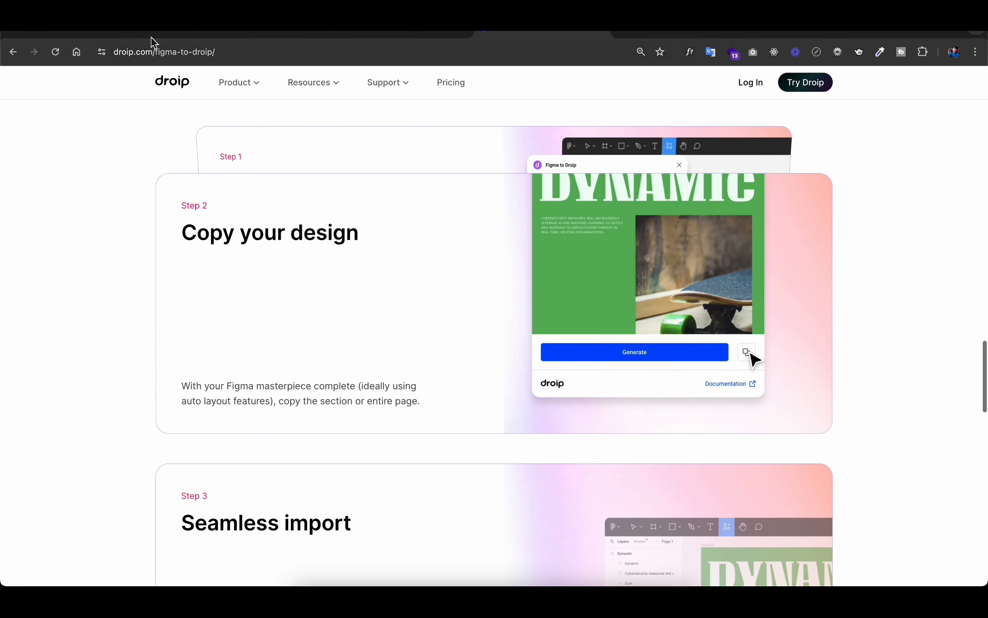
# Return to the Droip editor and add a Rotate action of -9 deg on X, running from 50% to the end of the timeline
pyautogui.click(133, 34)
pyautogui.click(635, 328)
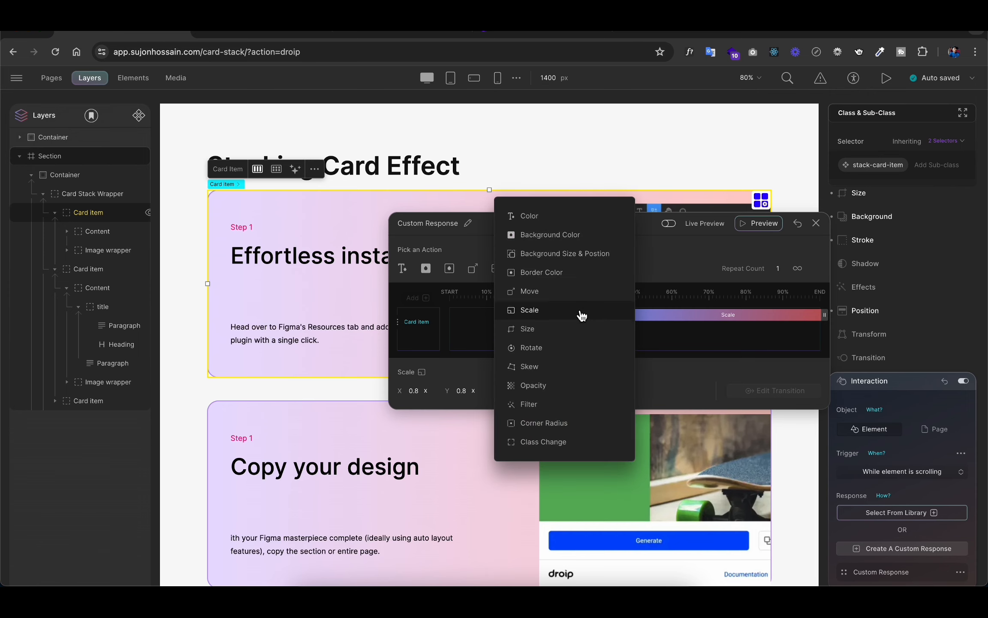
pyautogui.click(556, 345)
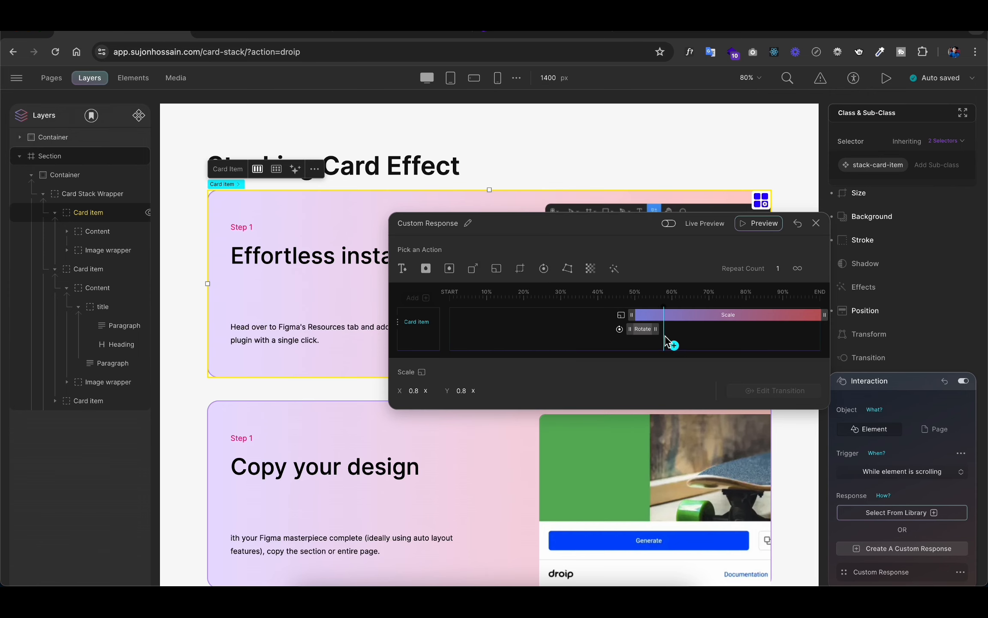
pyautogui.moveTo(657, 333); pyautogui.dragTo(822, 331)
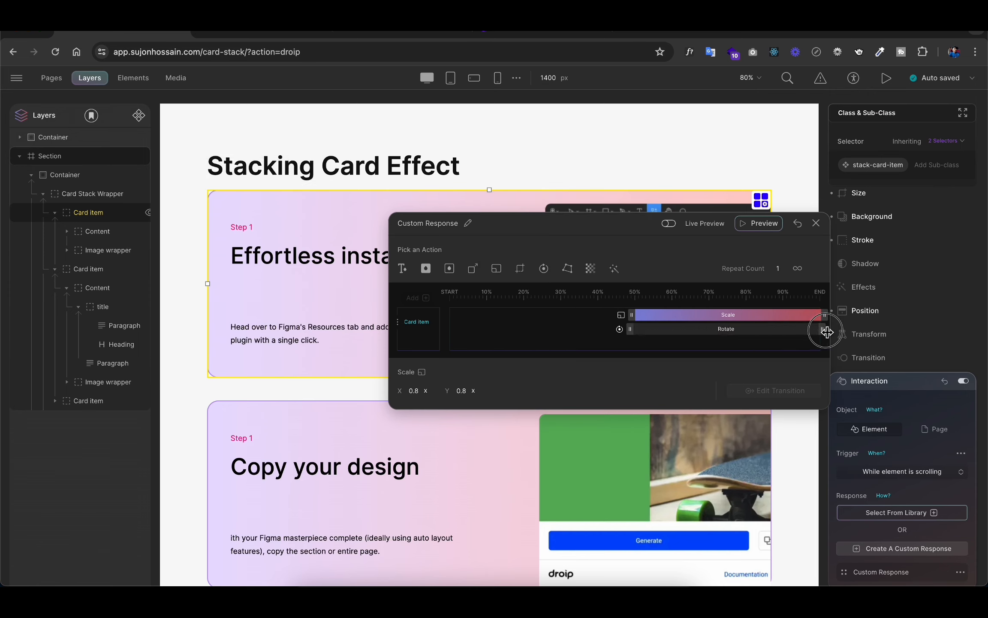
pyautogui.click(740, 330)
pyautogui.press('BackSpace')
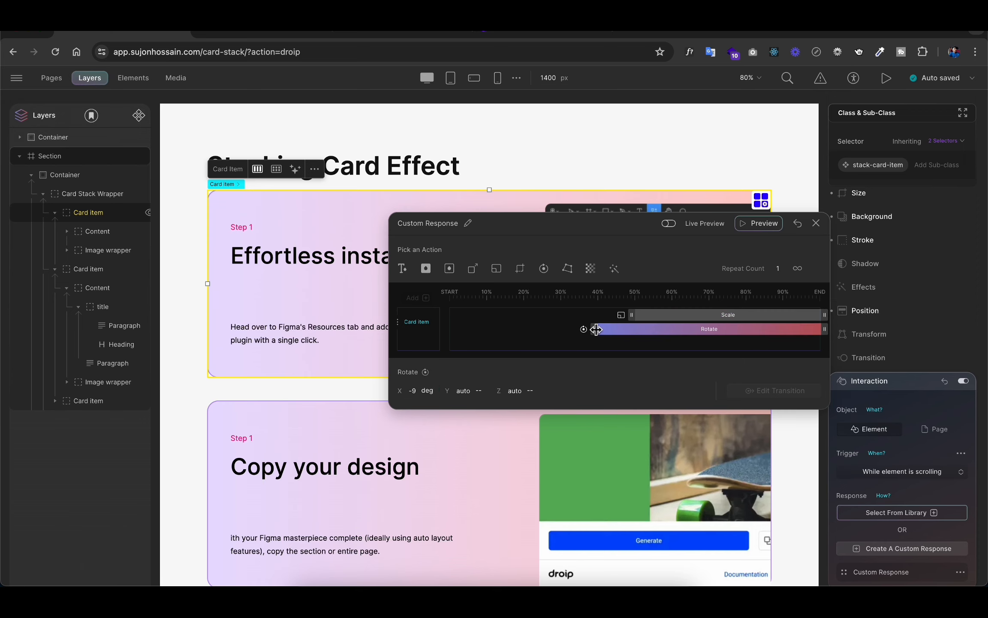
pyautogui.moveTo(596, 329); pyautogui.dragTo(633, 328)
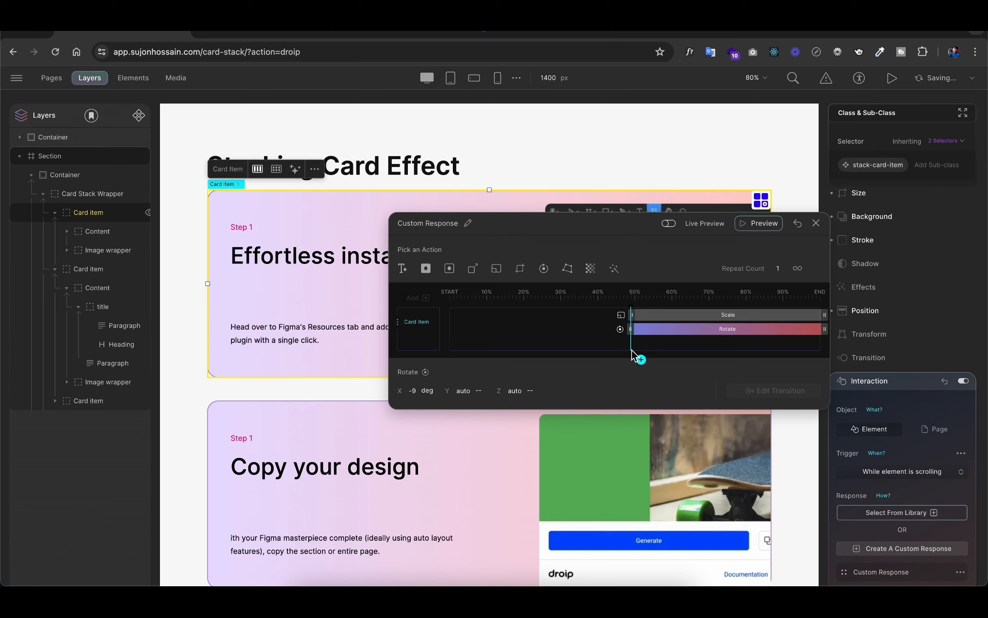
# Add a Move action of 30 px on Y to the Card item, running from 50% to the end of the timeline
pyautogui.click(632, 347)
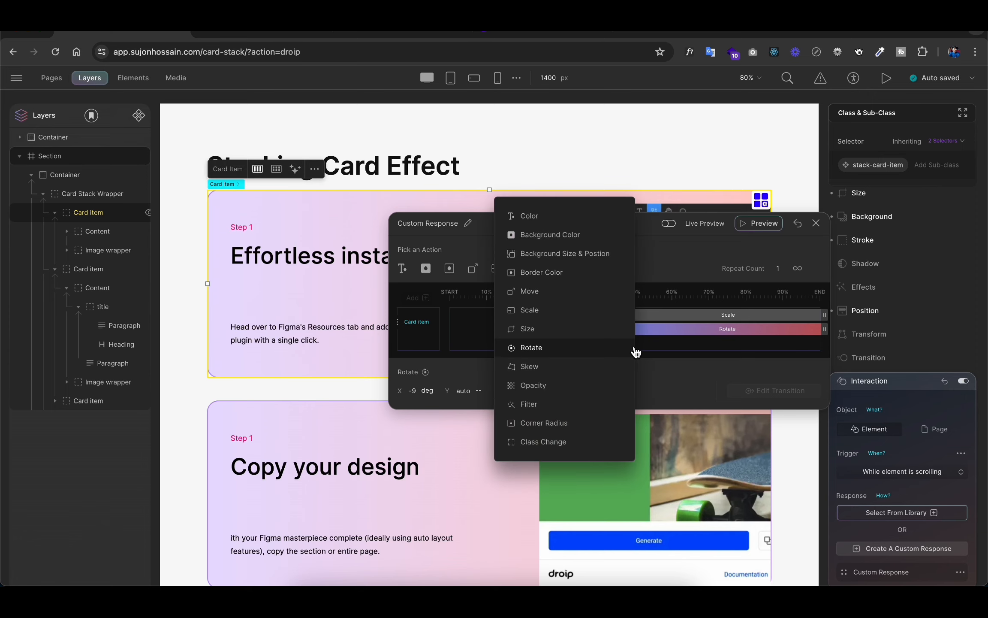
pyautogui.click(584, 300)
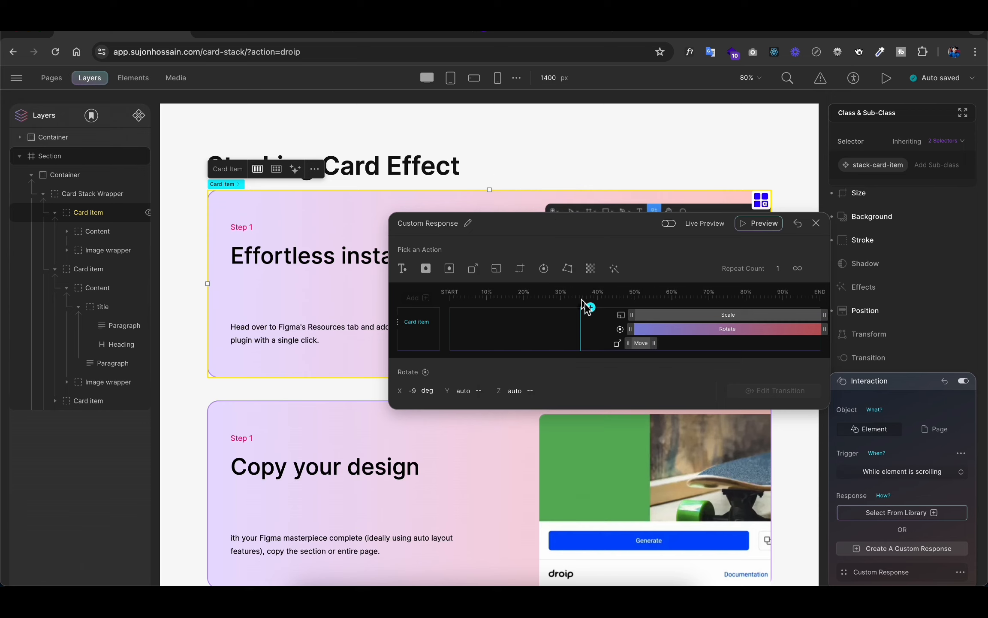
pyautogui.click(635, 343)
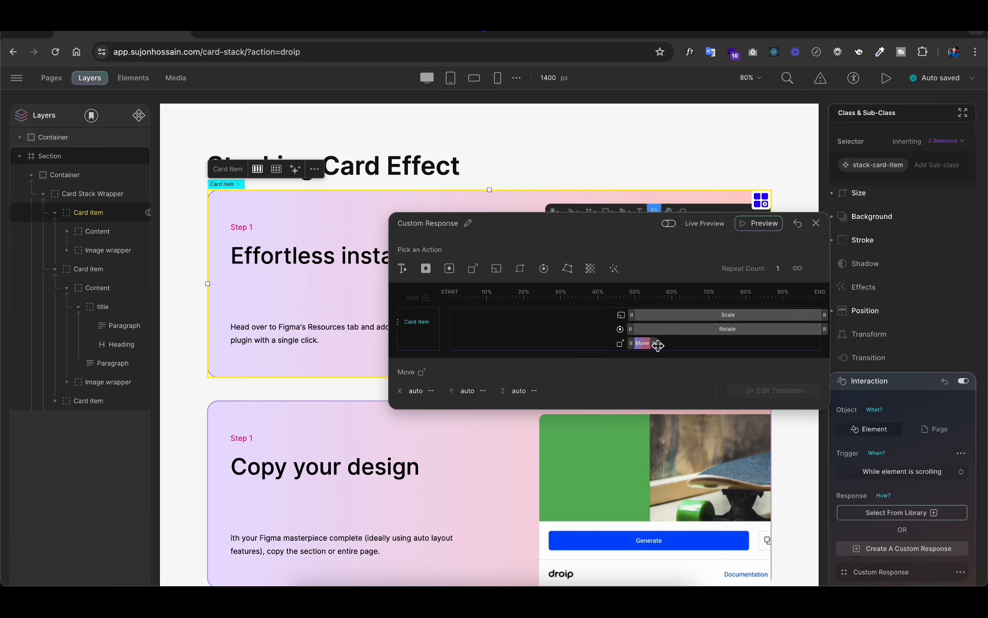
pyautogui.moveTo(657, 344); pyautogui.dragTo(743, 342)
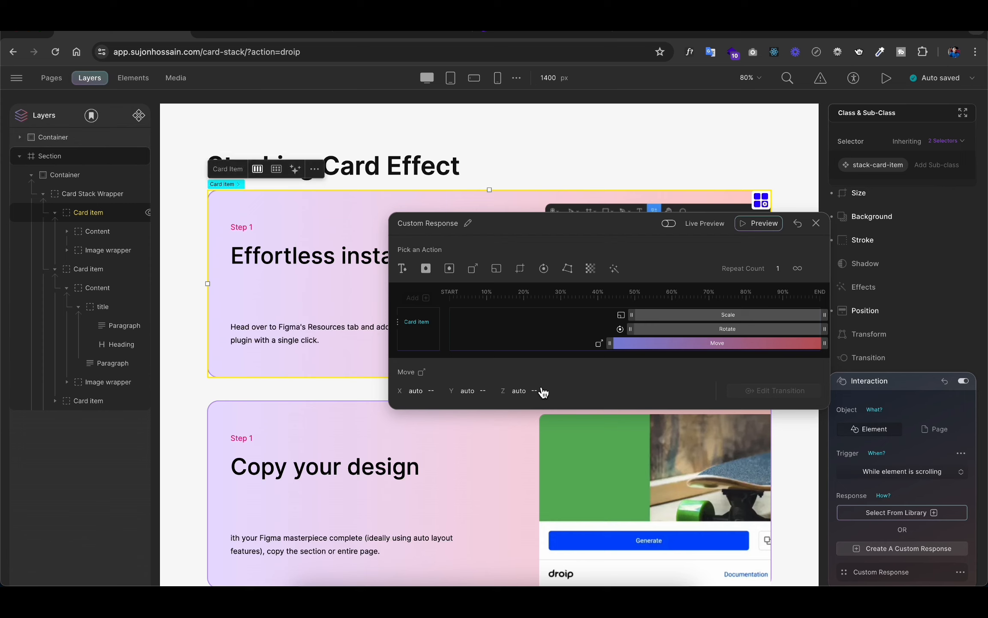
pyautogui.moveTo(610, 345); pyautogui.dragTo(632, 343)
pyautogui.click(472, 391)
pyautogui.write('30')
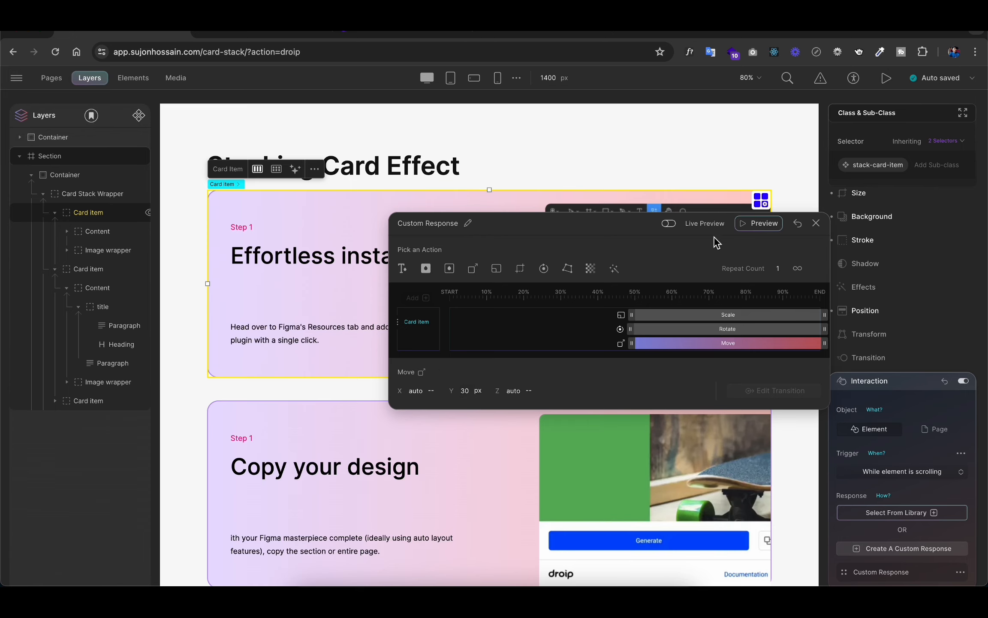
# Switch to the card-stack page preview and examine how the cards scale, rotate and move while scrolling
pyautogui.click(259, 30)
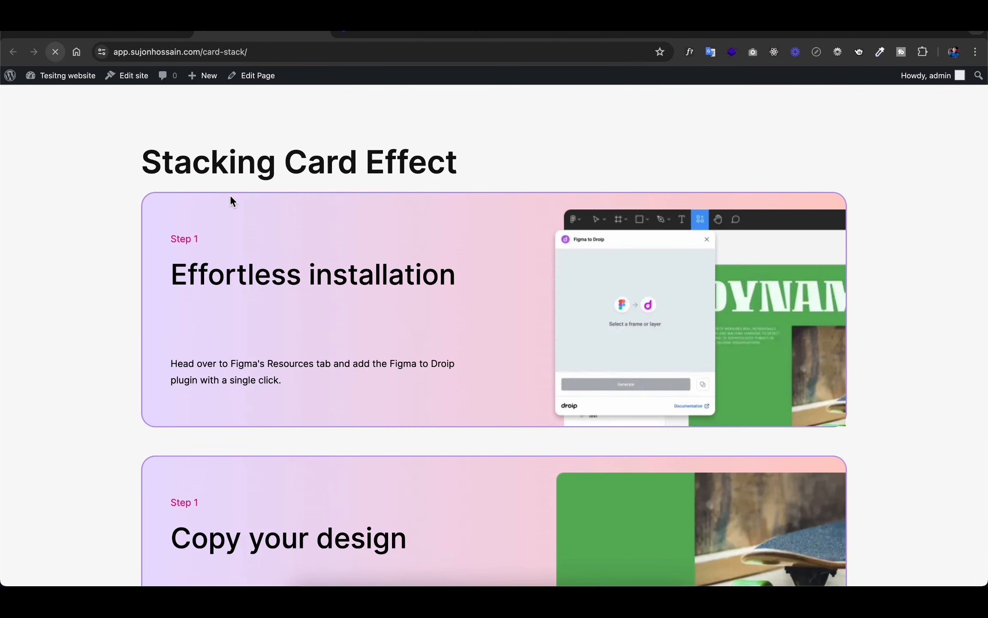
pyautogui.scroll(-5, 495, 484)
pyautogui.scroll(-3, 495, 484)
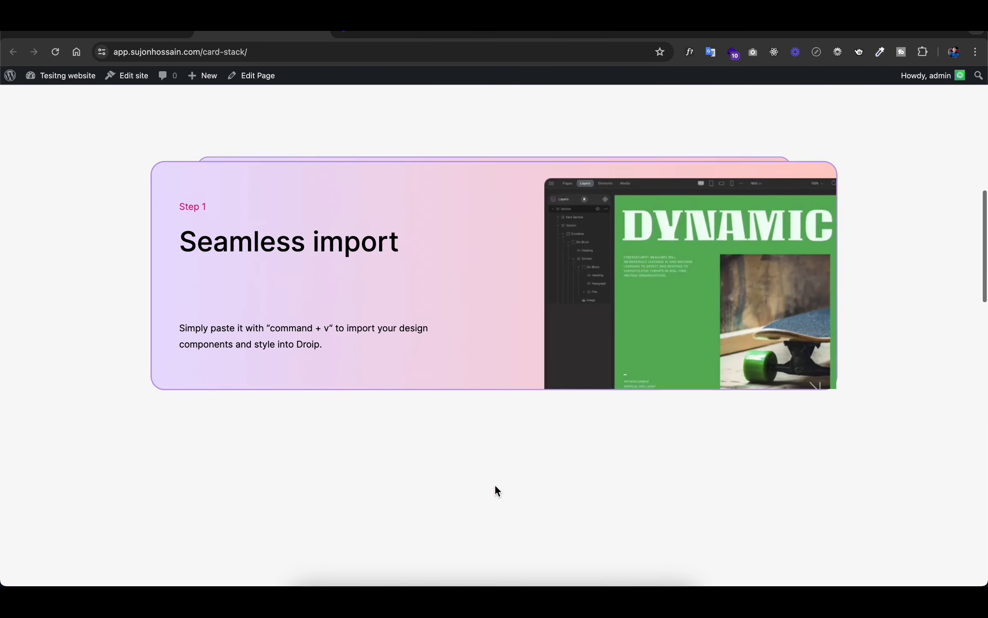
pyautogui.scroll(10, 495, 484)
pyautogui.scroll(-10, 495, 484)
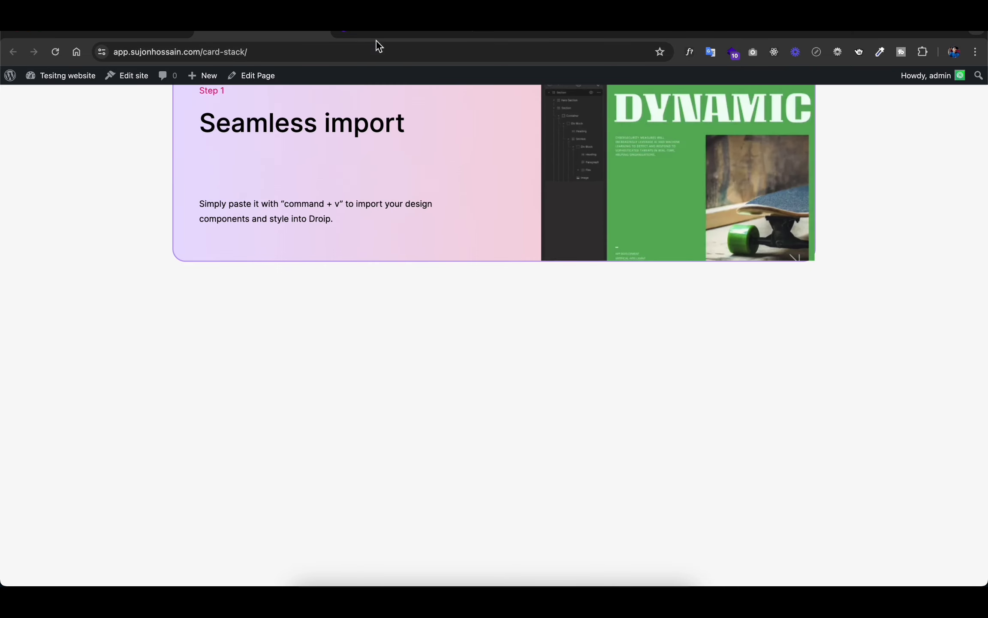
# Examine the stacking cards under "How it works" on the figma-to-droip reference page for comparison
pyautogui.click(376, 37)
pyautogui.scroll(7, 572, 474)
pyautogui.scroll(-15, 573, 476)
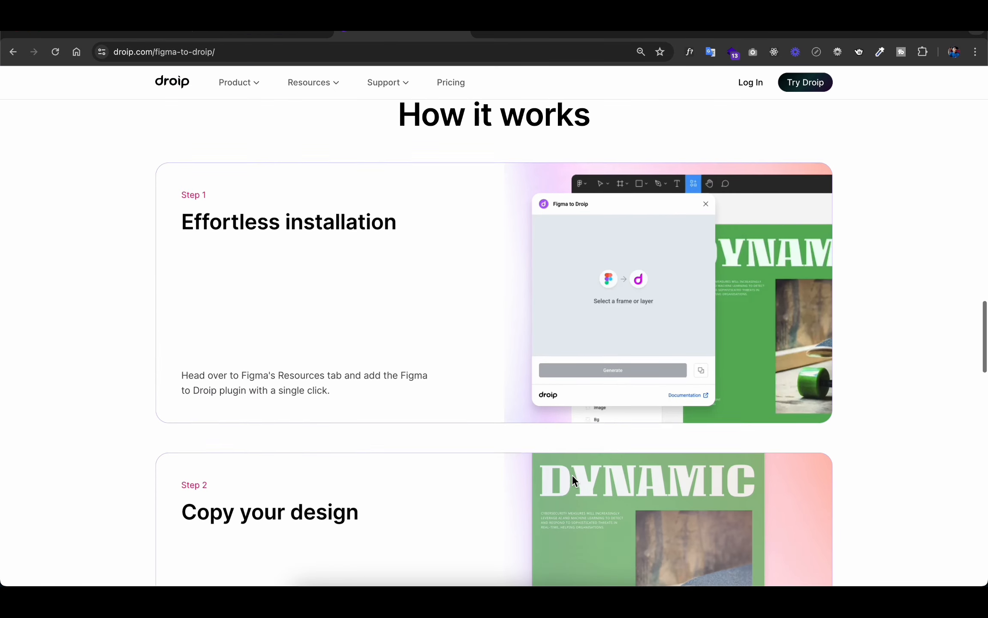
pyautogui.scroll(-3, 573, 474)
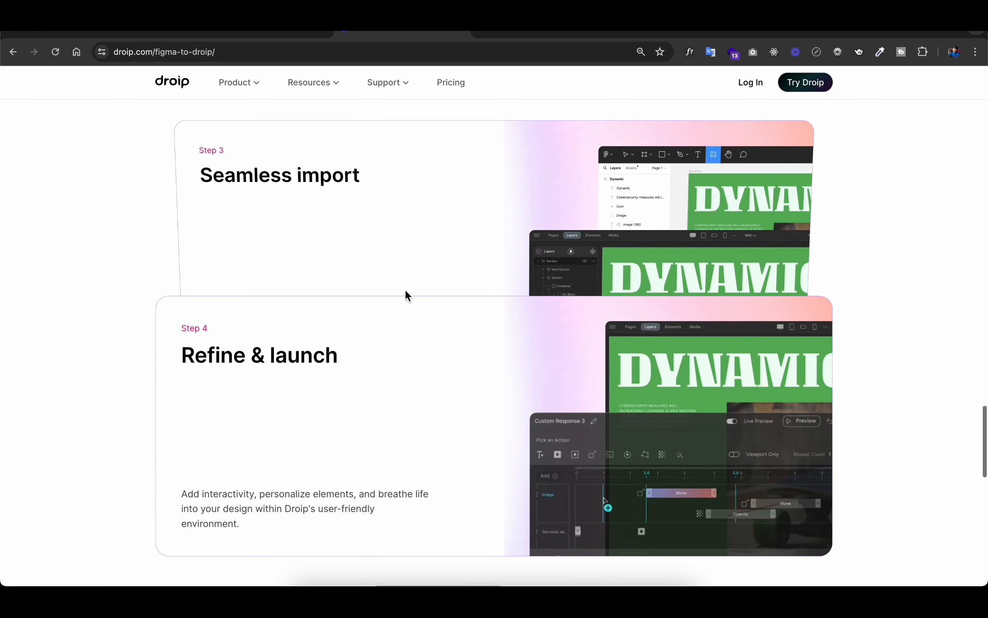
# Go back to the card-stack page preview and recheck the stacking effect from the first card to "Seamless import"
pyautogui.click(243, 35)
pyautogui.scroll(10, 341, 232)
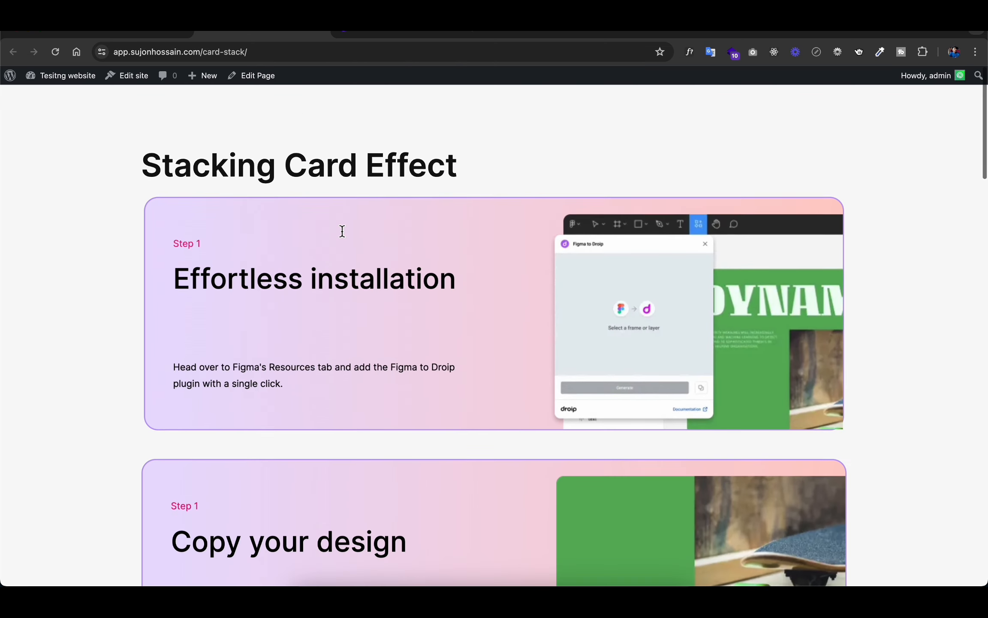
pyautogui.scroll(-2, 342, 231)
pyautogui.scroll(-5, 342, 231)
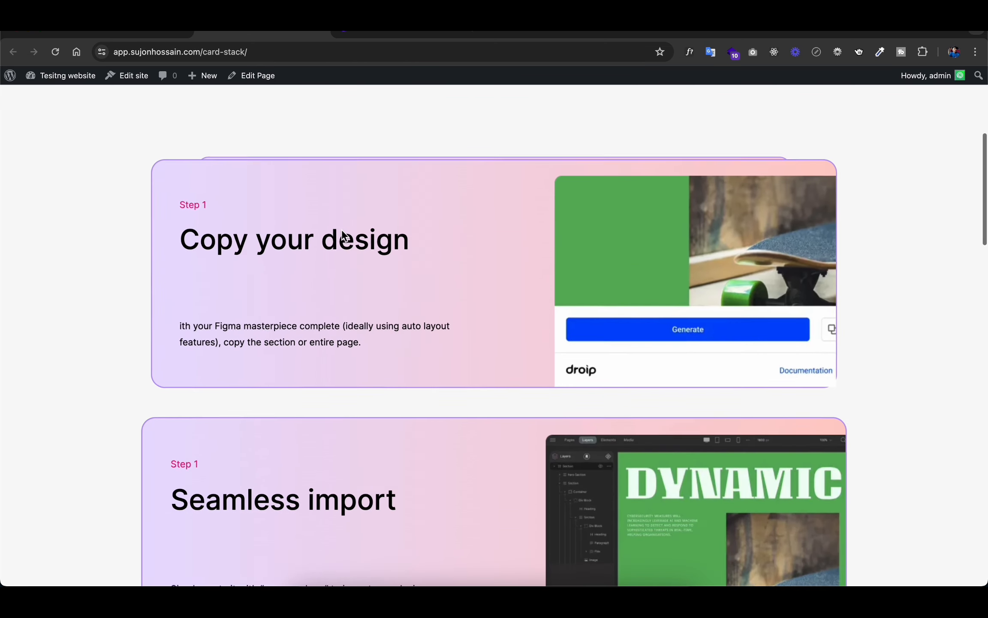
pyautogui.scroll(-4, 342, 236)
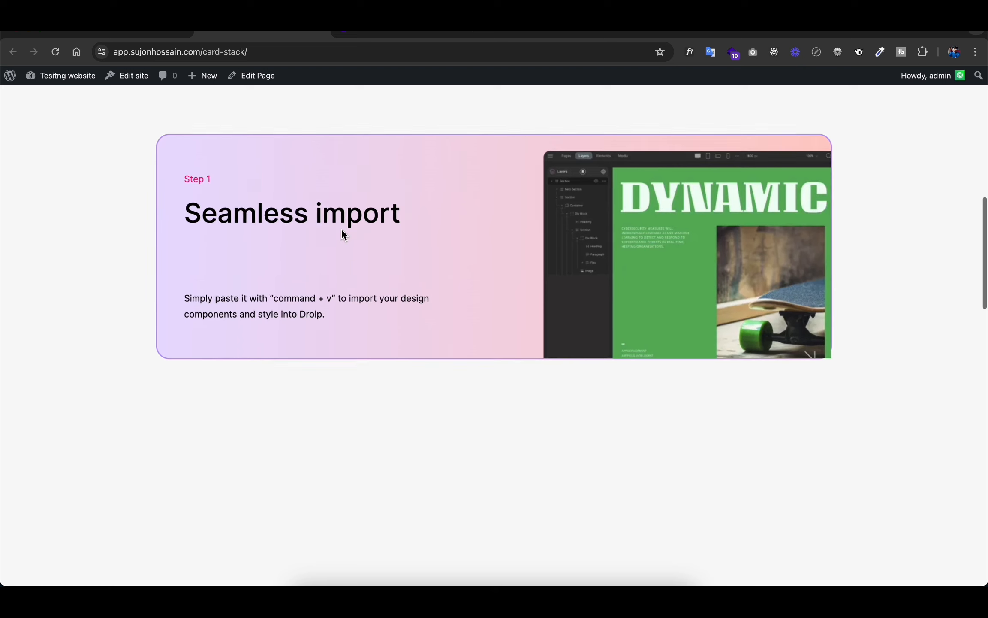